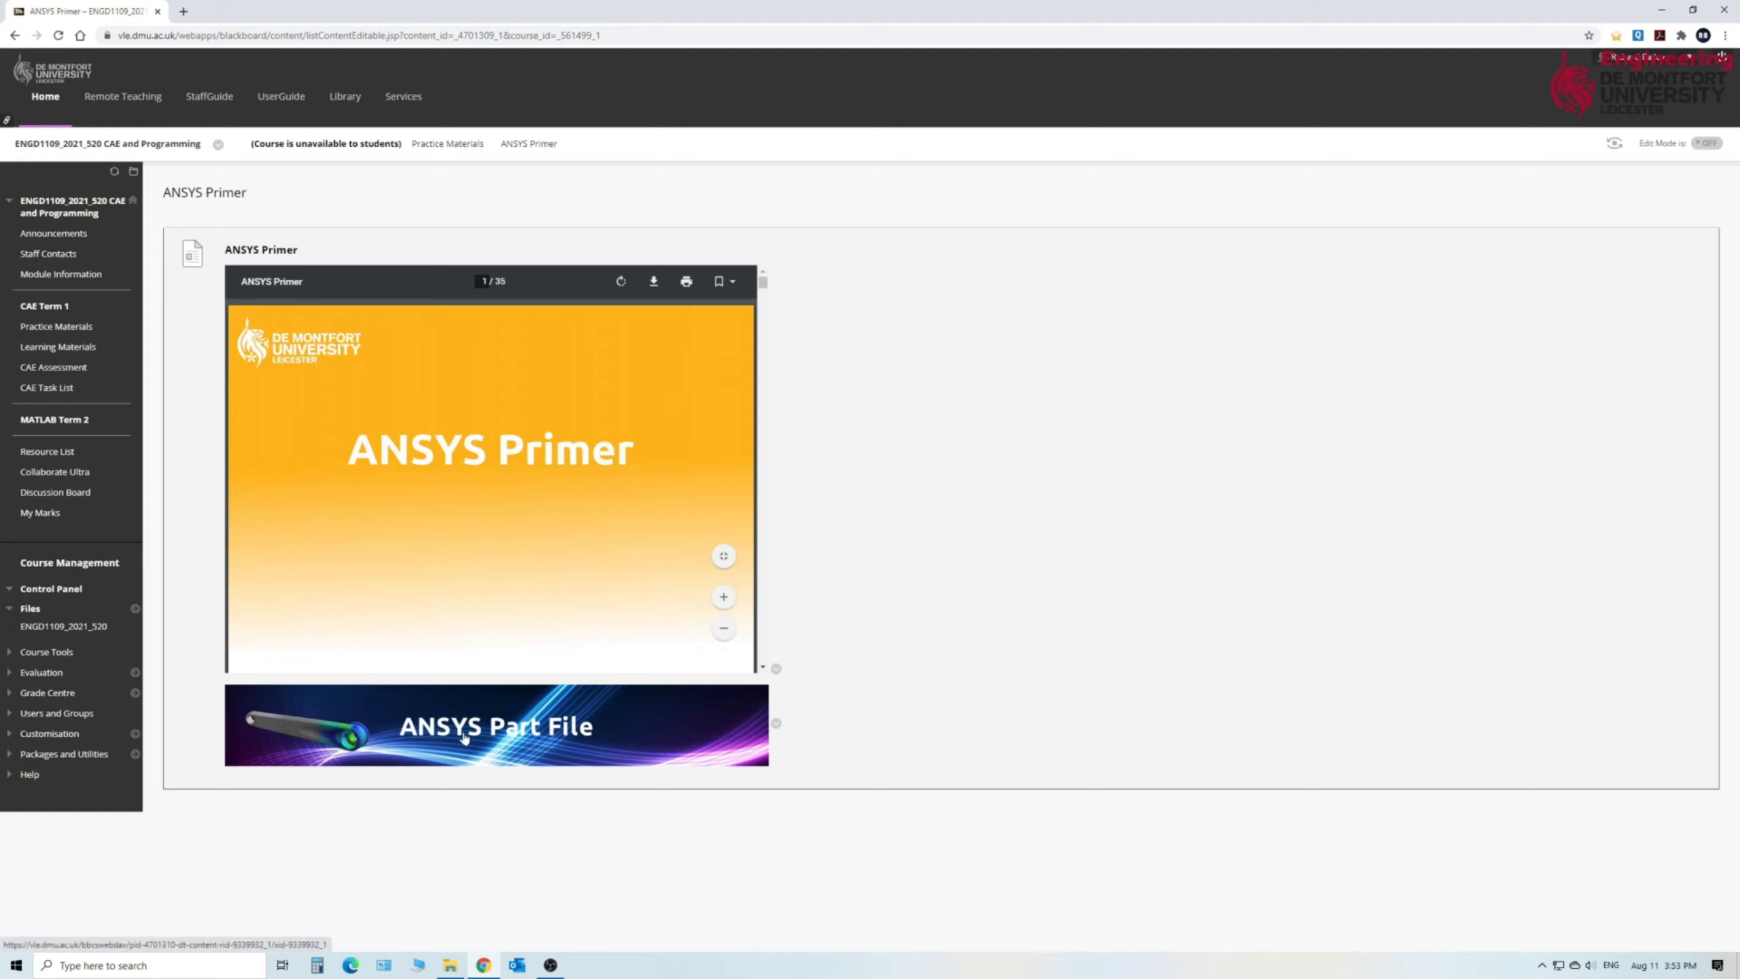
- Download the ANSYS part file from the course page and launch Creo Parametric 6.0.2.0
left_click(464, 736)
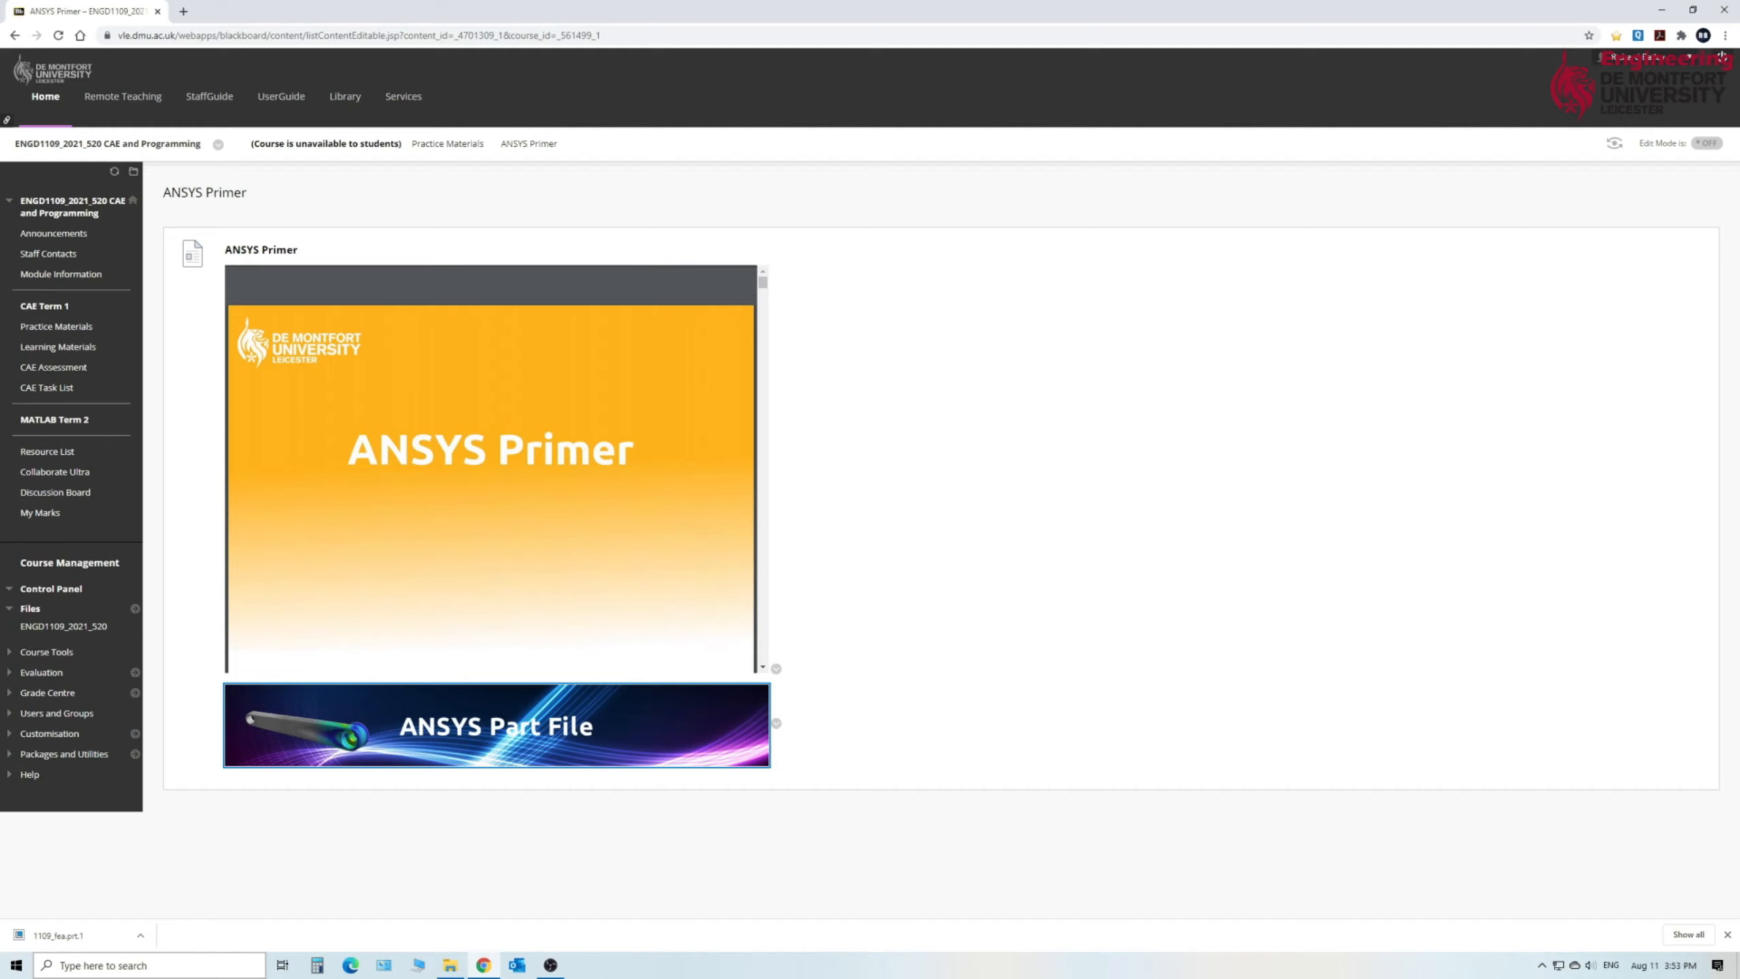
key("super")
type("c")
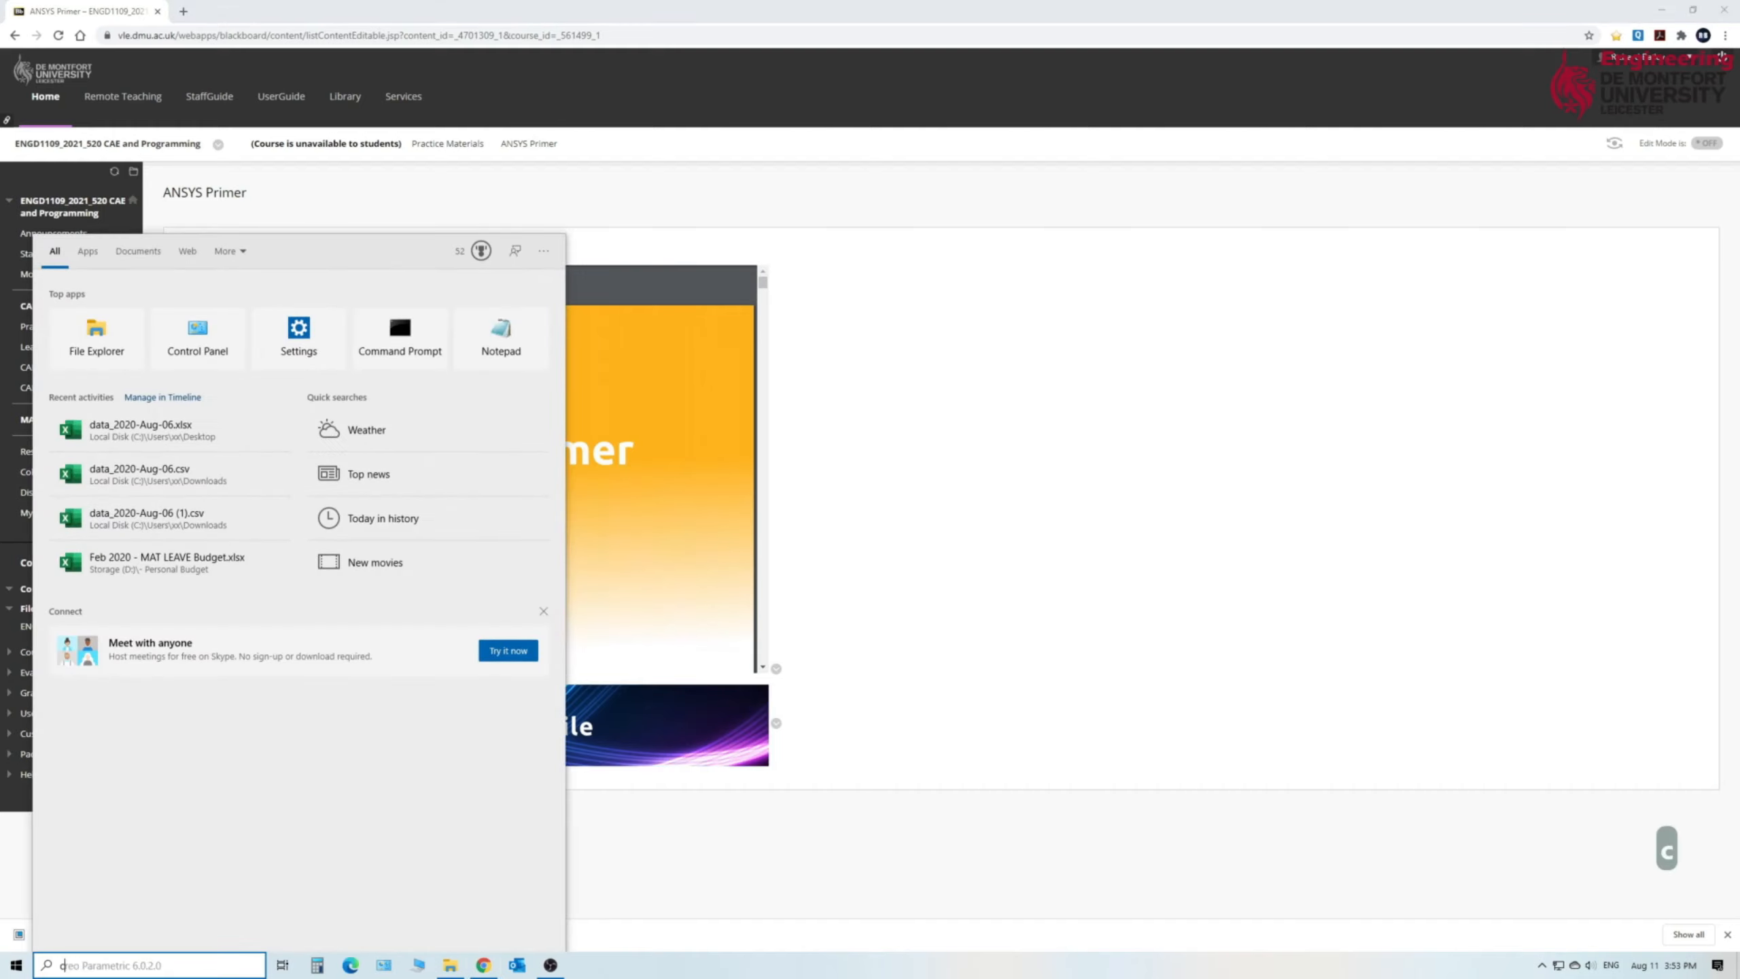
type("reo")
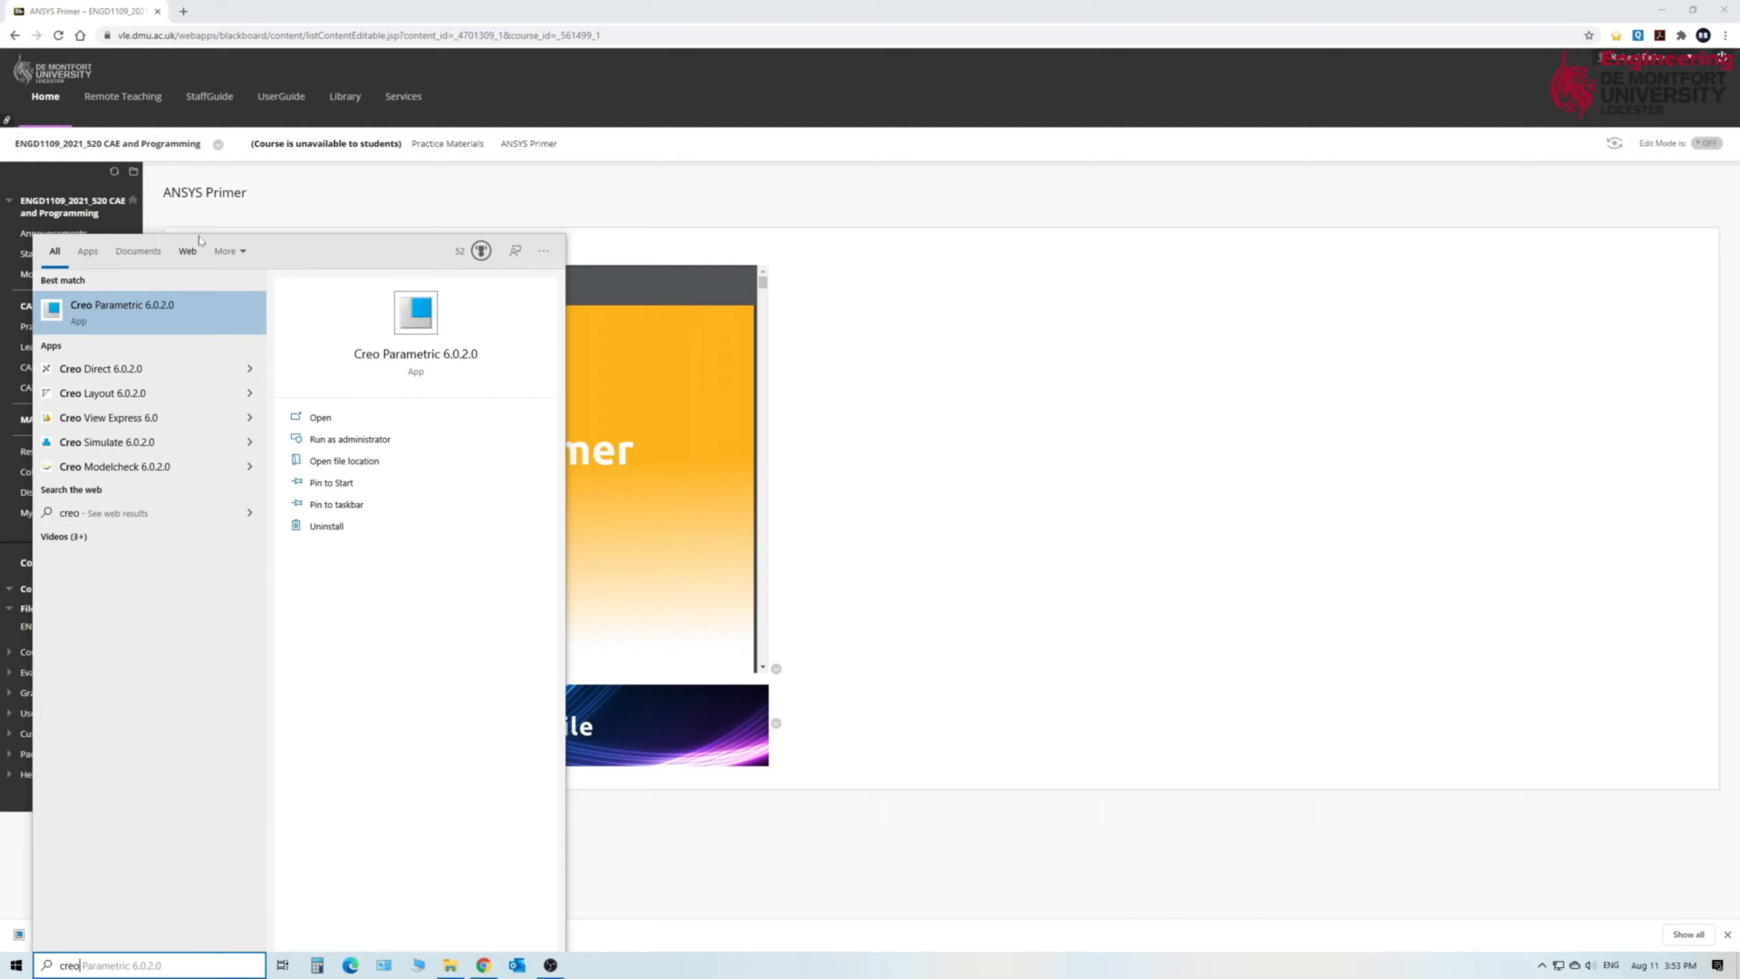
left_click(109, 309)
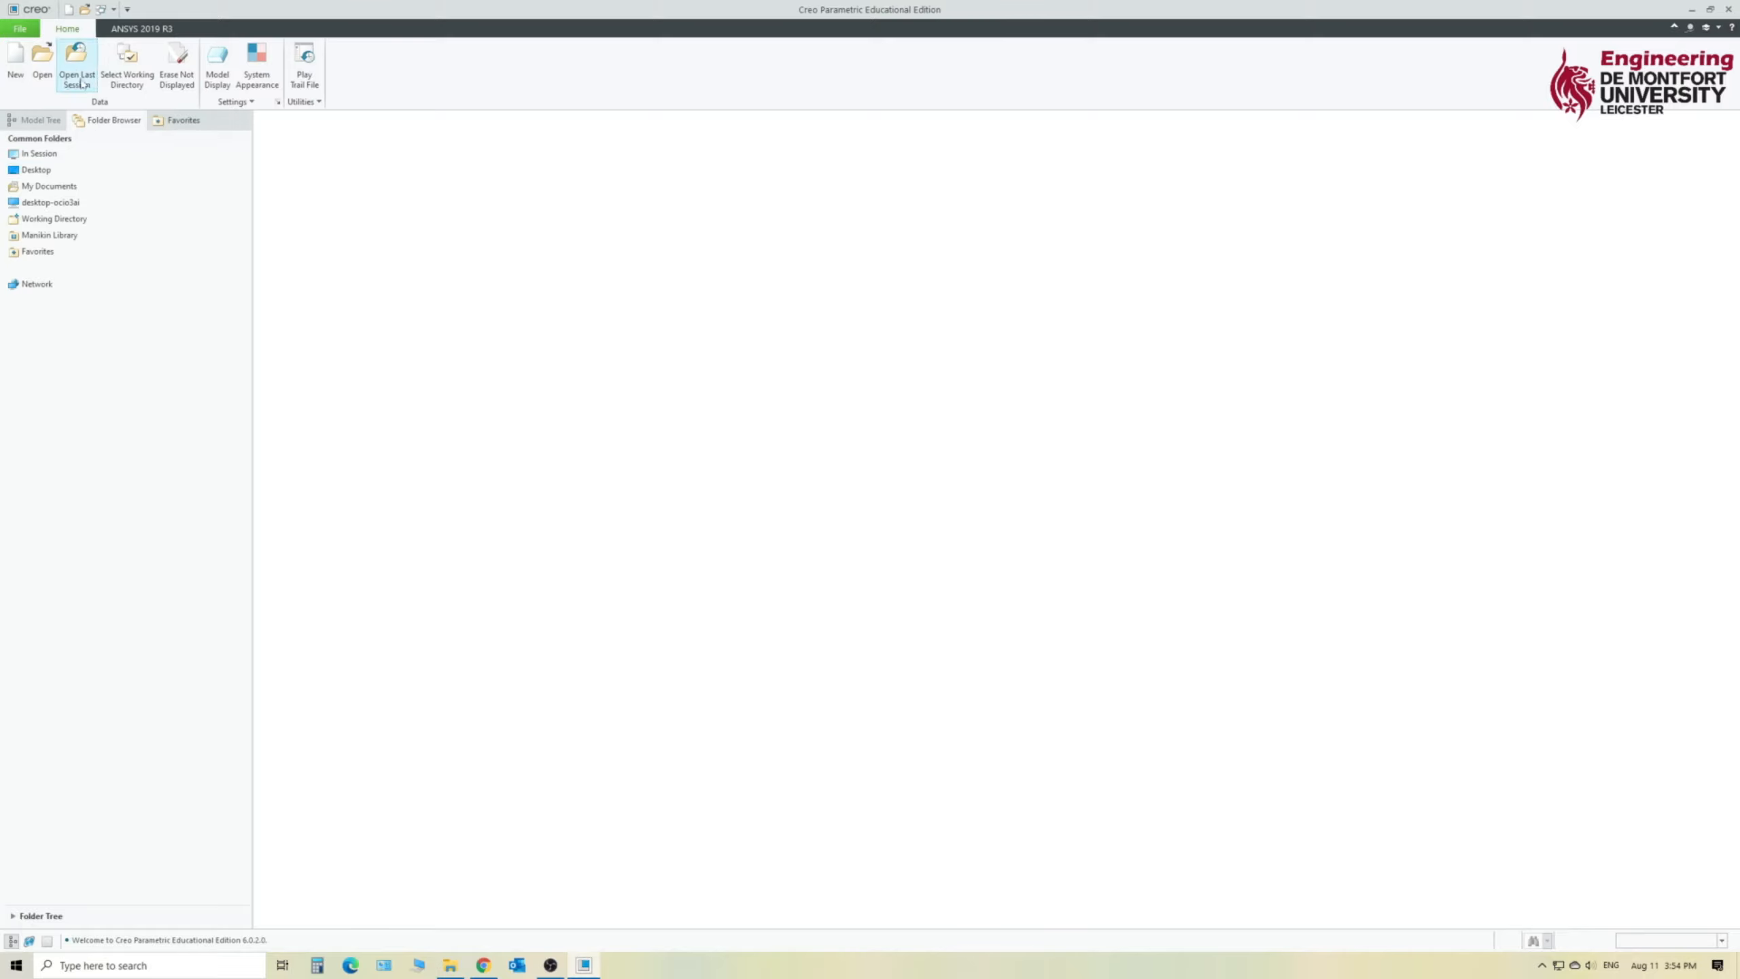
- Open the part 1109_fea.prt from the Downloads folder on Storage (D:)
left_click(36, 68)
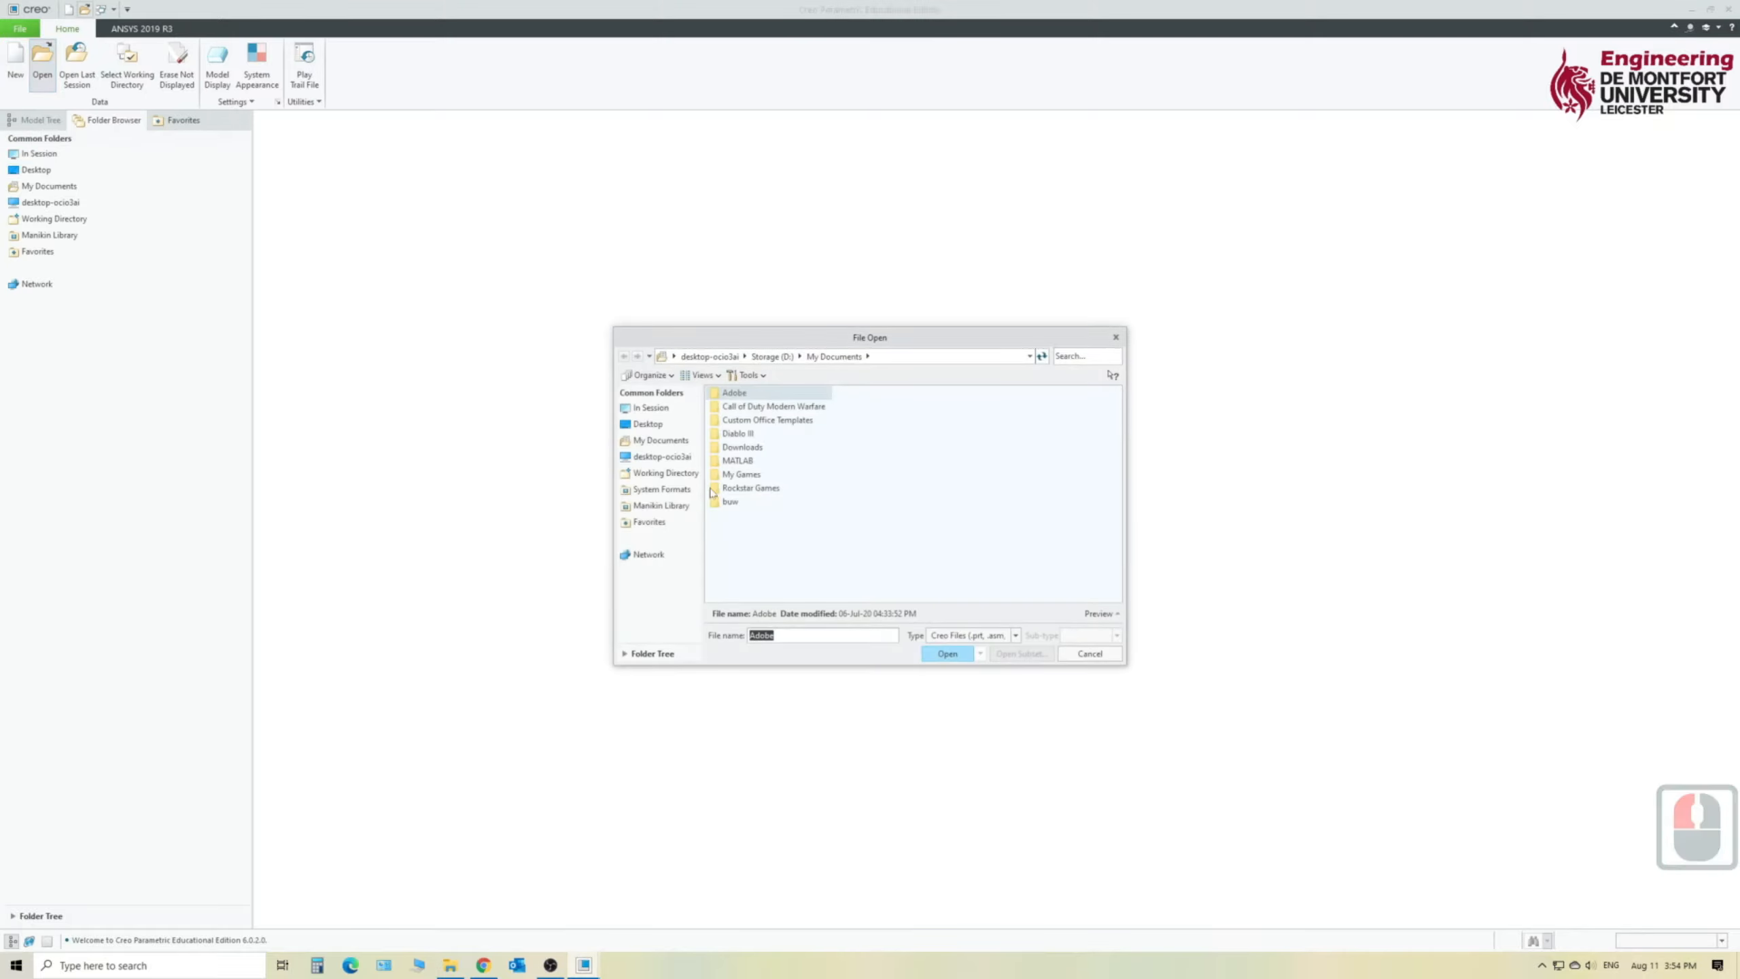
left_click(664, 409)
left_click(668, 425)
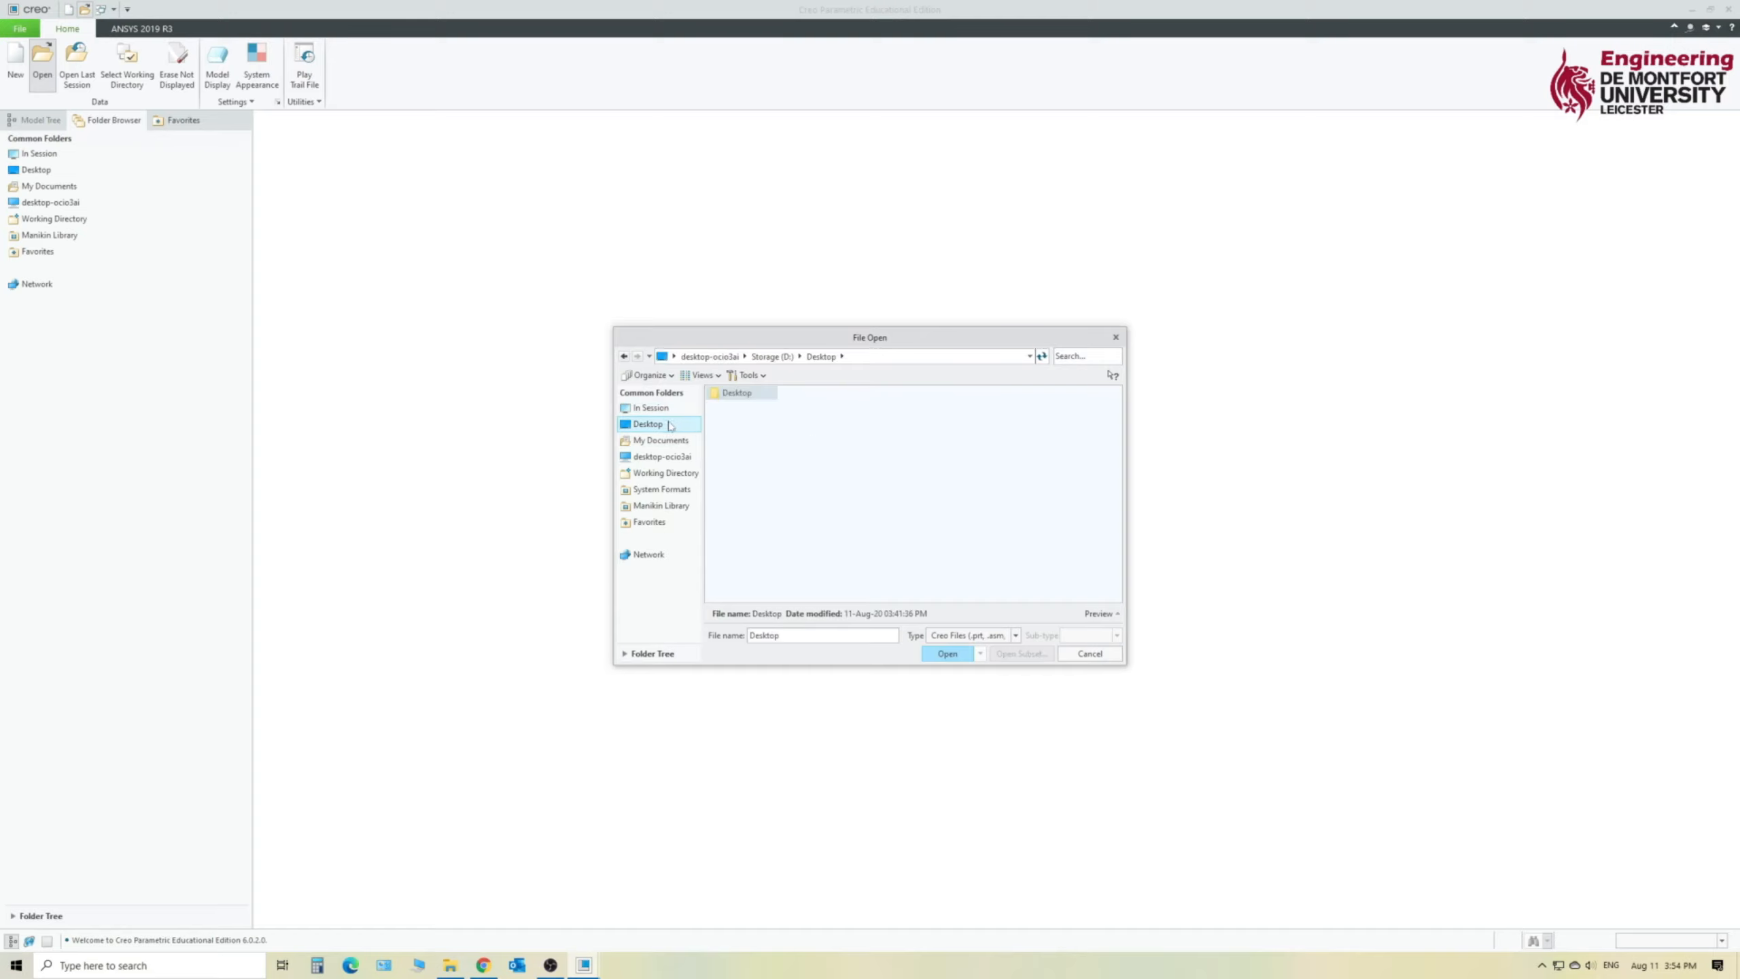
left_click(775, 358)
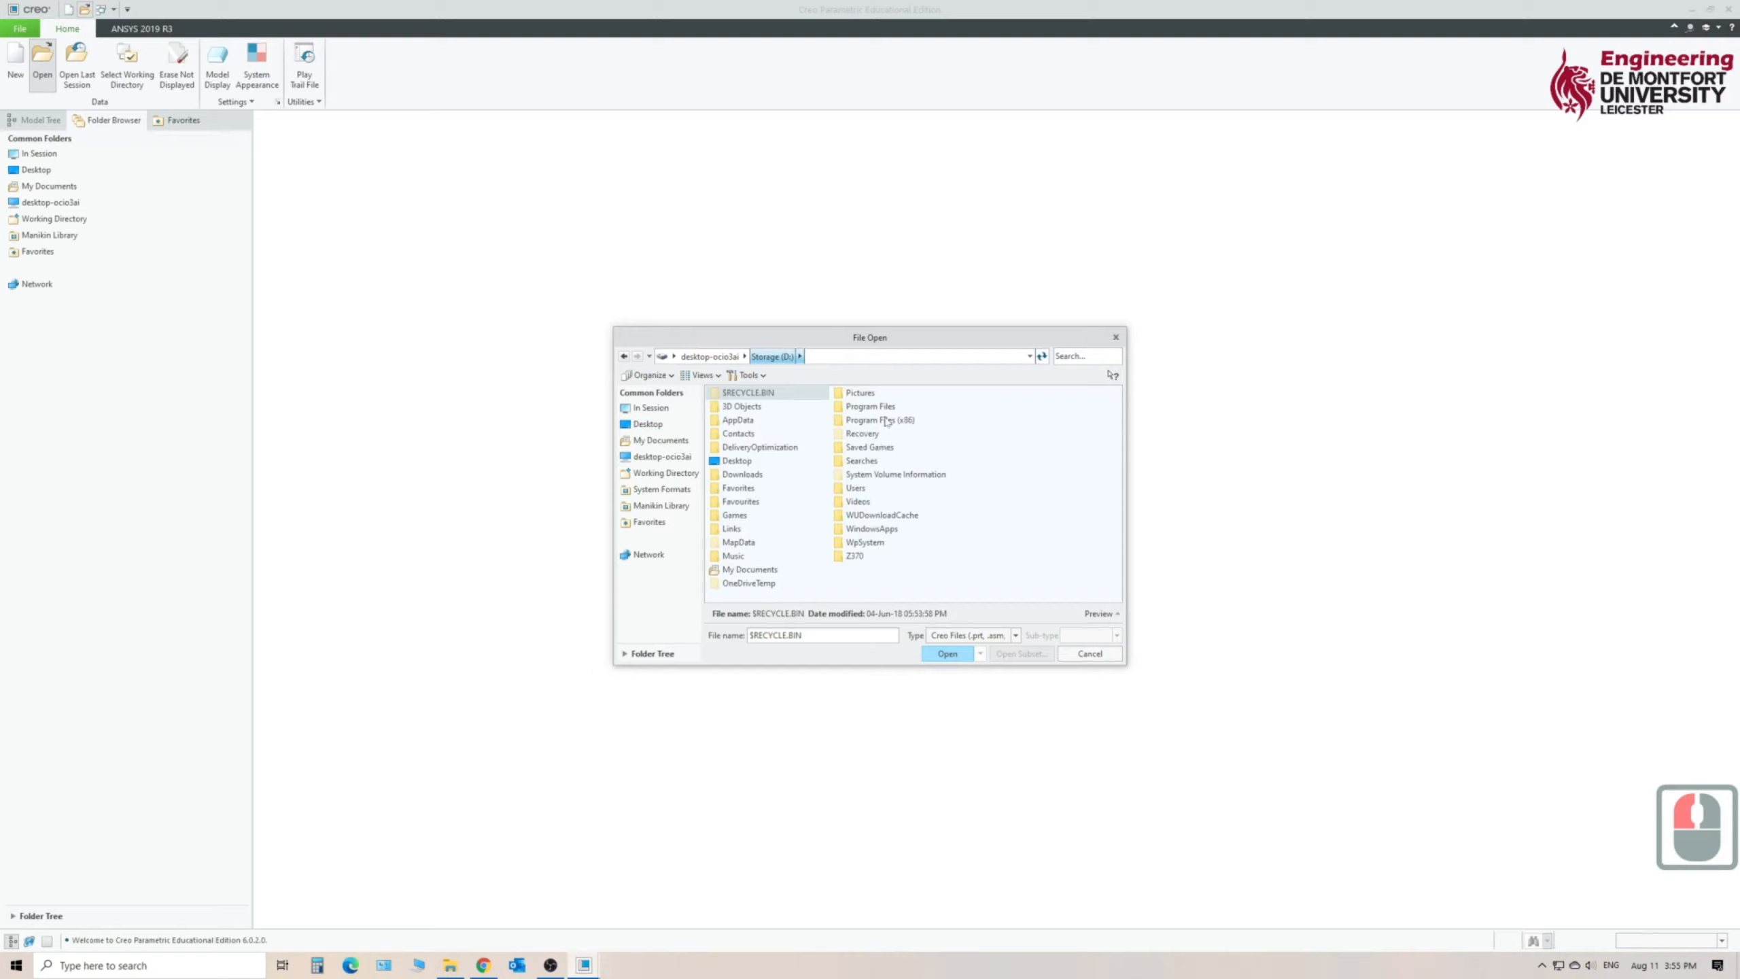
double_click(749, 474)
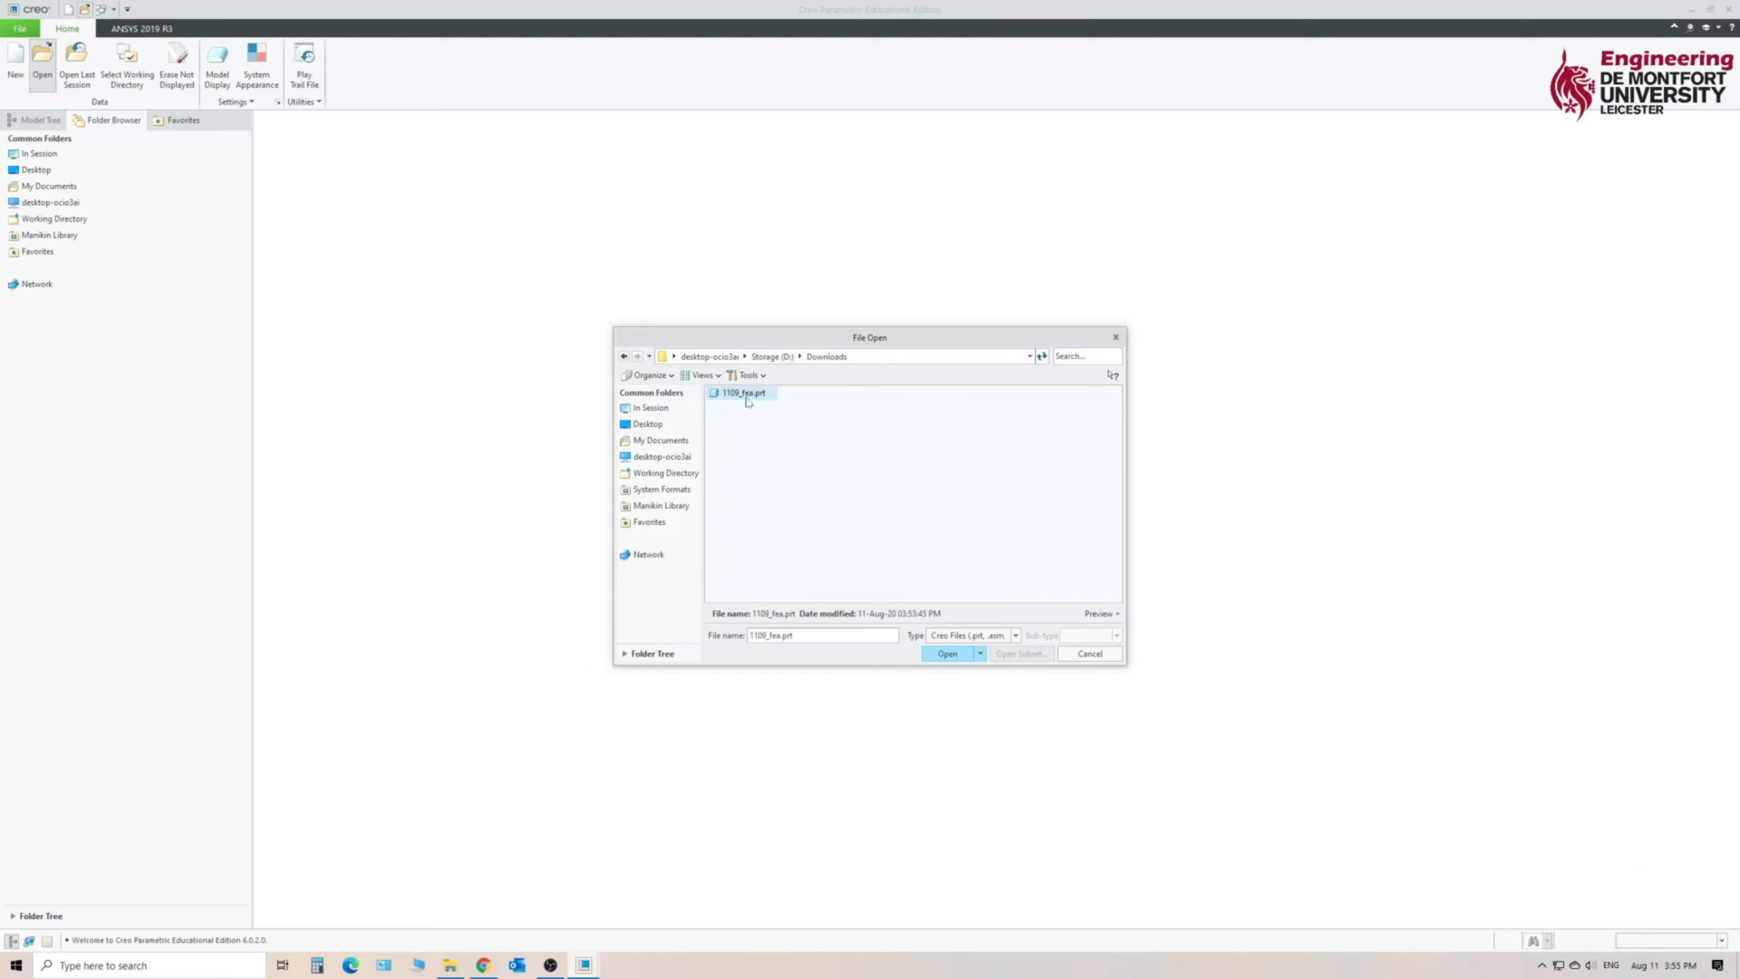
left_click(951, 653)
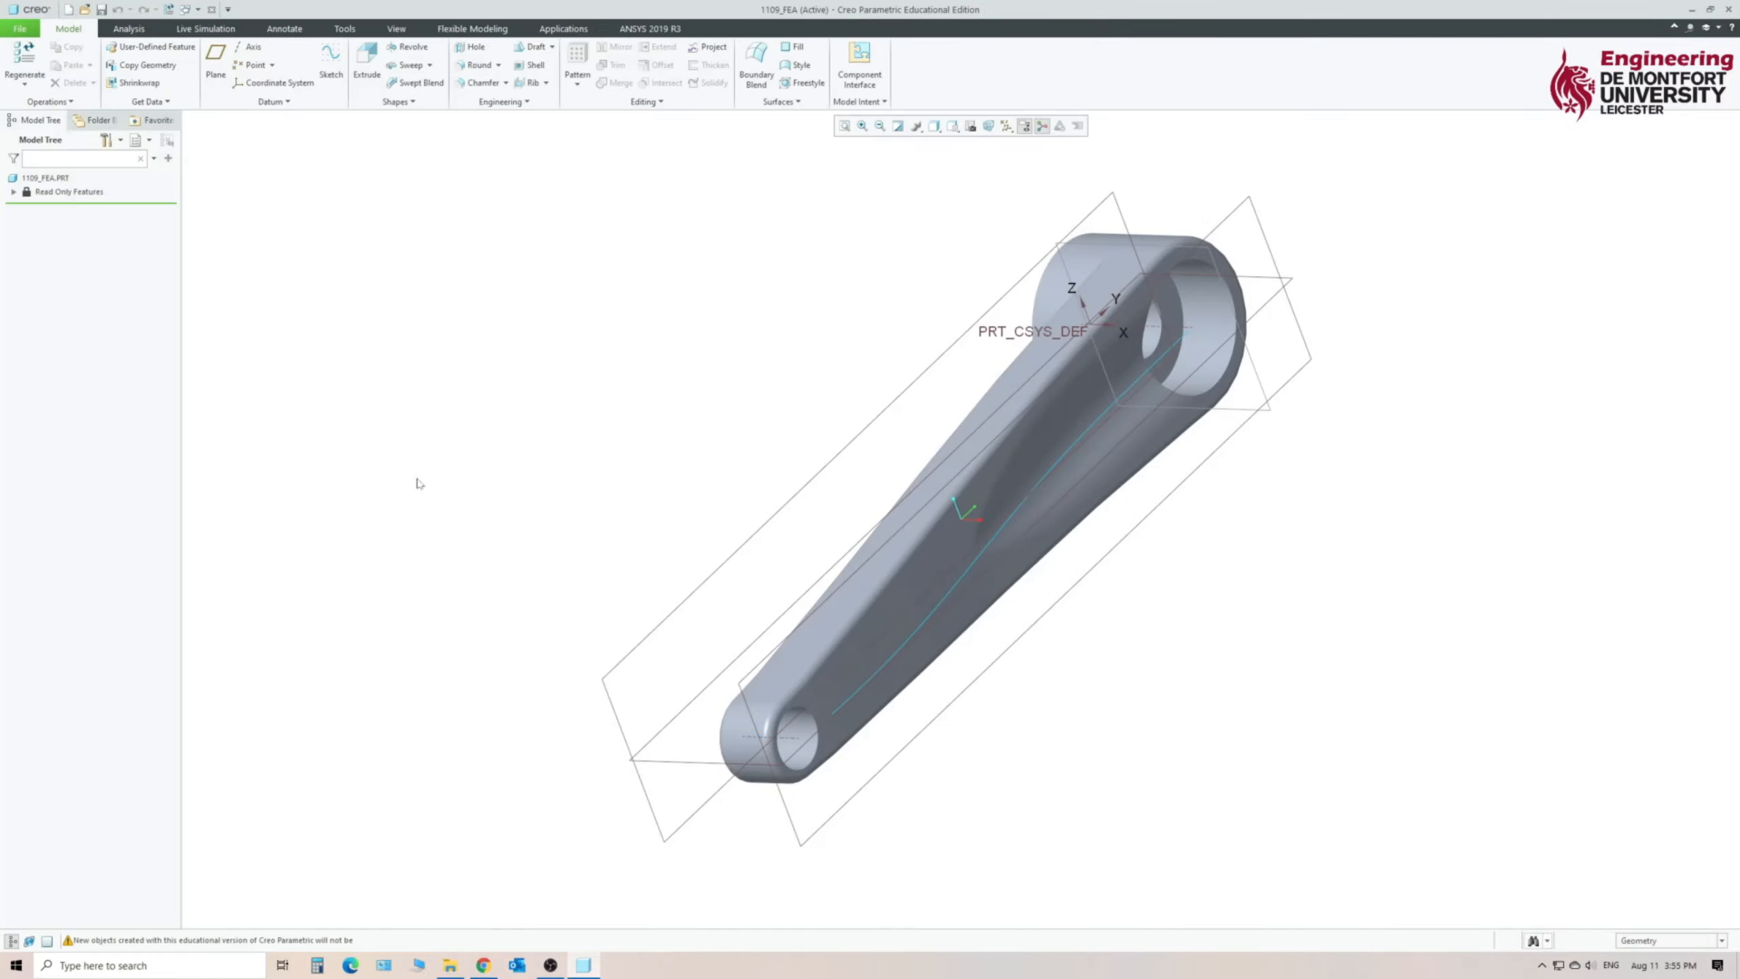
- Start saving a copy of the part with STEP (*.stp) as the file type
middle_click_drag(717, 474, 695, 575)
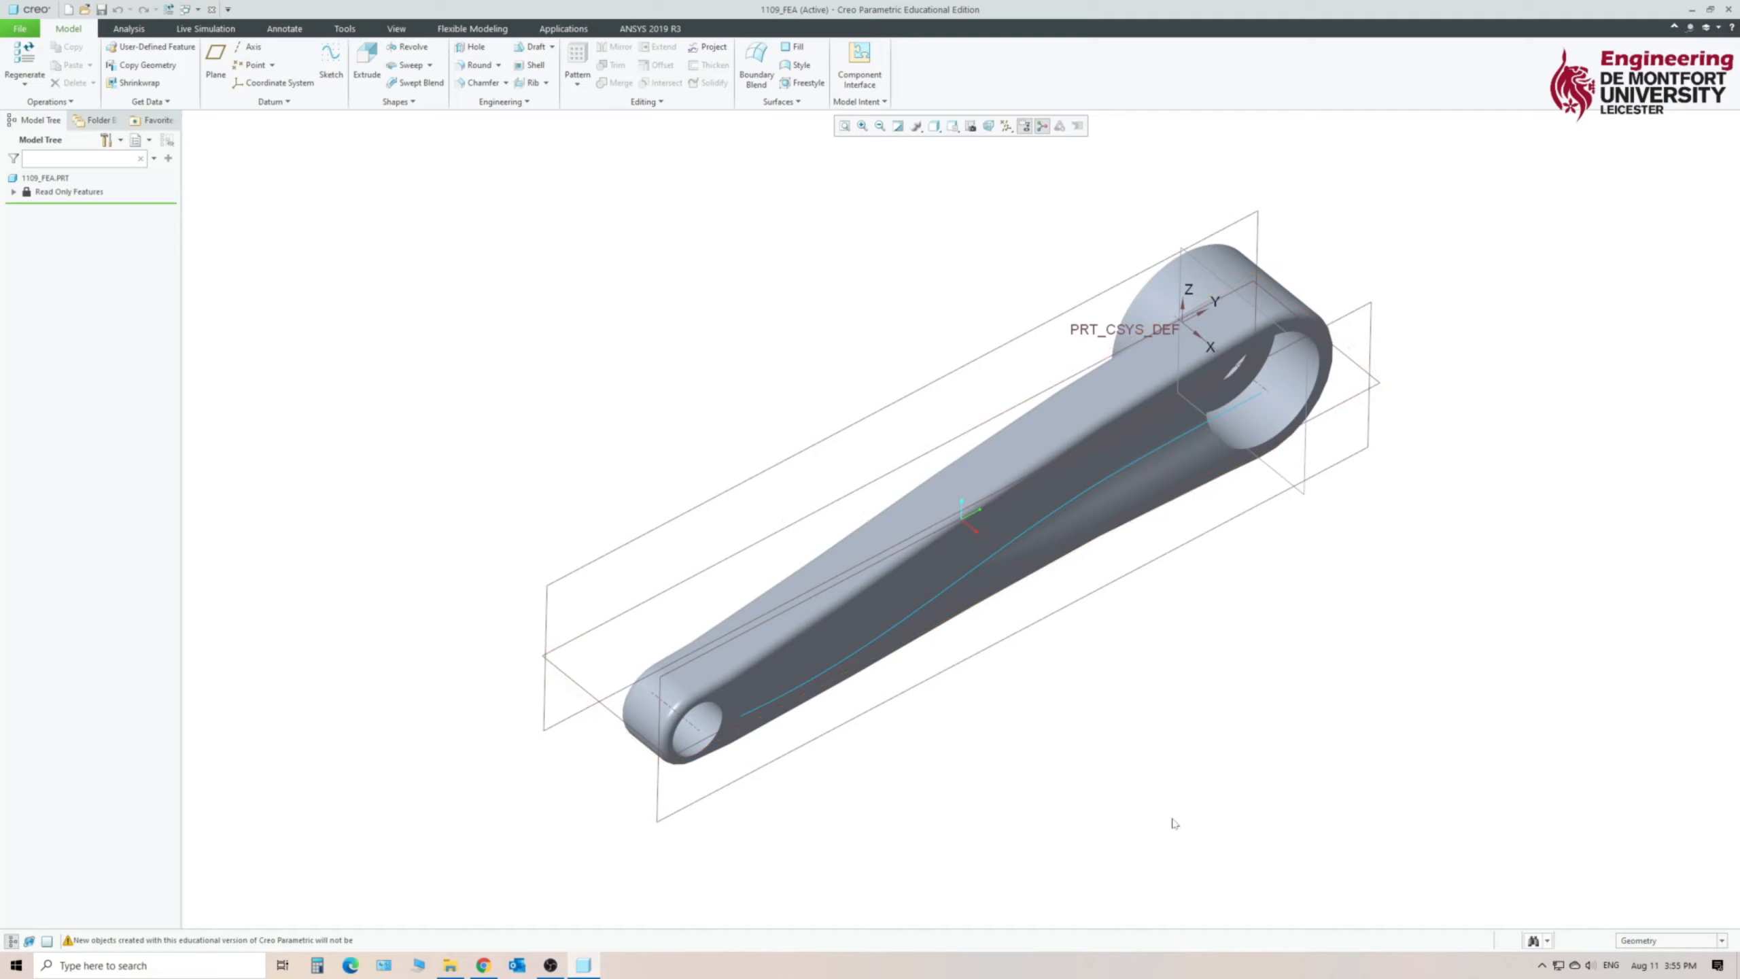
left_click(20, 28)
left_click(30, 130)
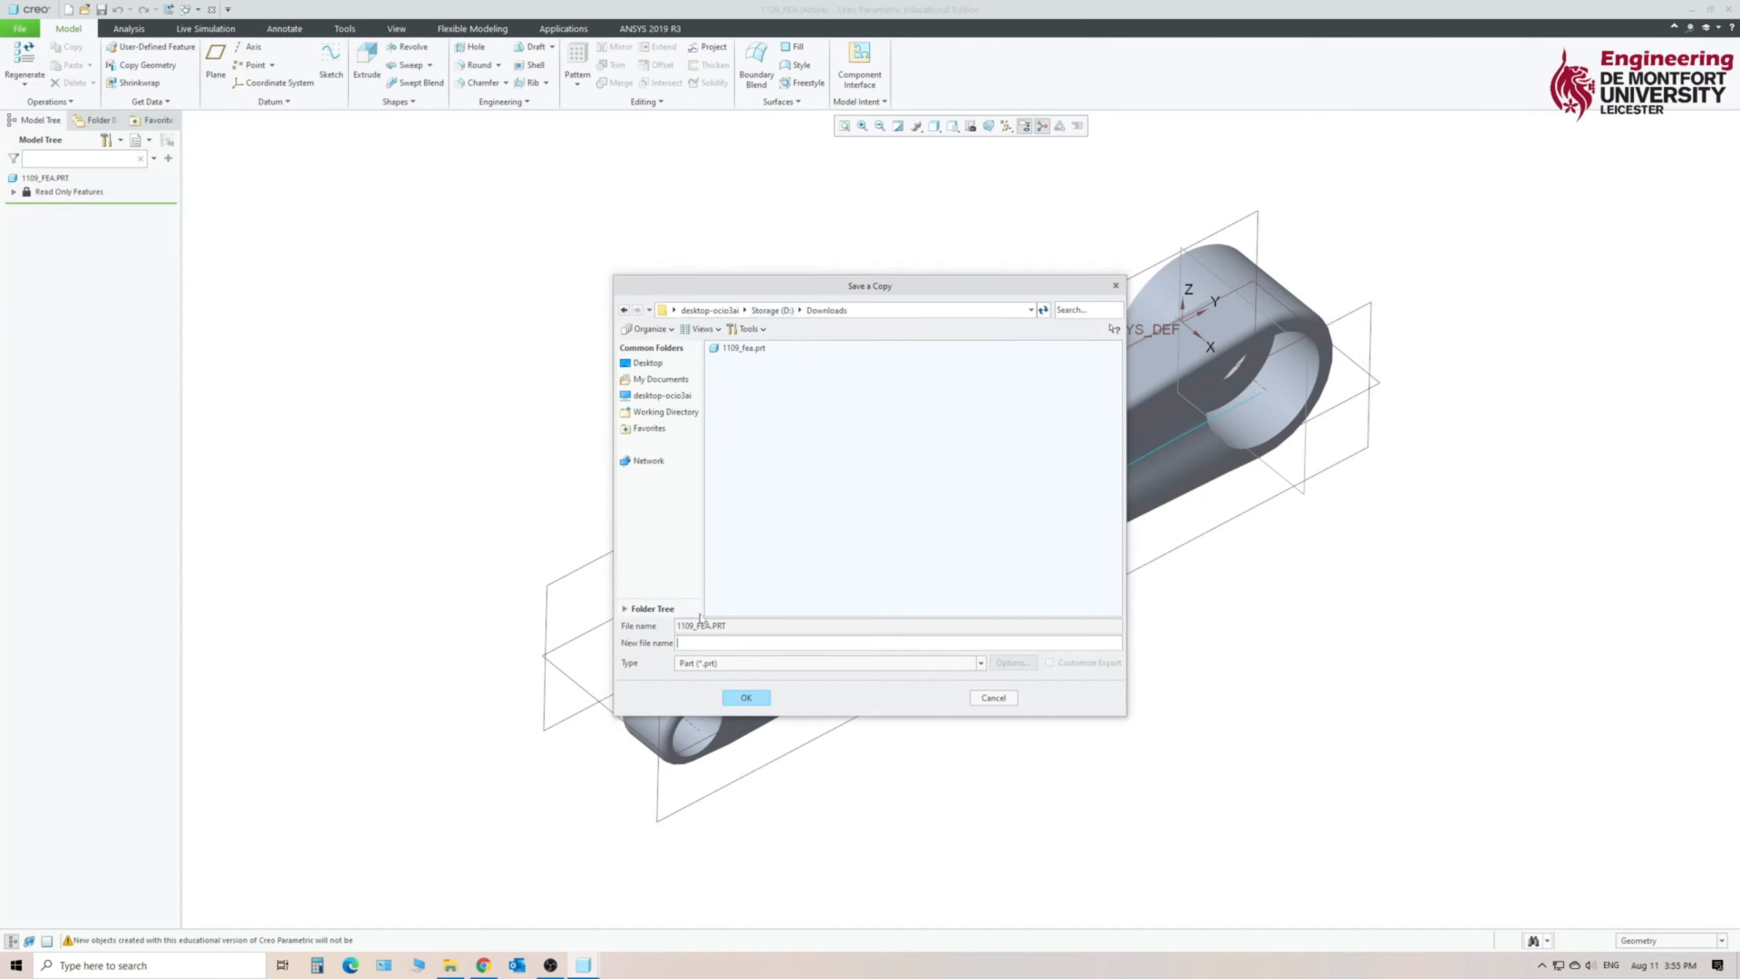
left_click(690, 665)
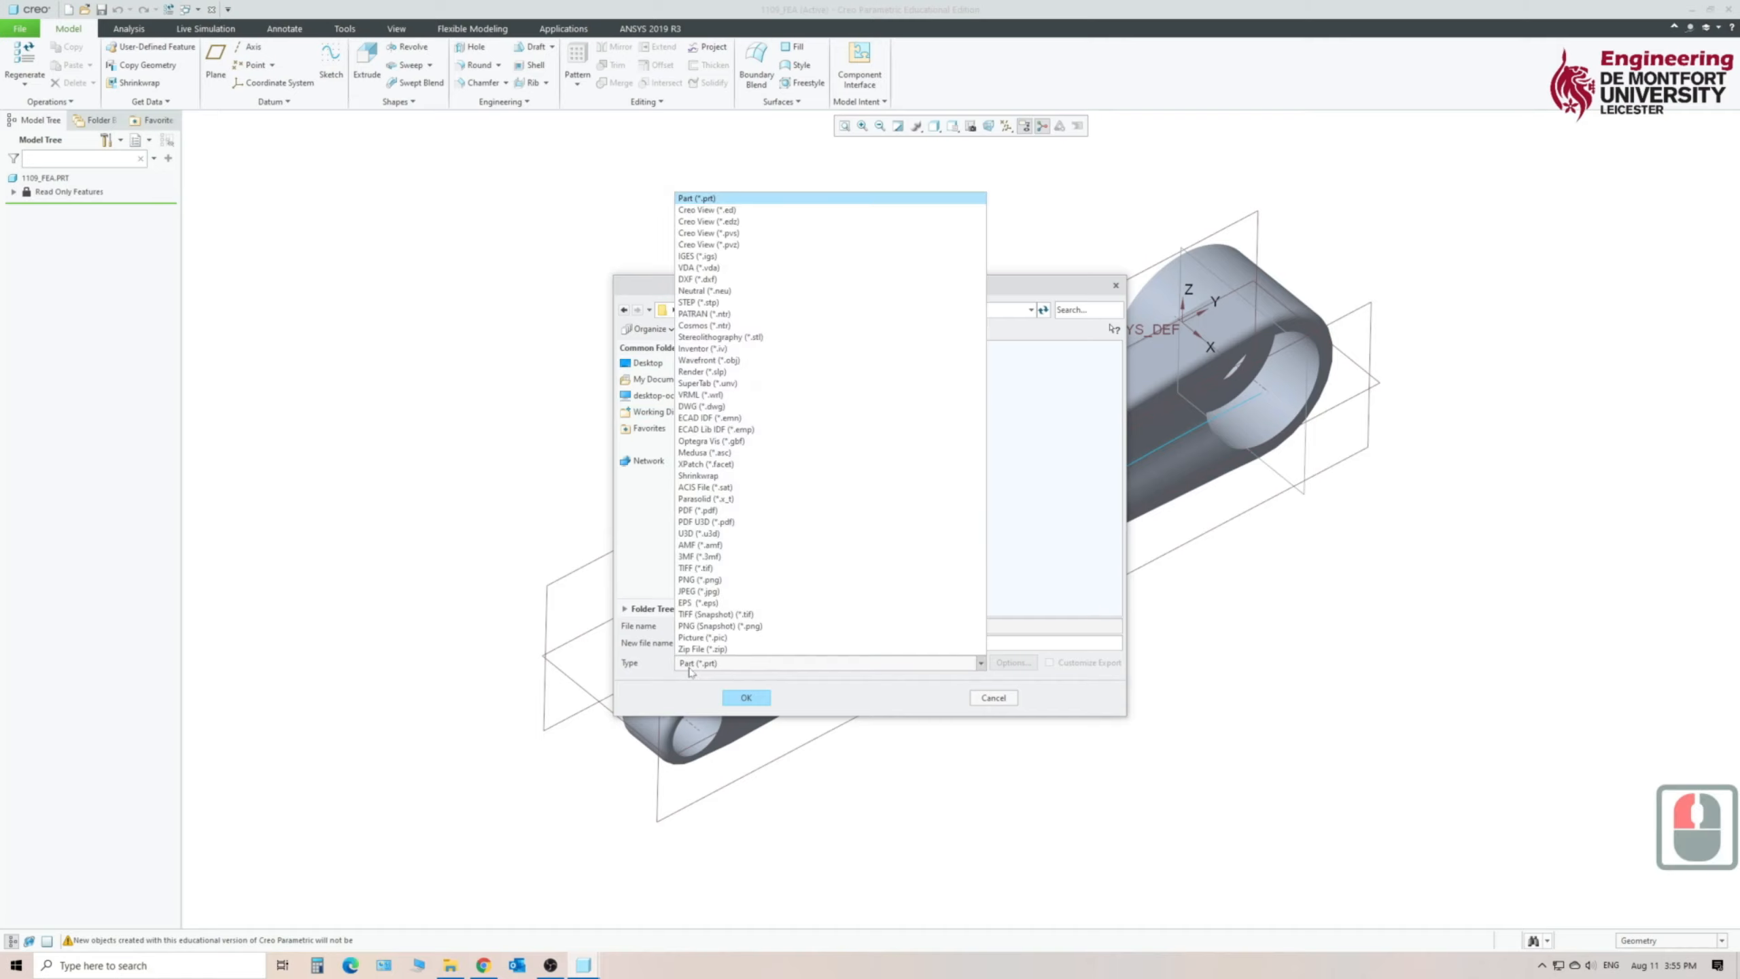
left_click(717, 303)
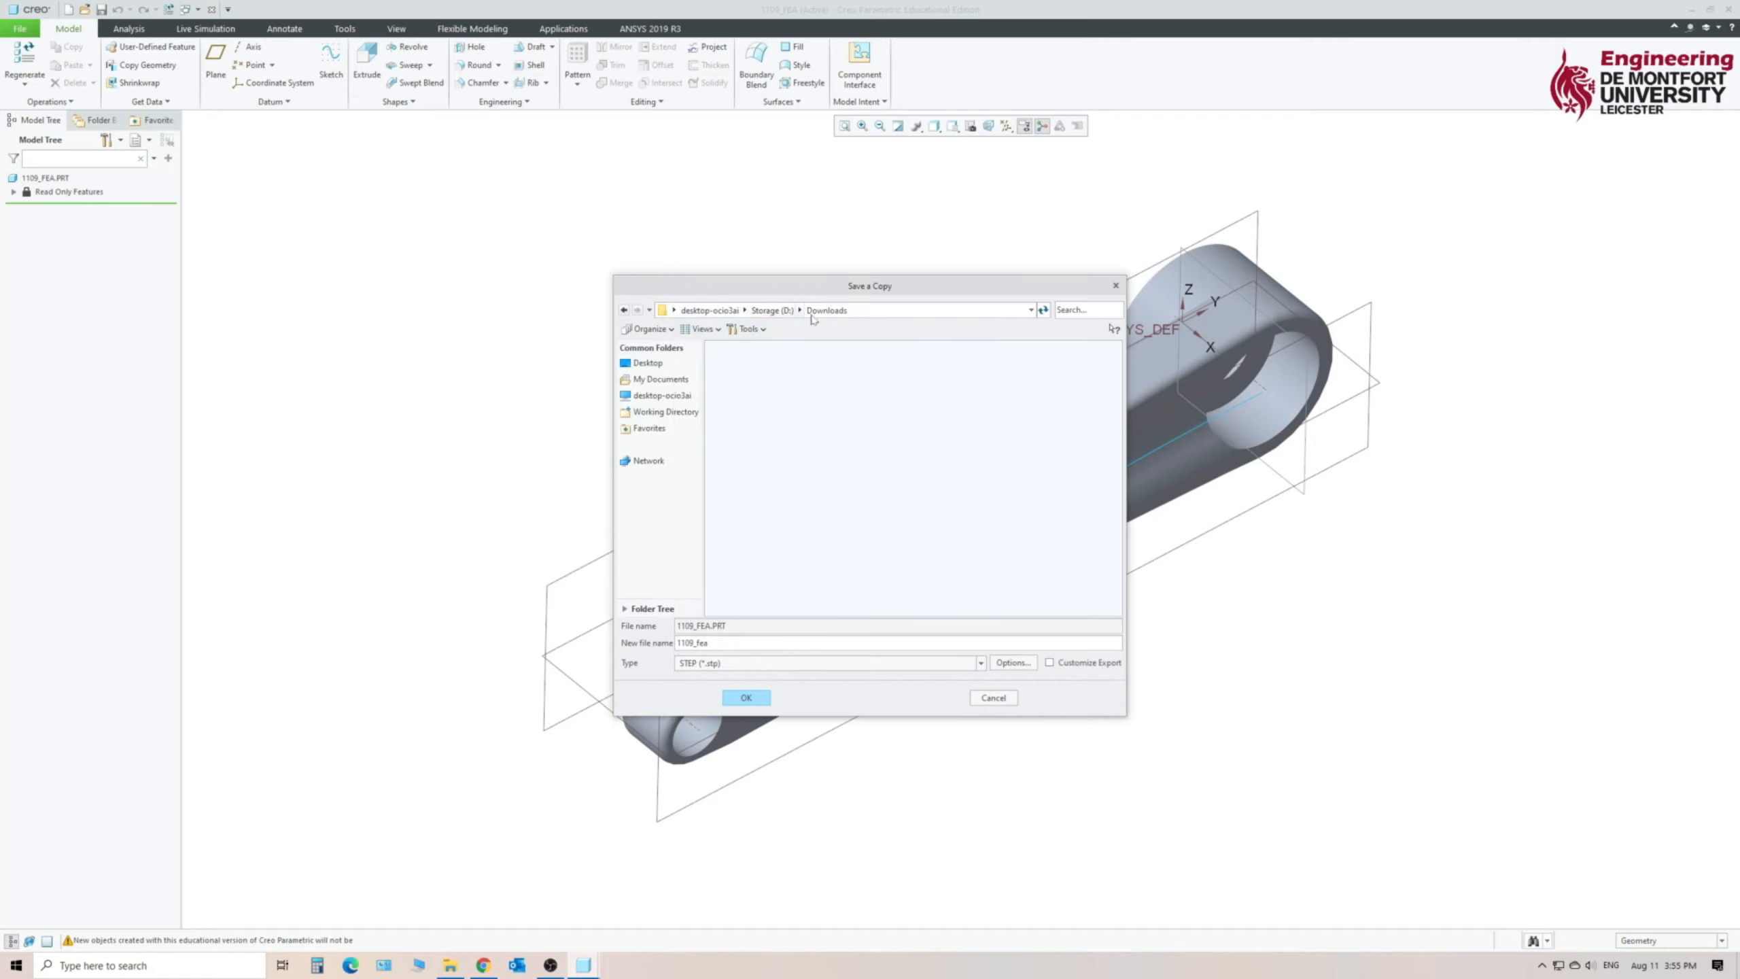
- Create a folder named FEA on the Desktop and save the STEP copy 1109_fea in it
left_click(664, 366)
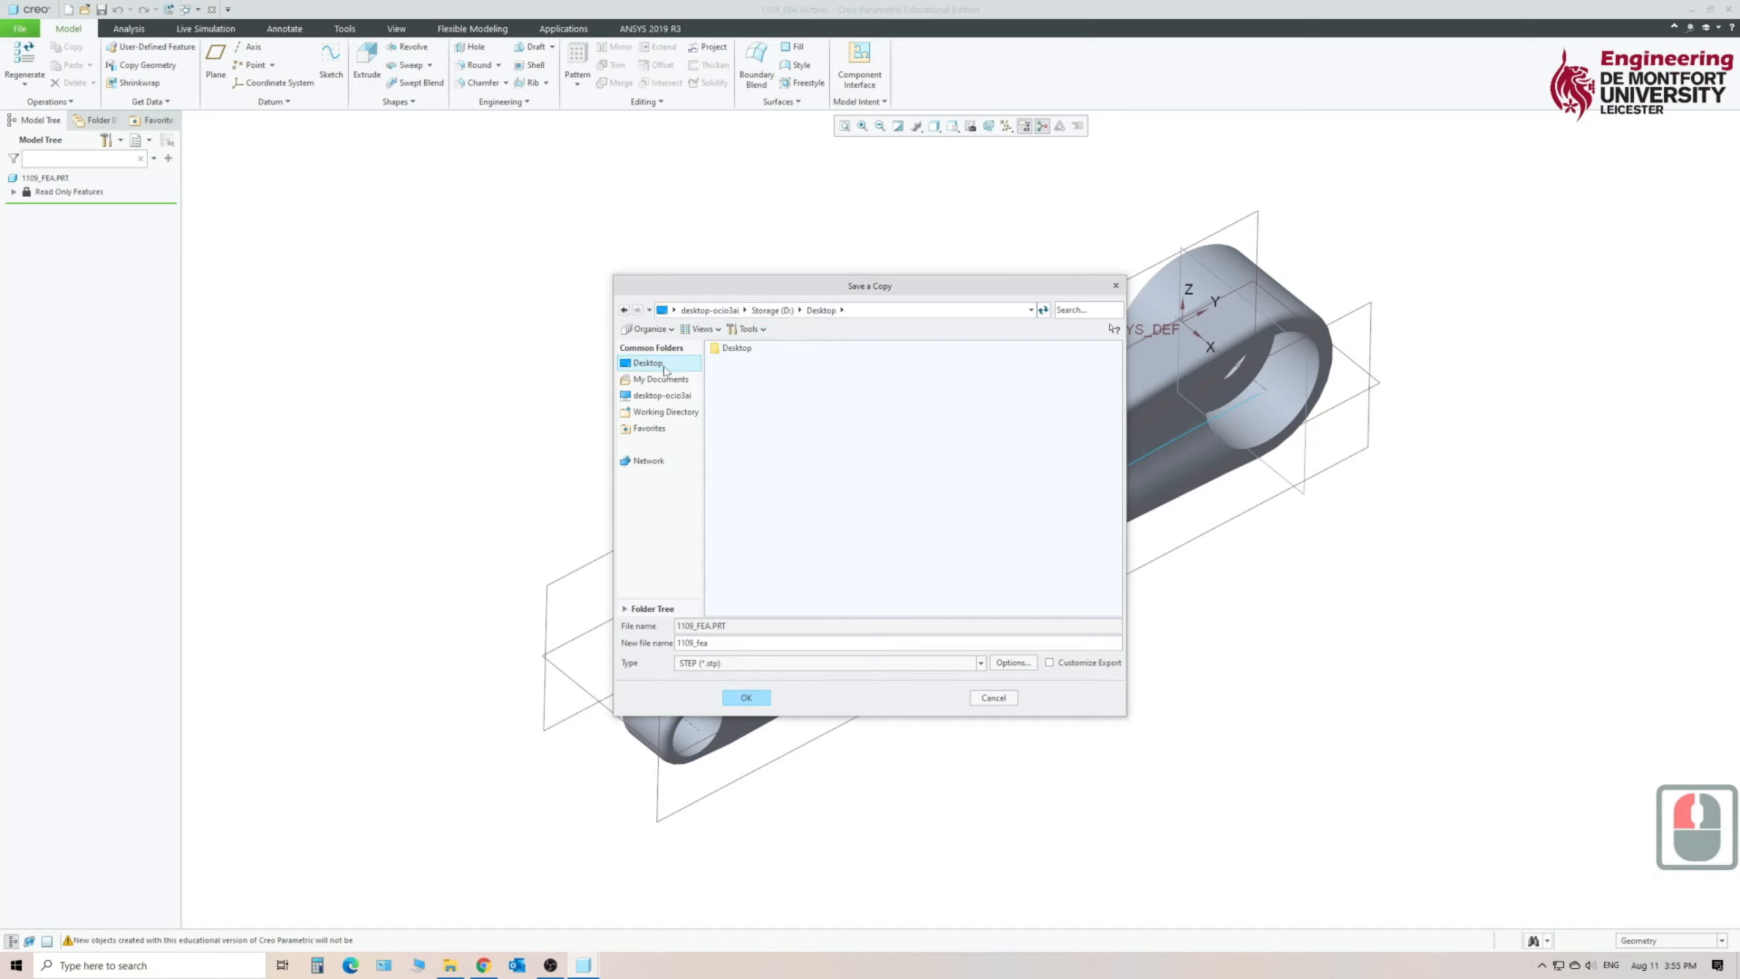
right_click(777, 392)
left_click(828, 423)
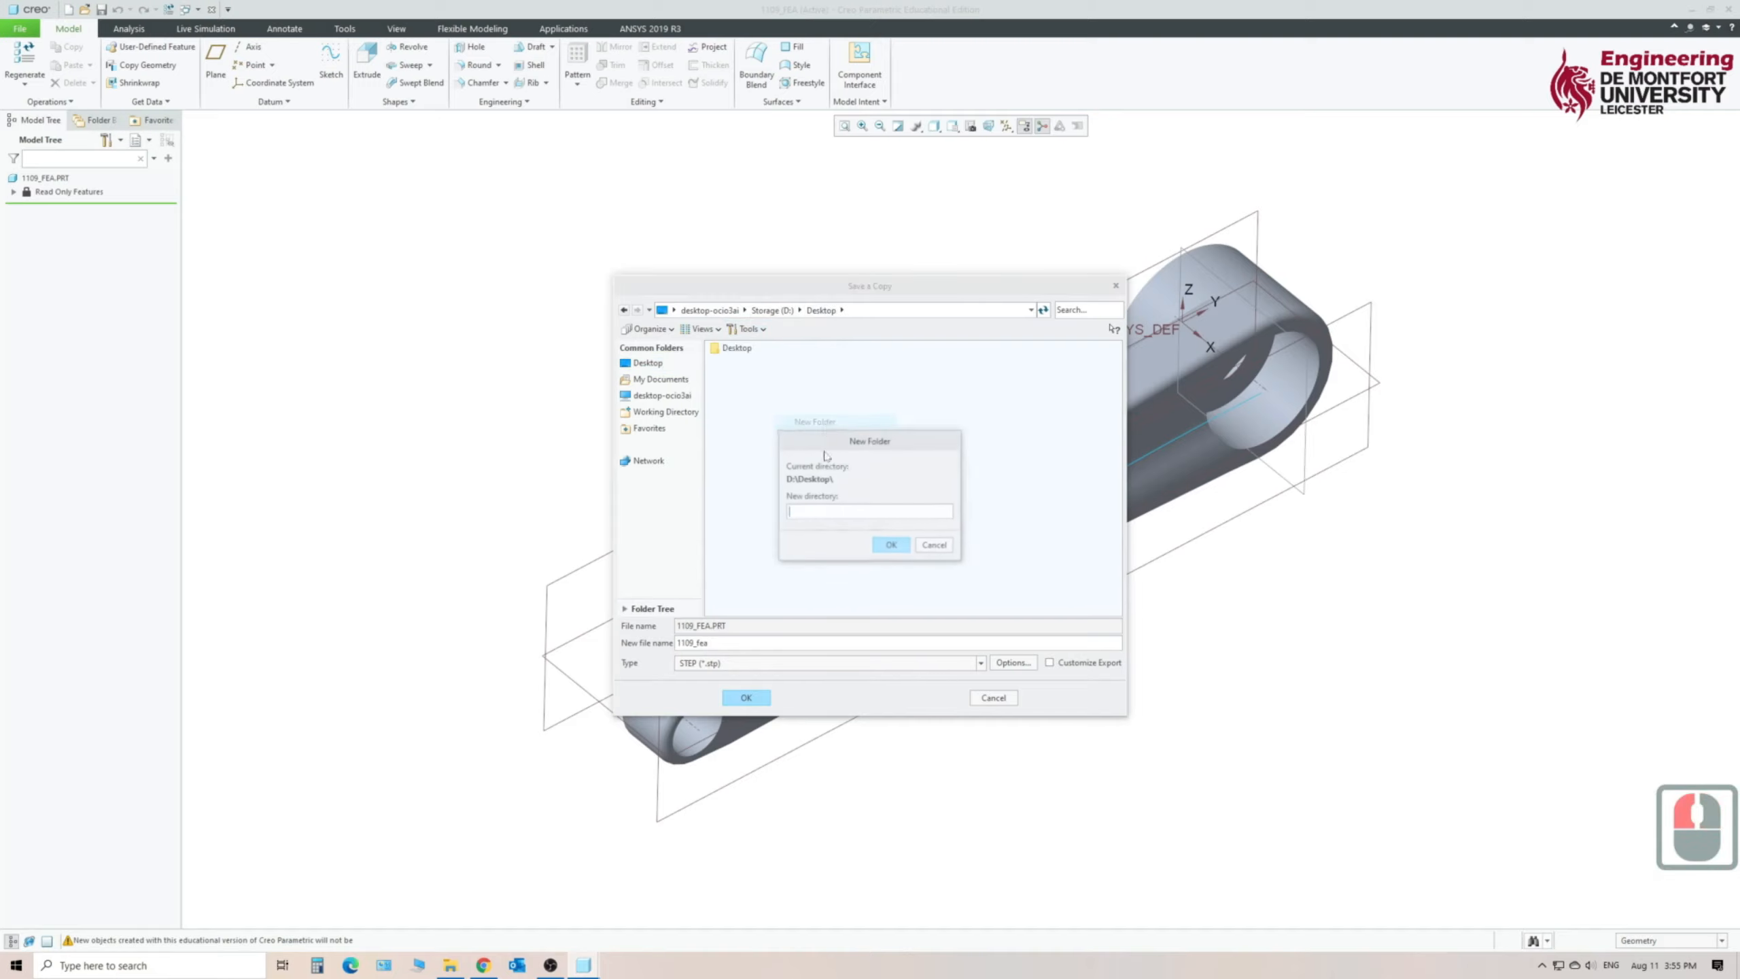
type("FEA")
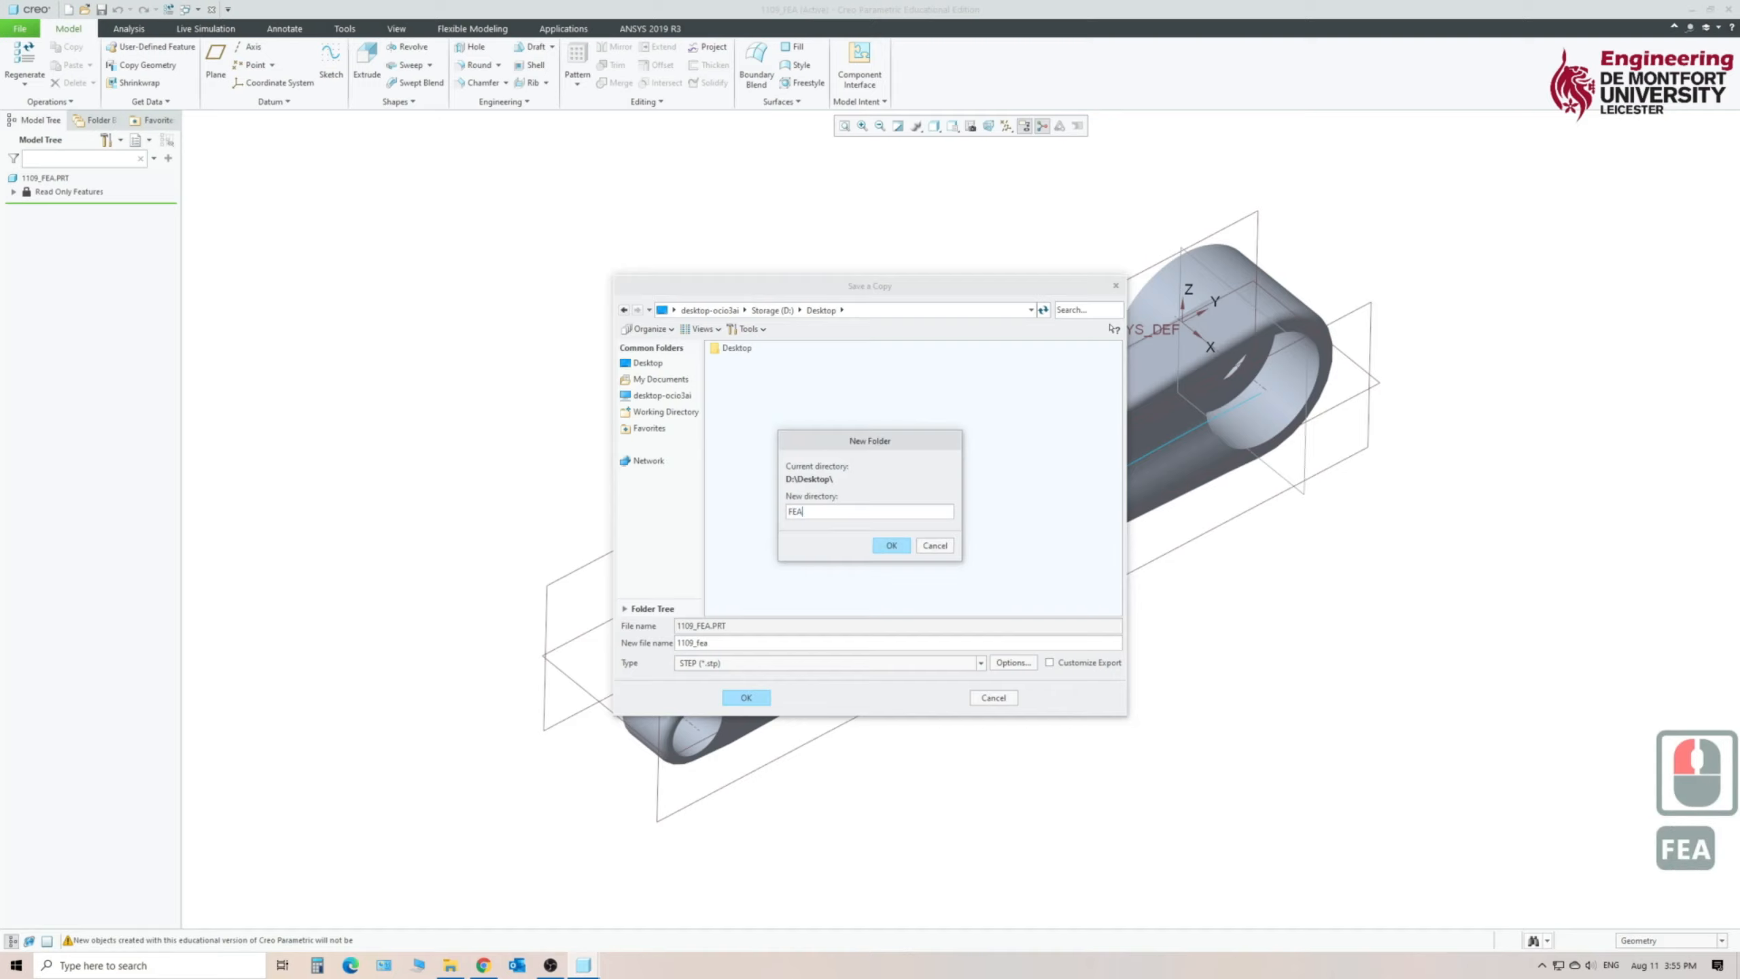
key("Return")
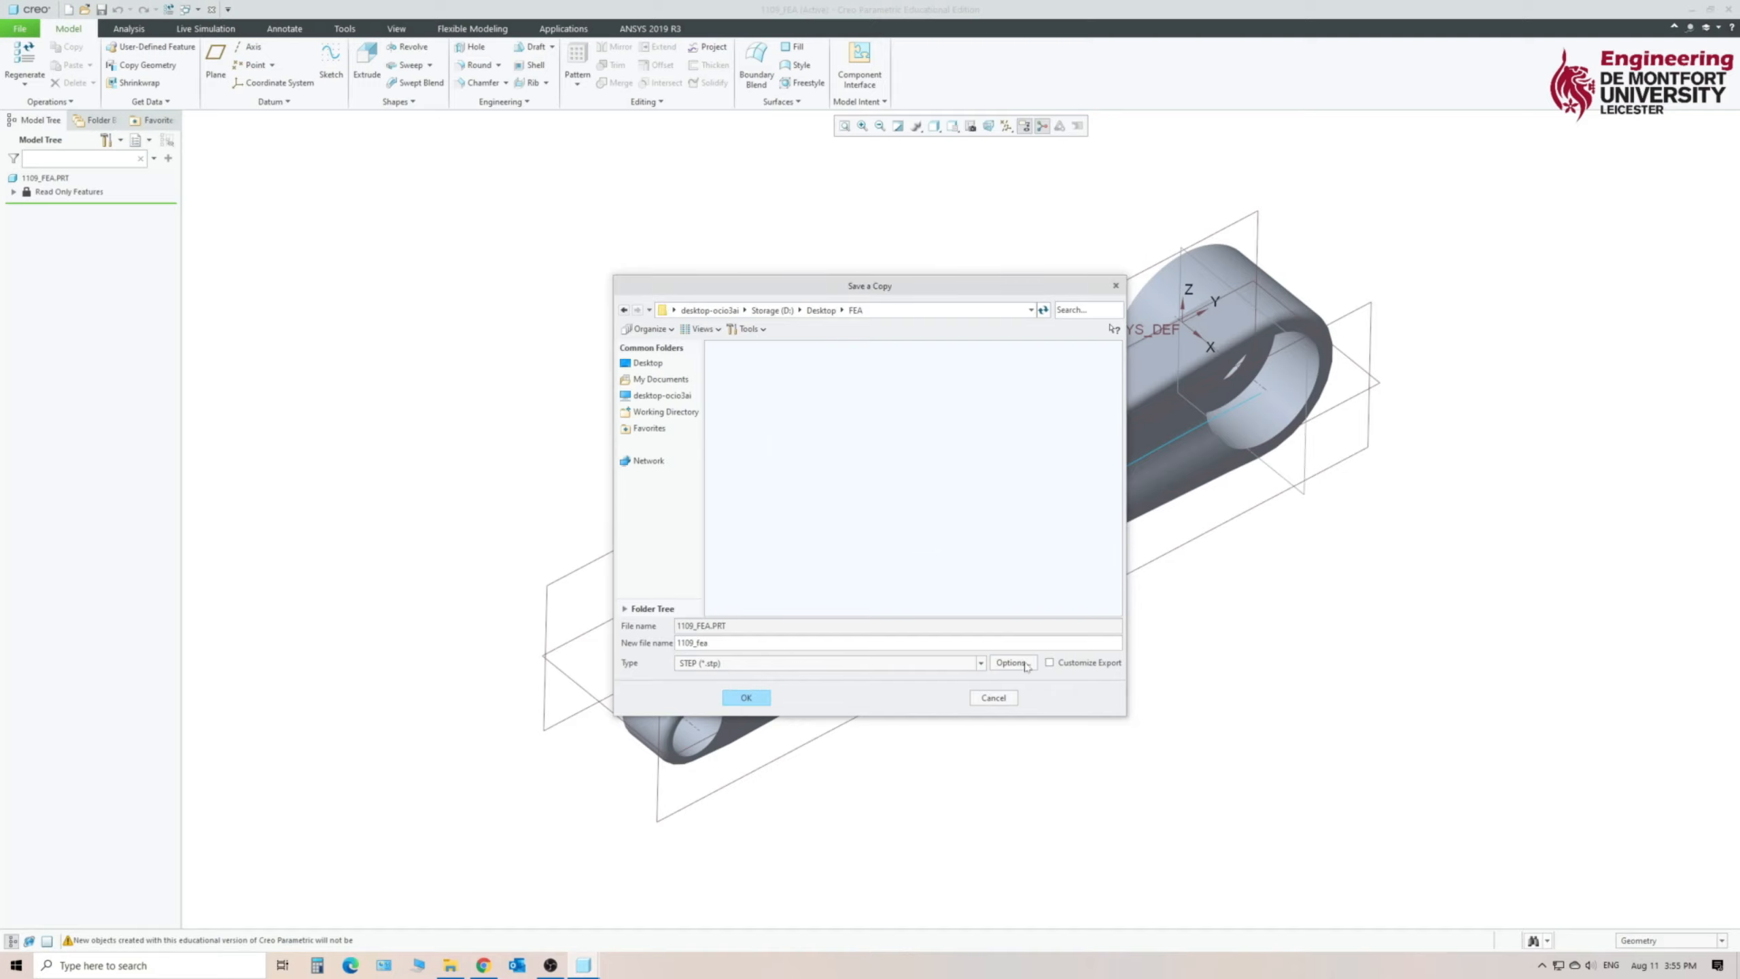
left_click(754, 701)
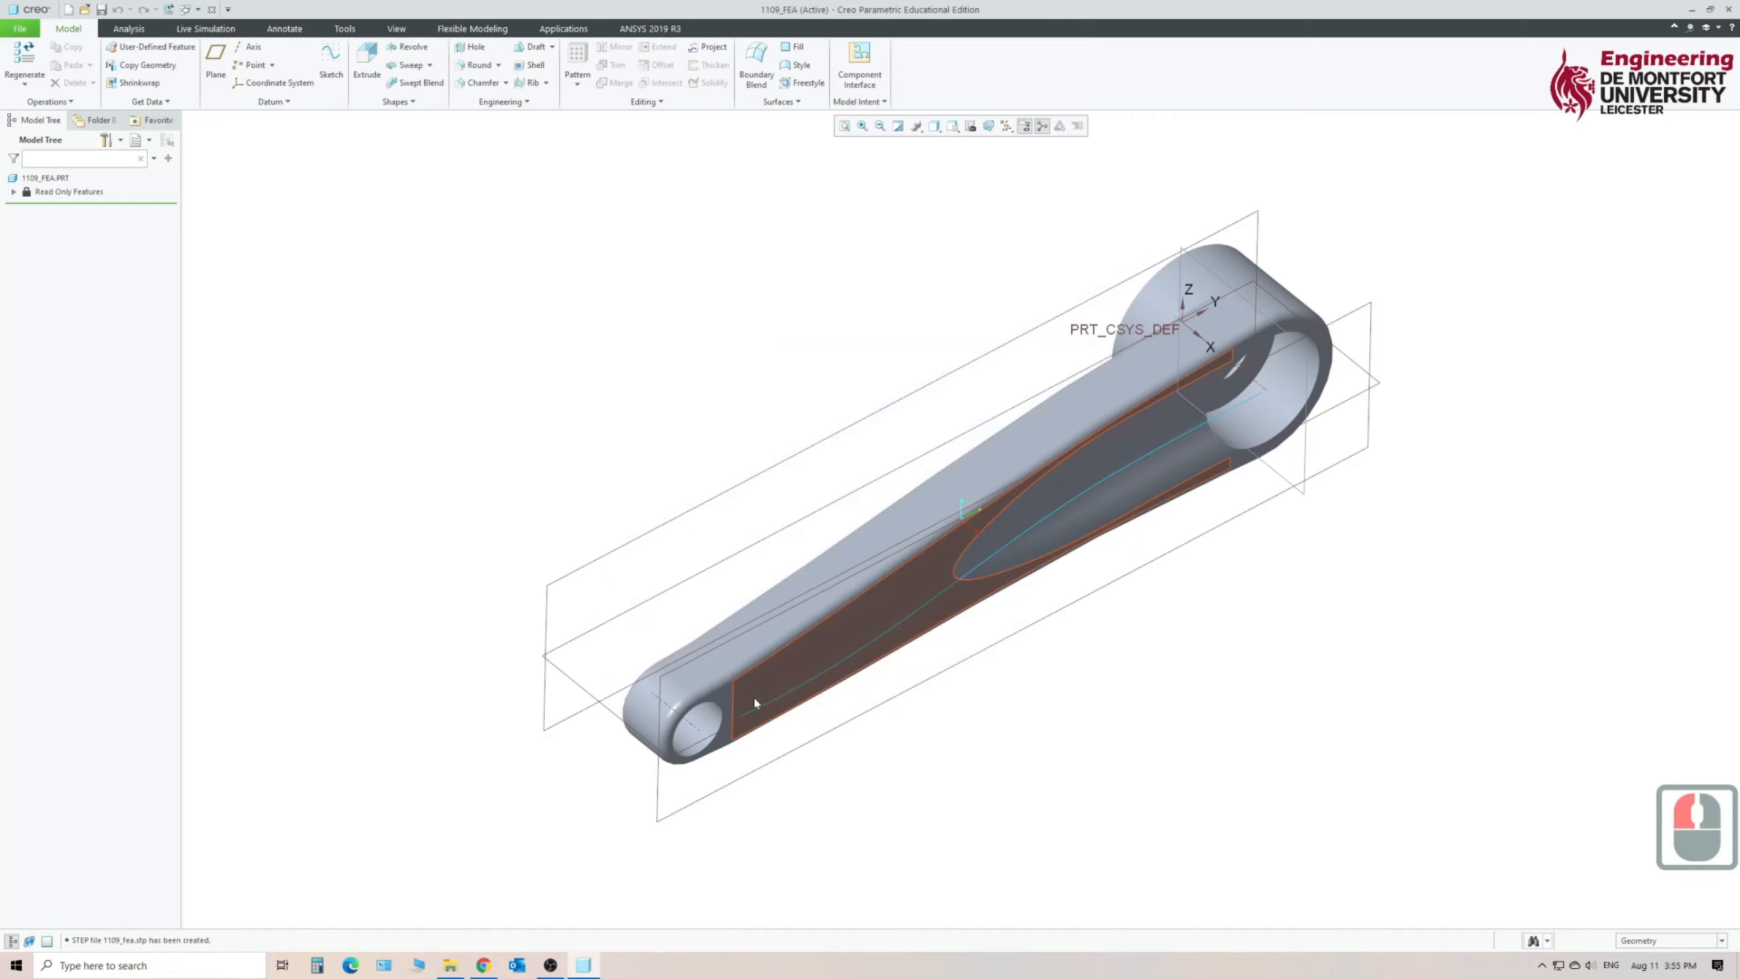
- Check the exported STEP file in the Desktop's FEA folder using File Explorer, and return to Creo Parametric
left_click(449, 966)
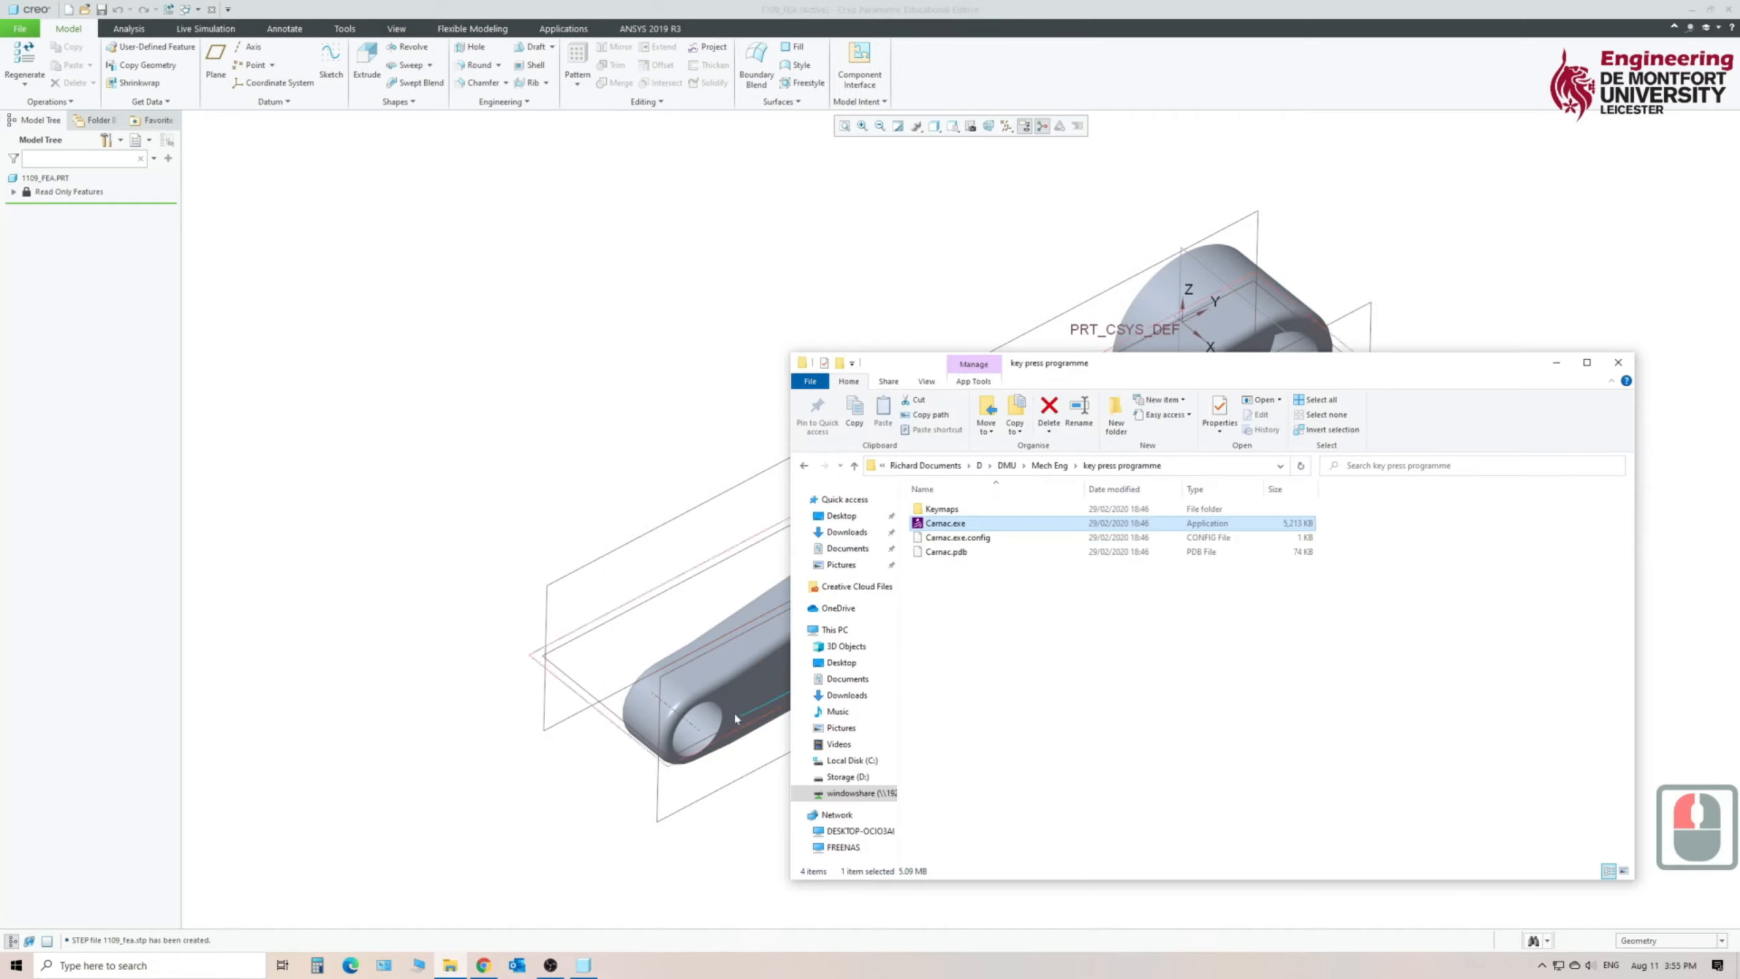
left_click(836, 515)
double_click(933, 523)
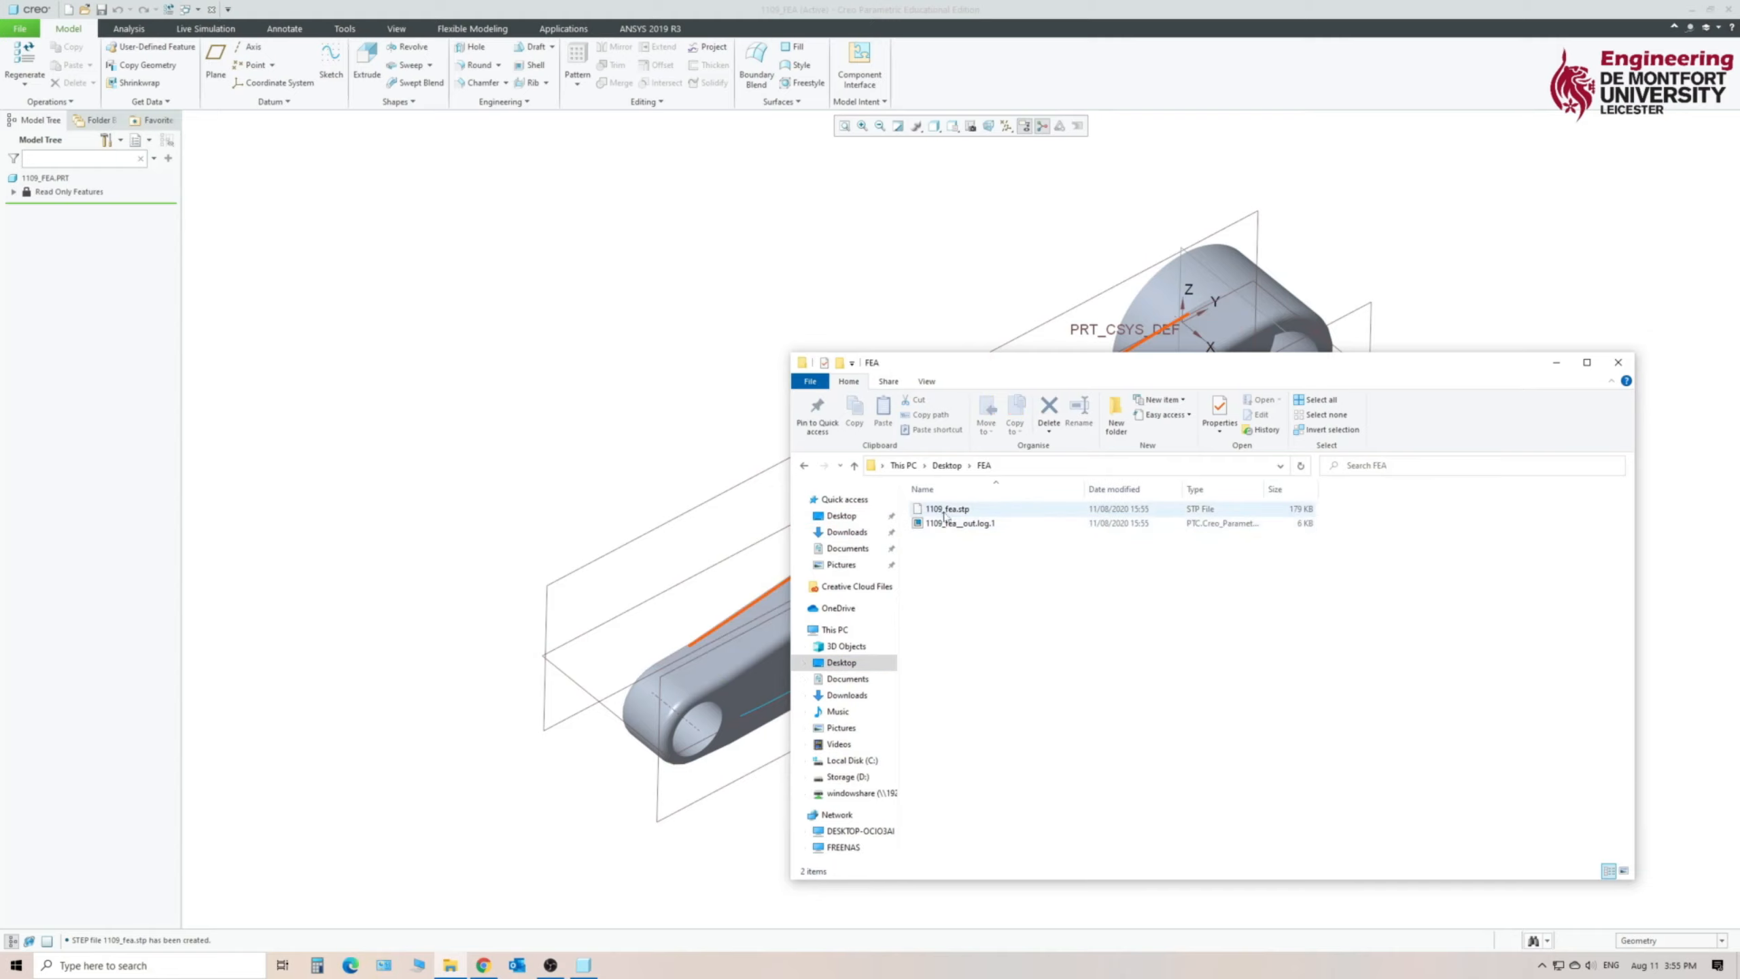
left_click(504, 332)
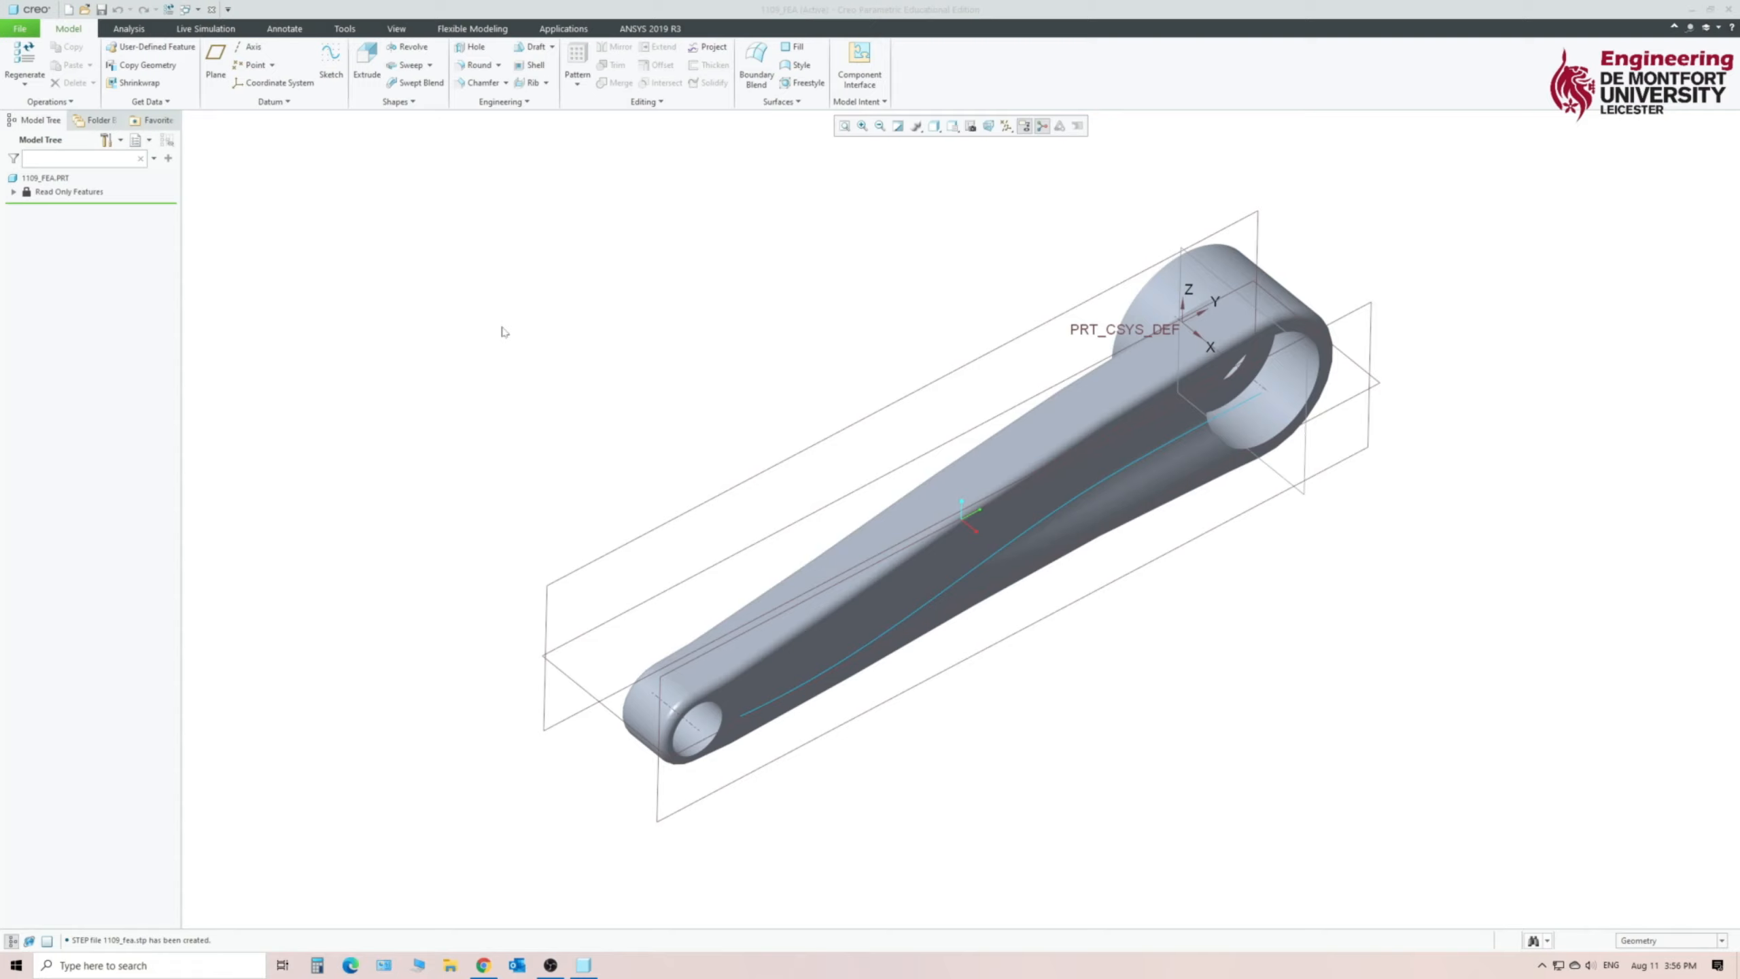
- Exit Creo Parametric and launch Workbench 2019 R3
left_click(1732, 9)
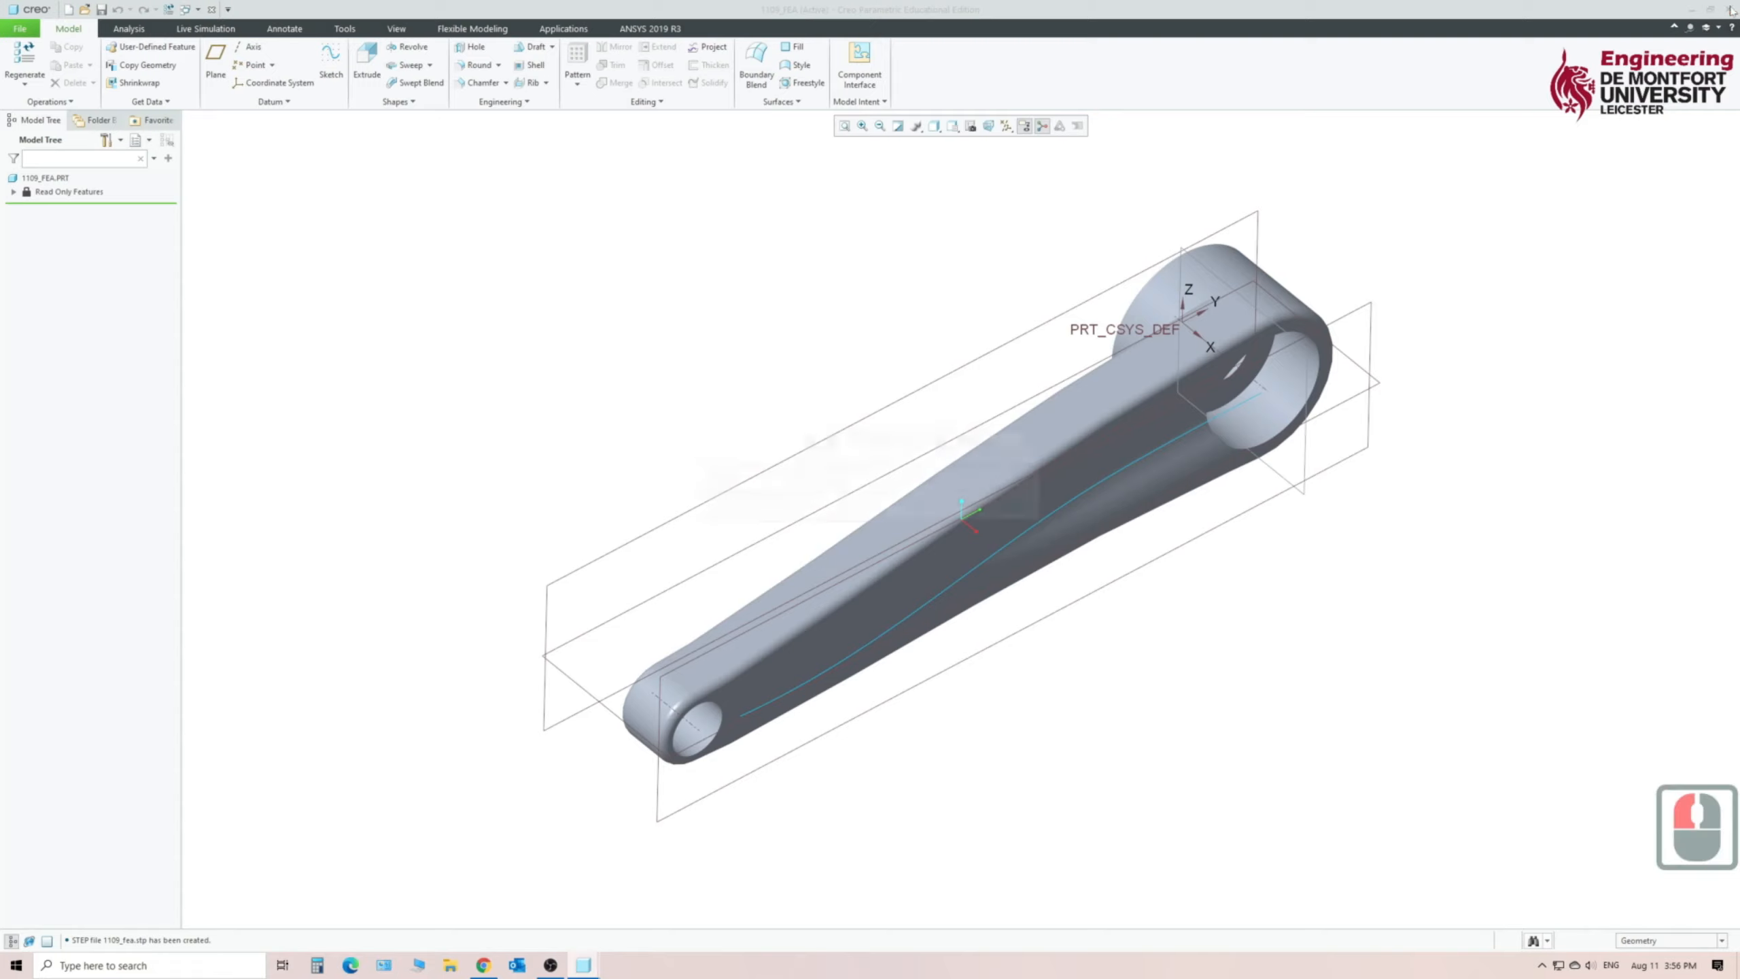
left_click(970, 506)
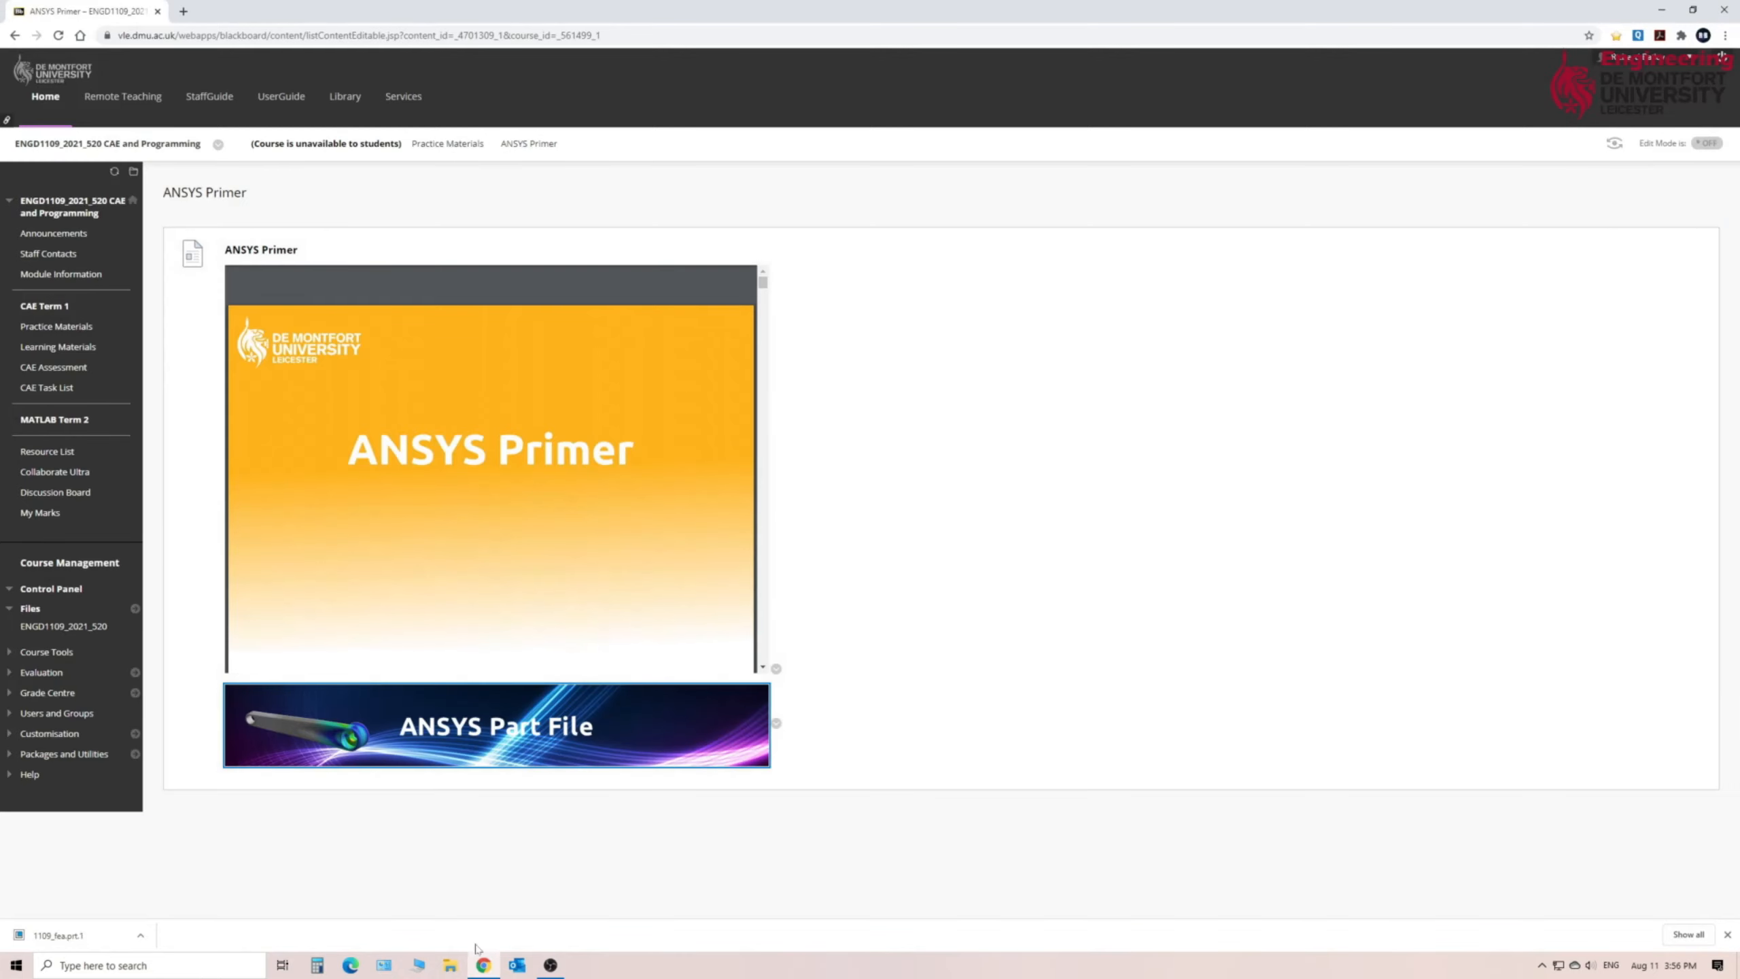
key("super")
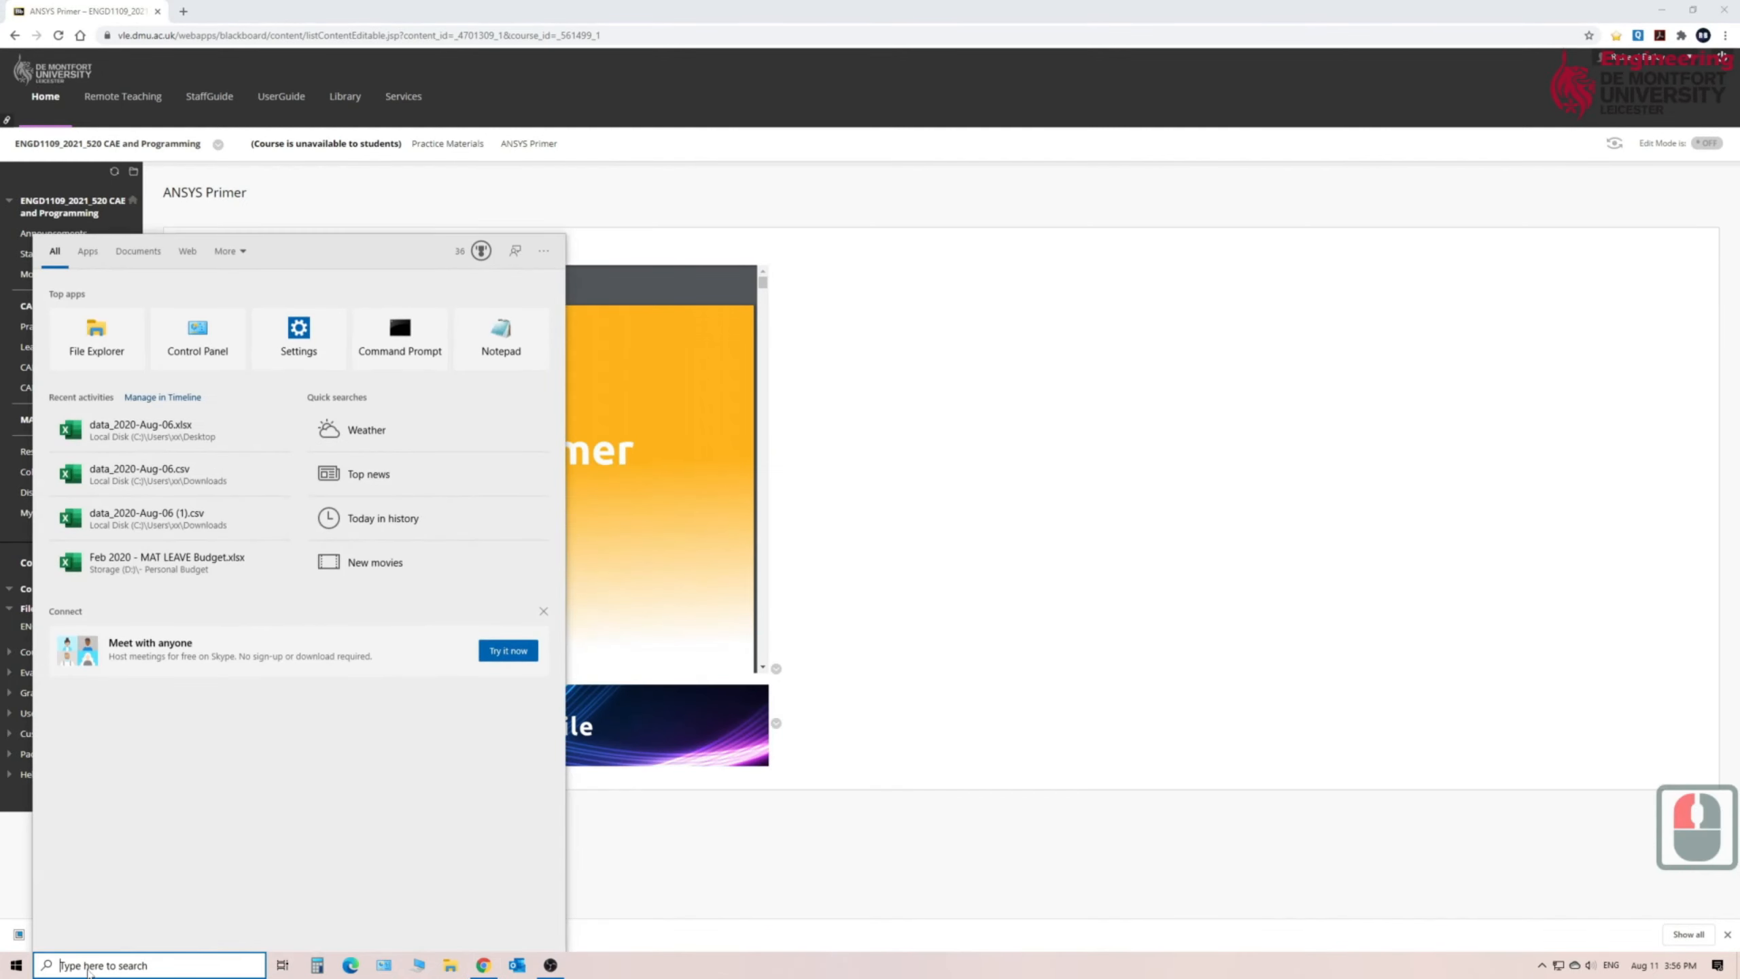
type("work")
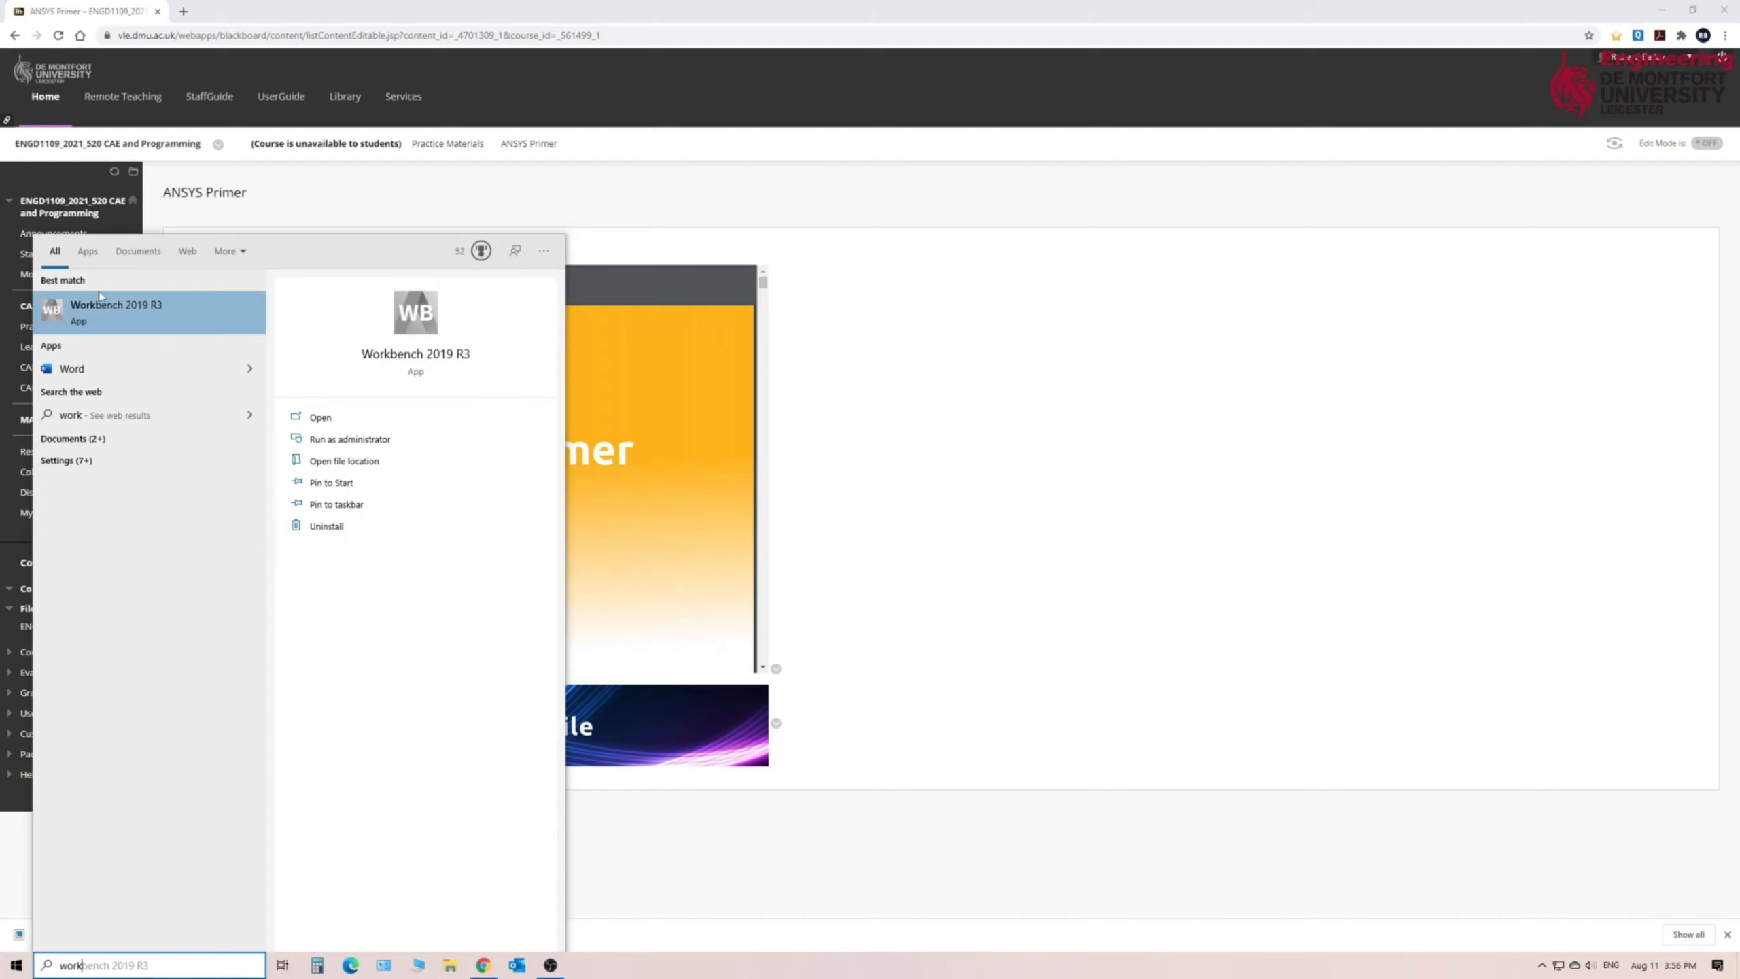
left_click(102, 313)
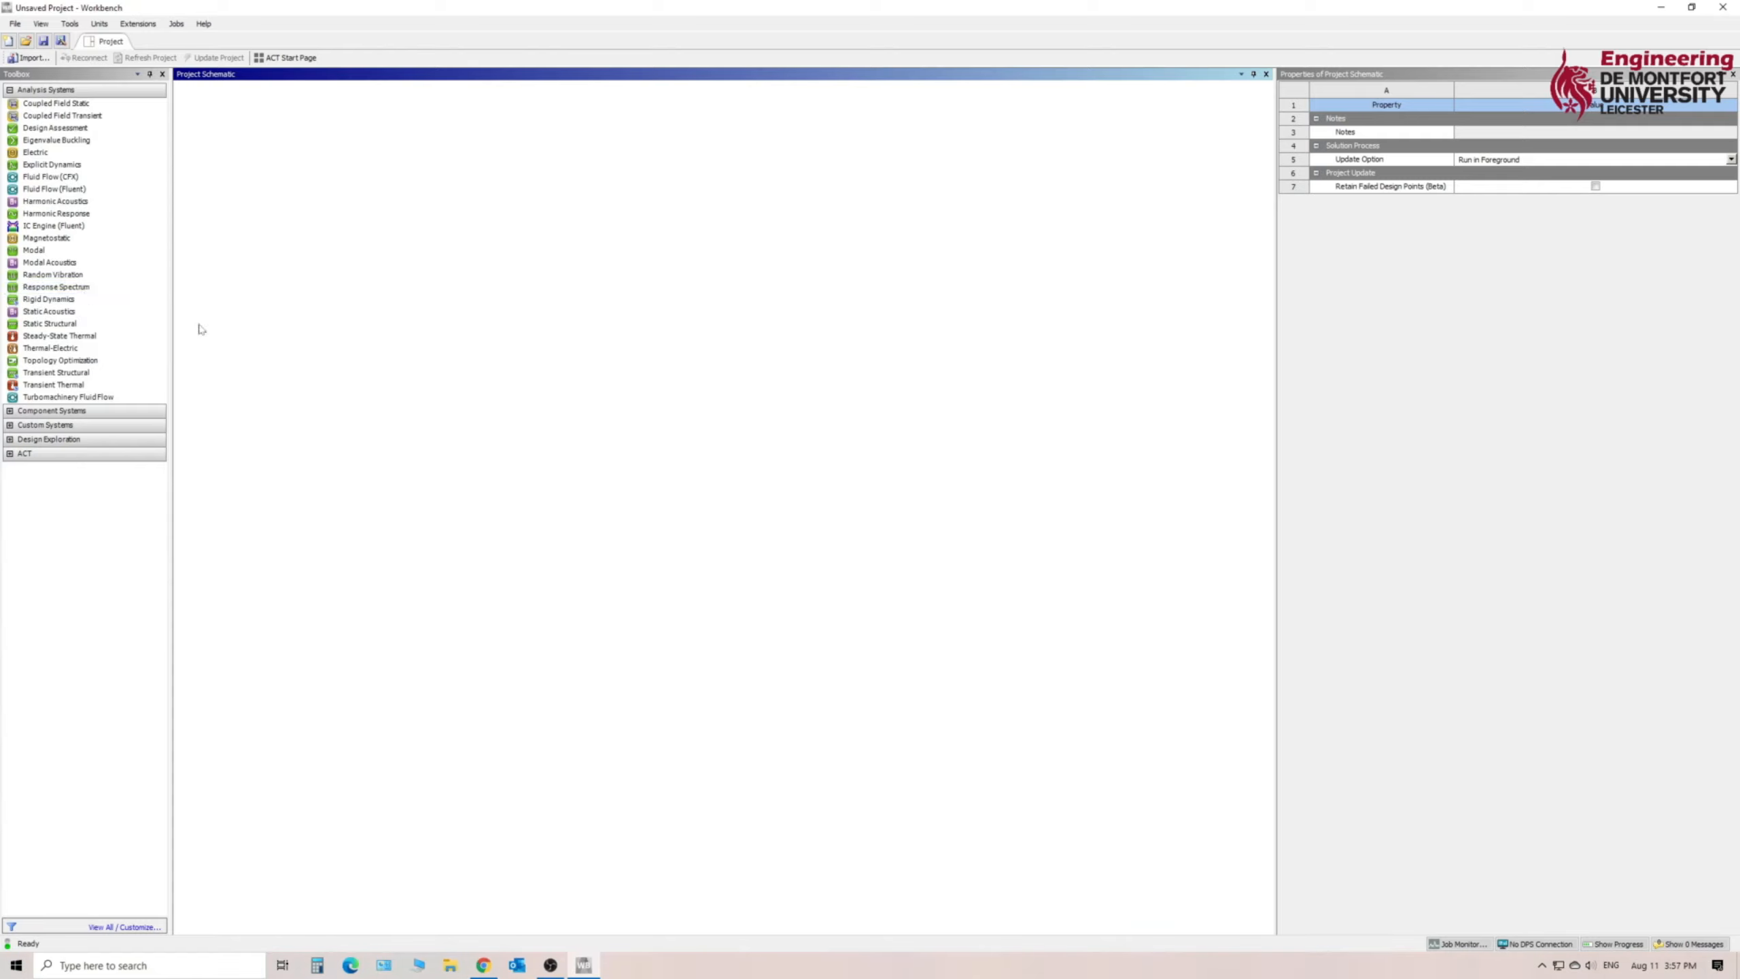
- Add a Static Structural system to the project and import 1109_fea.stp from the Desktop's FEA folder as its geometry
double_click(41, 328)
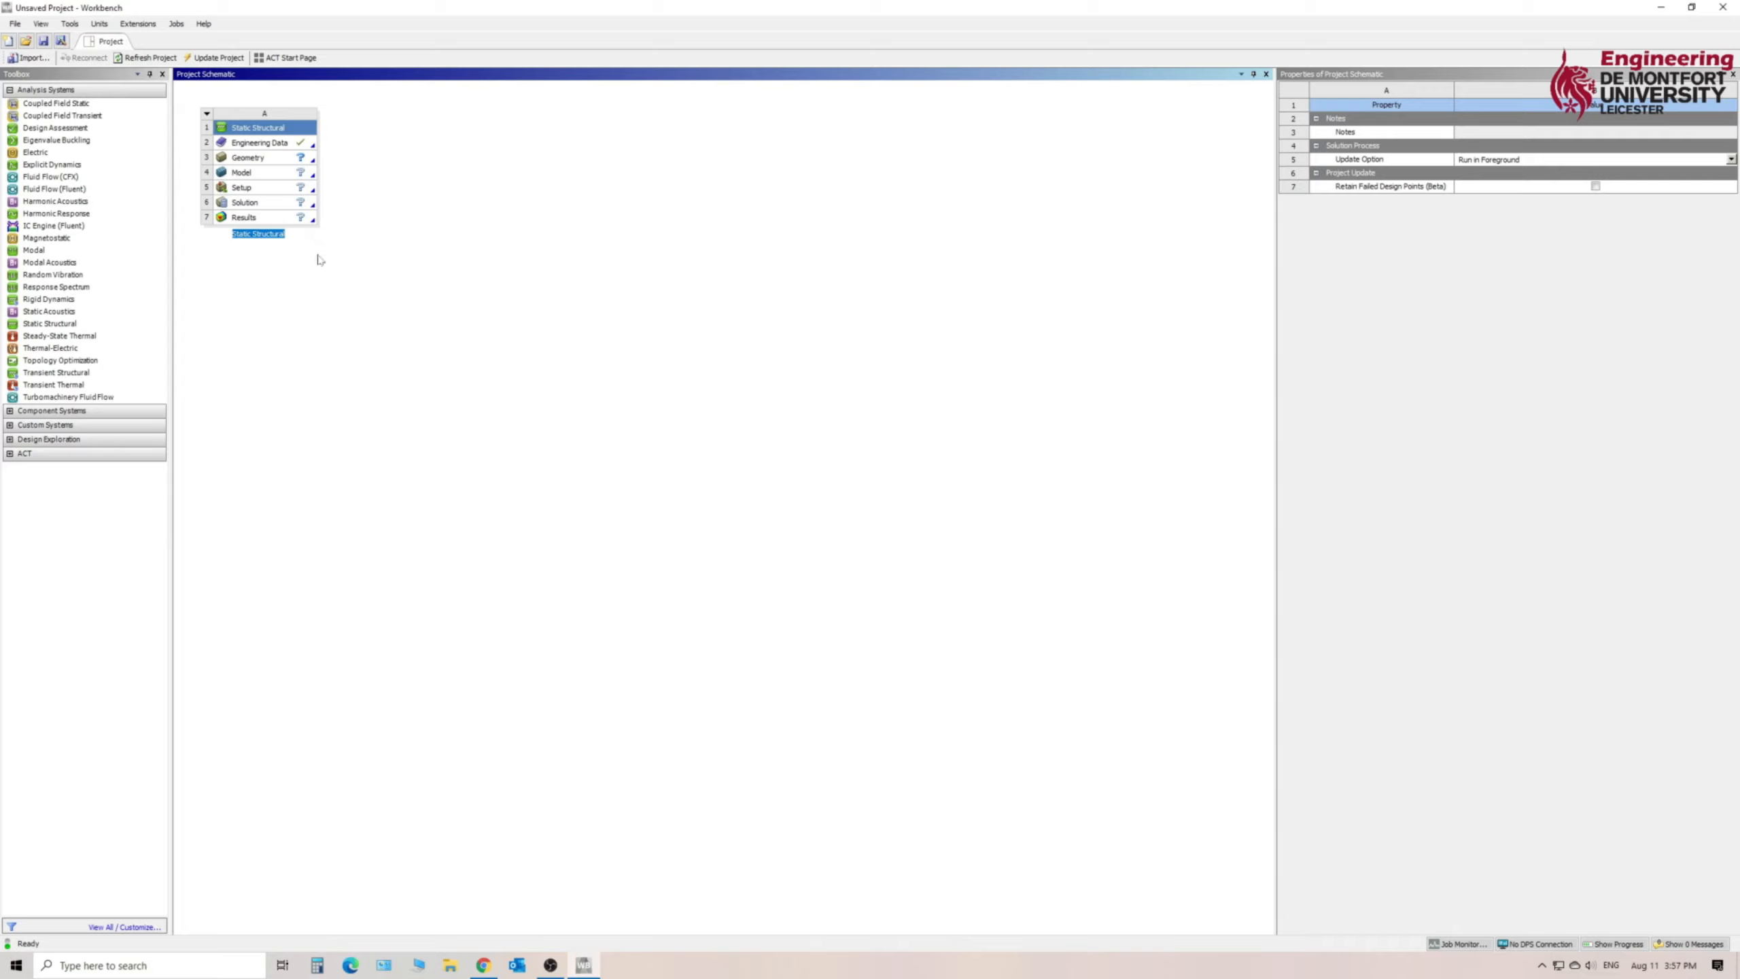
left_click(267, 161)
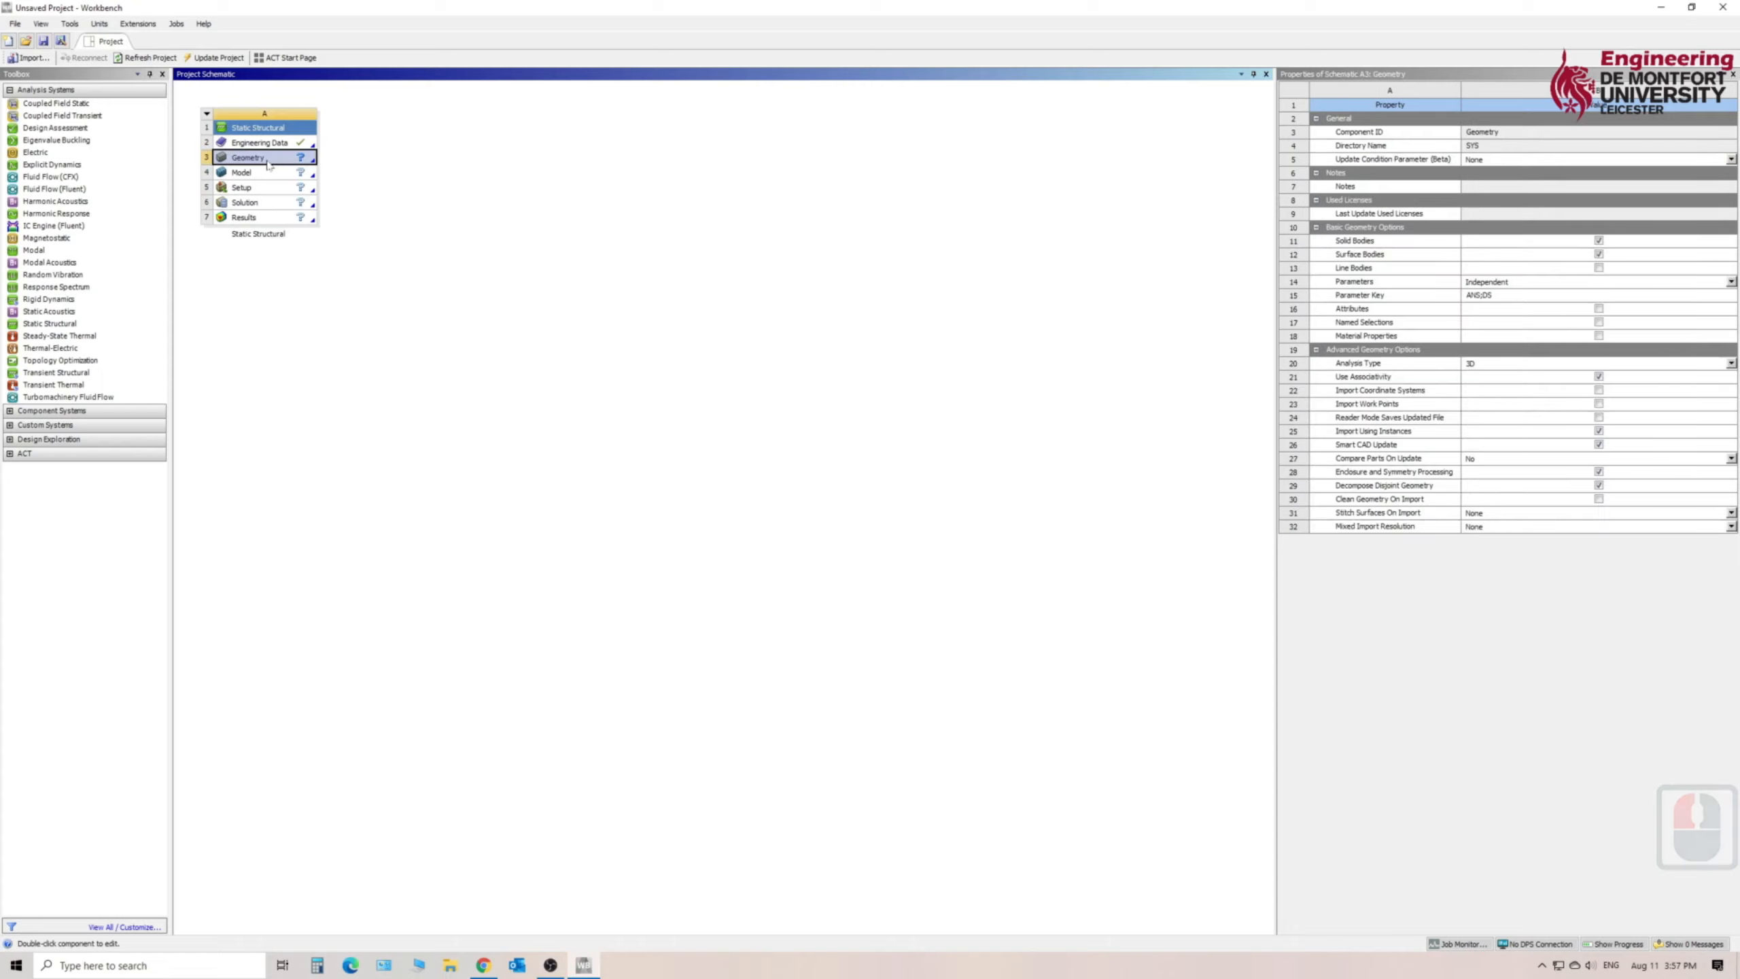
right_click(268, 163)
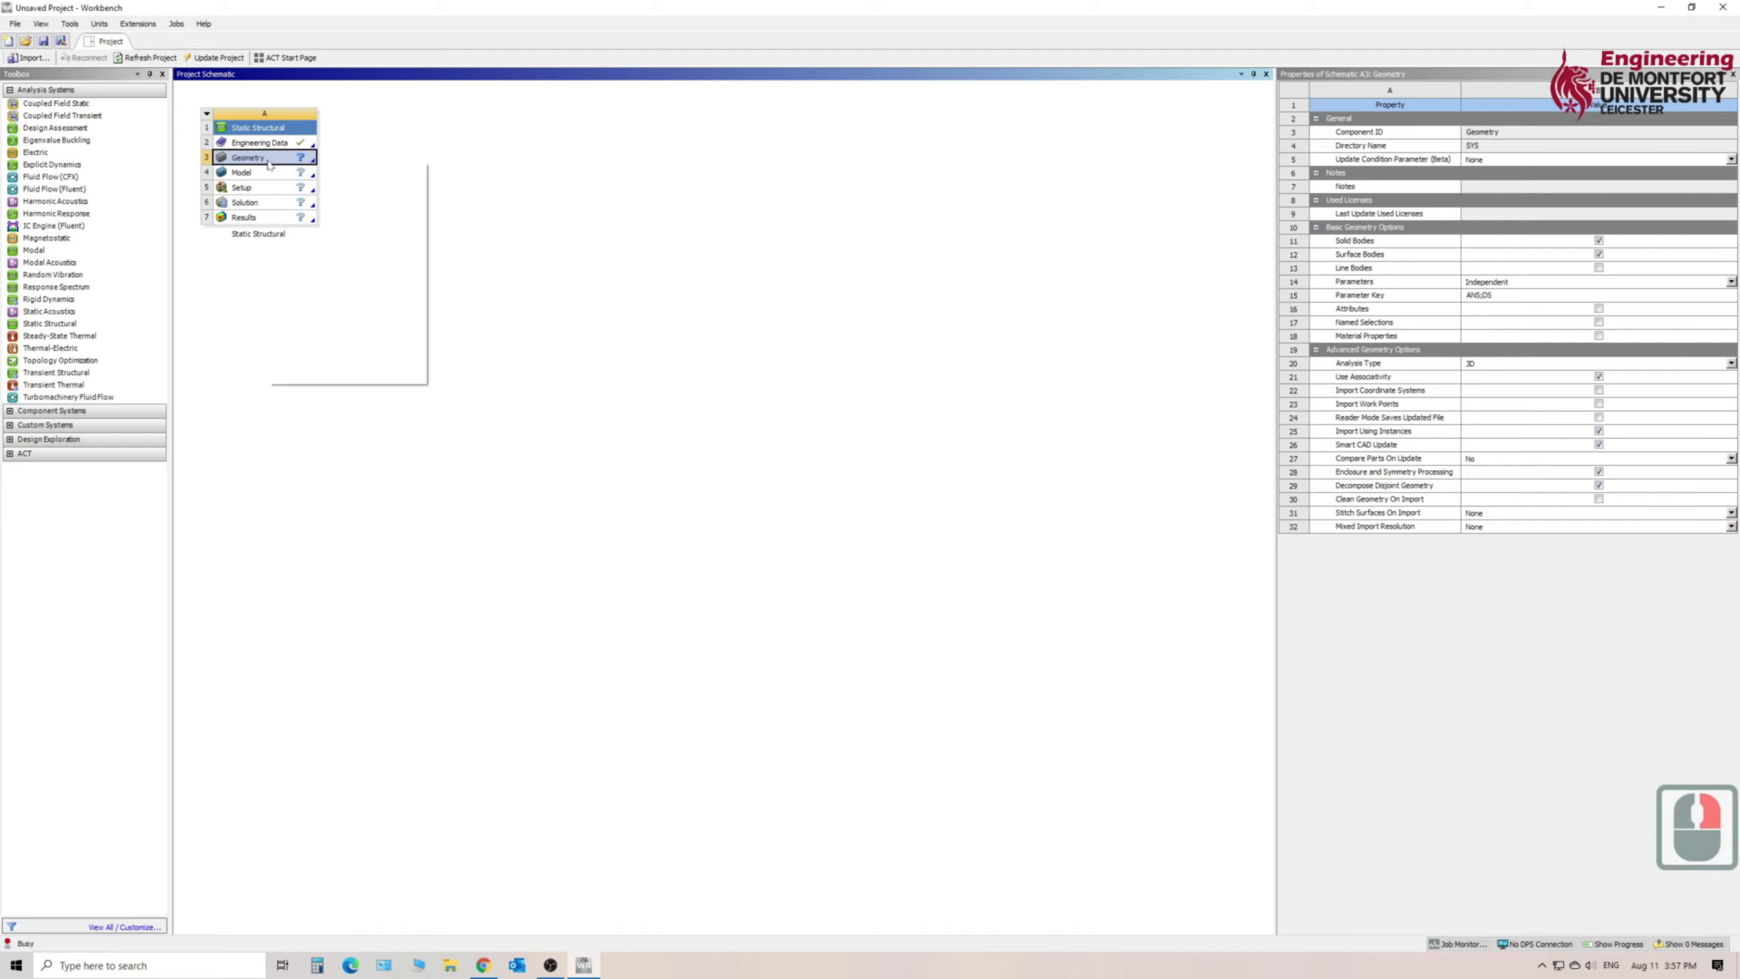
mouse_move(323, 202)
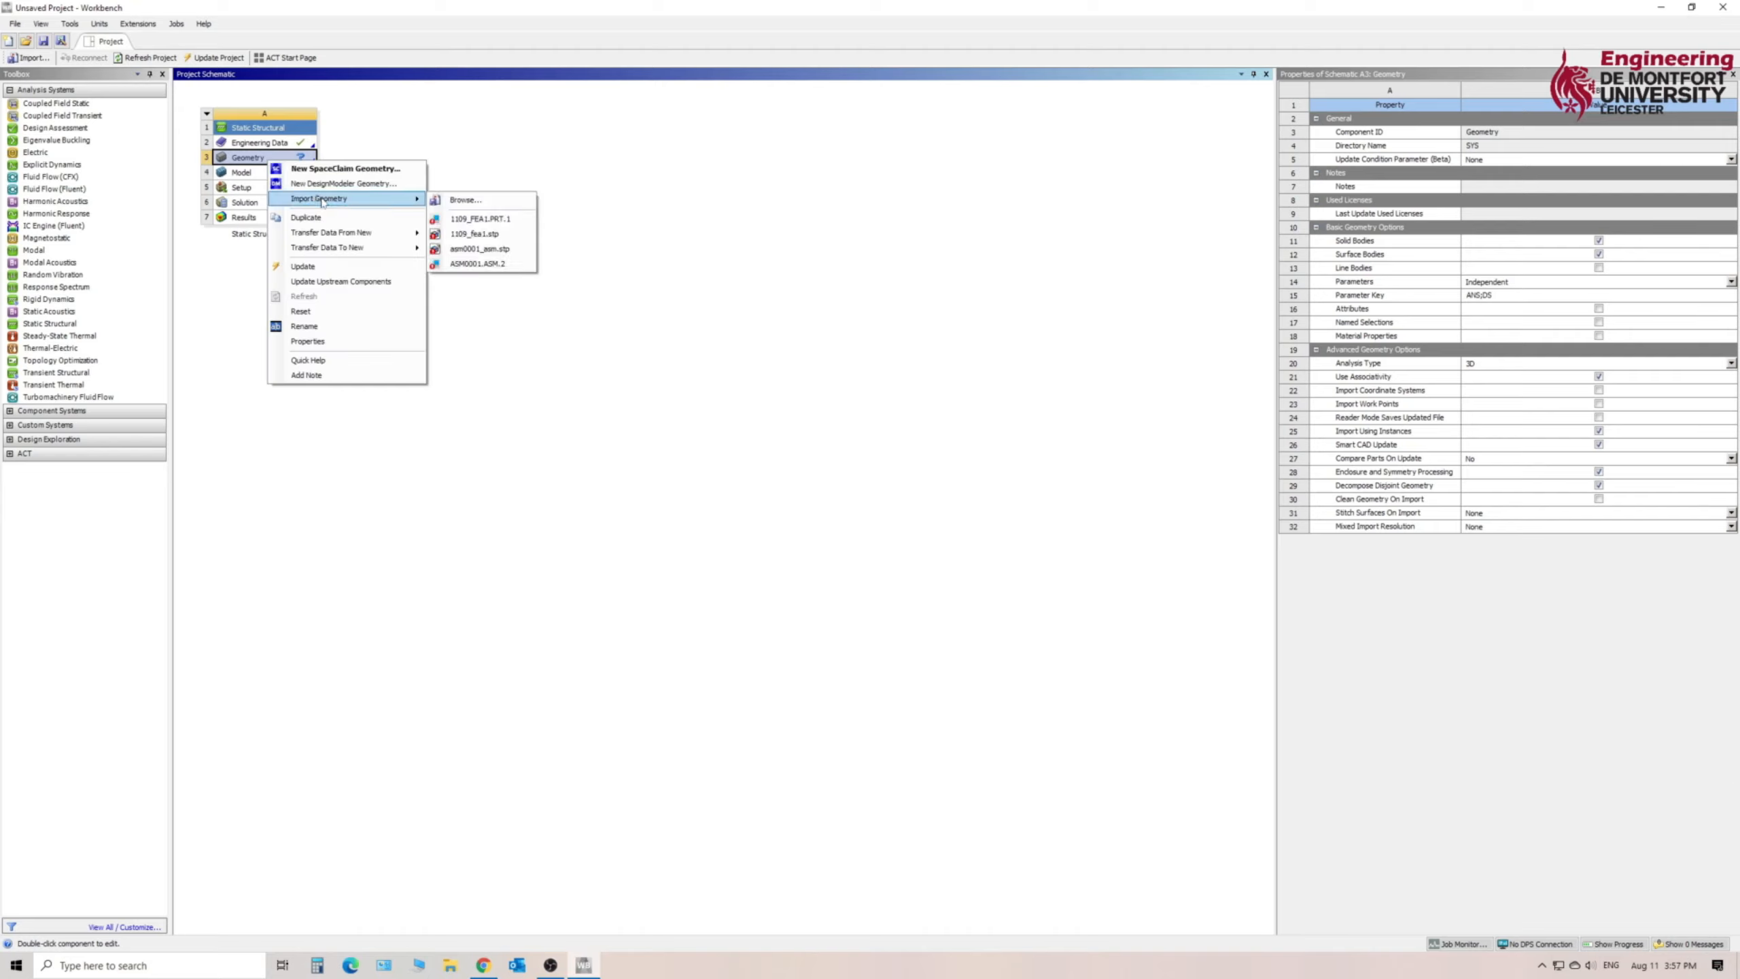
left_click(471, 200)
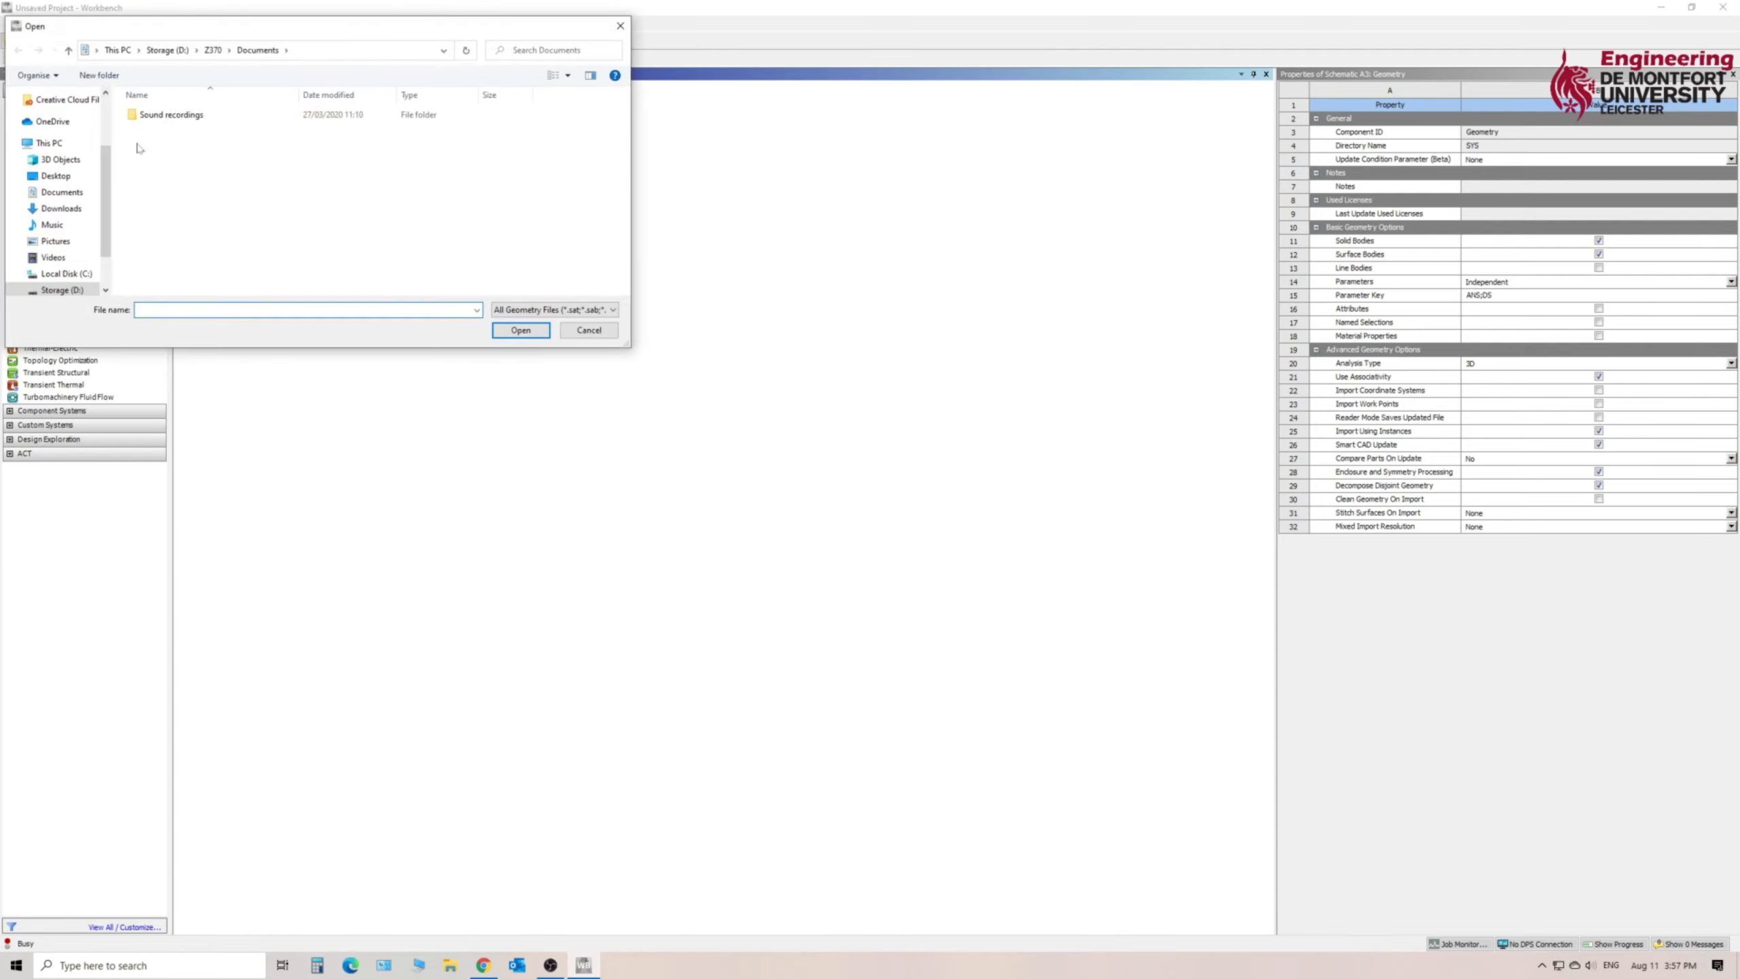
left_click(80, 178)
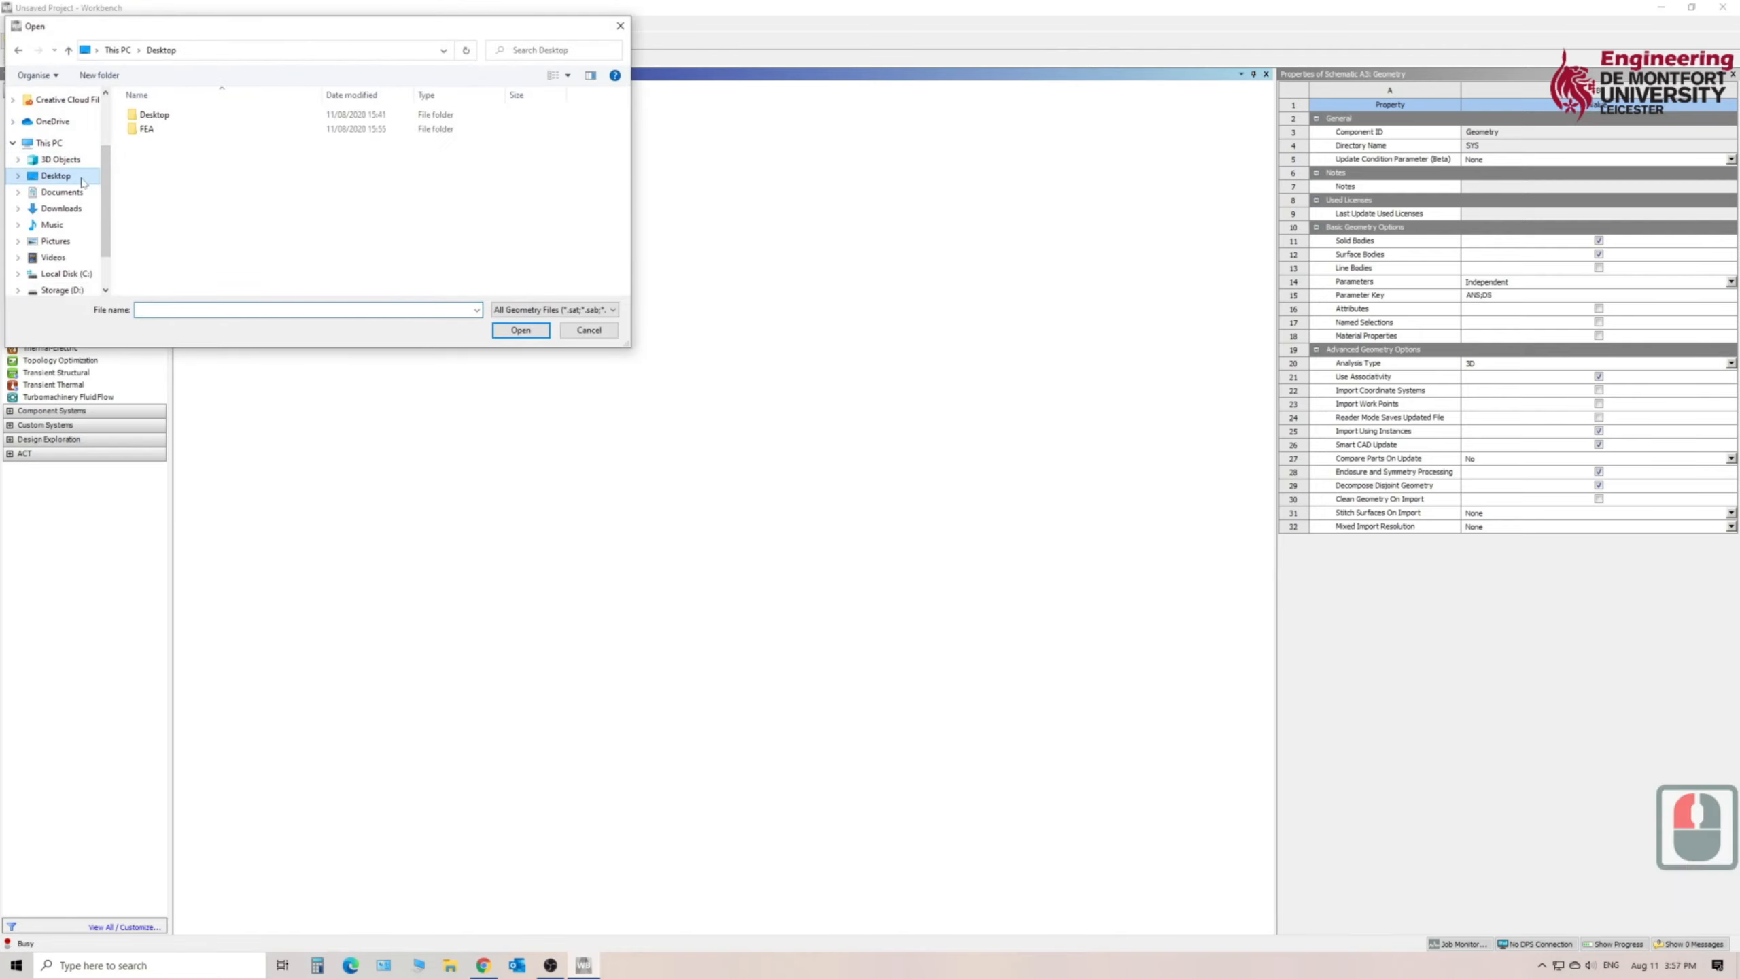
double_click(193, 131)
left_click(175, 116)
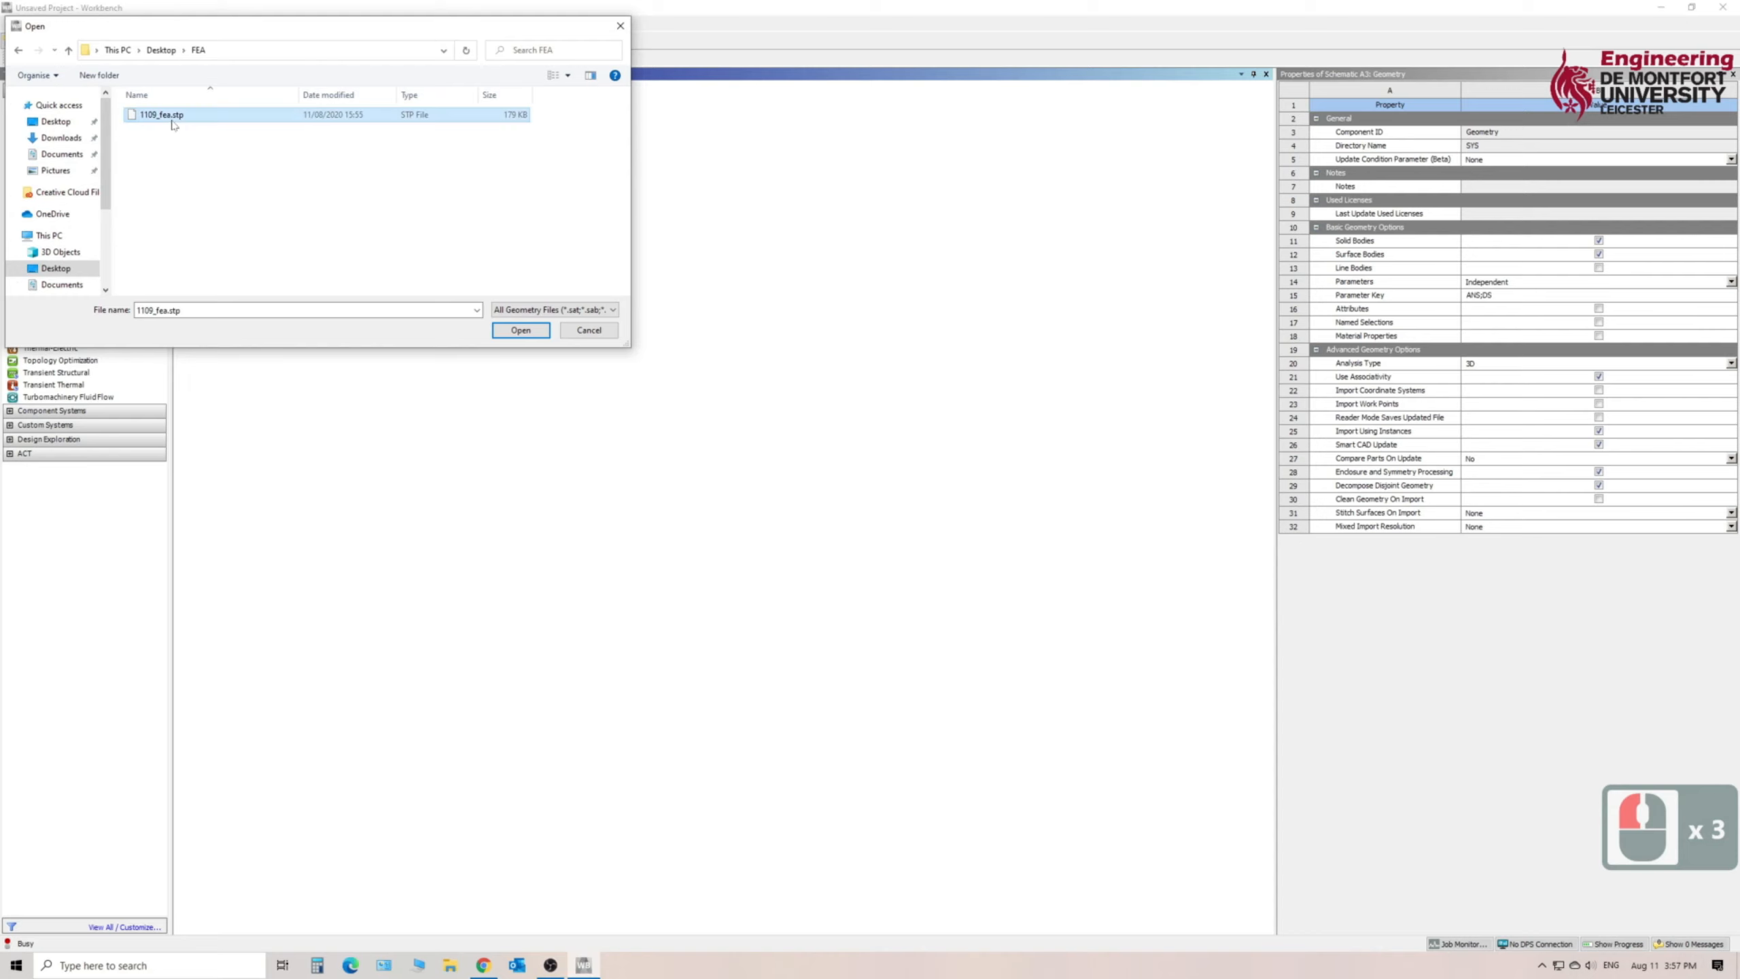
left_click(519, 332)
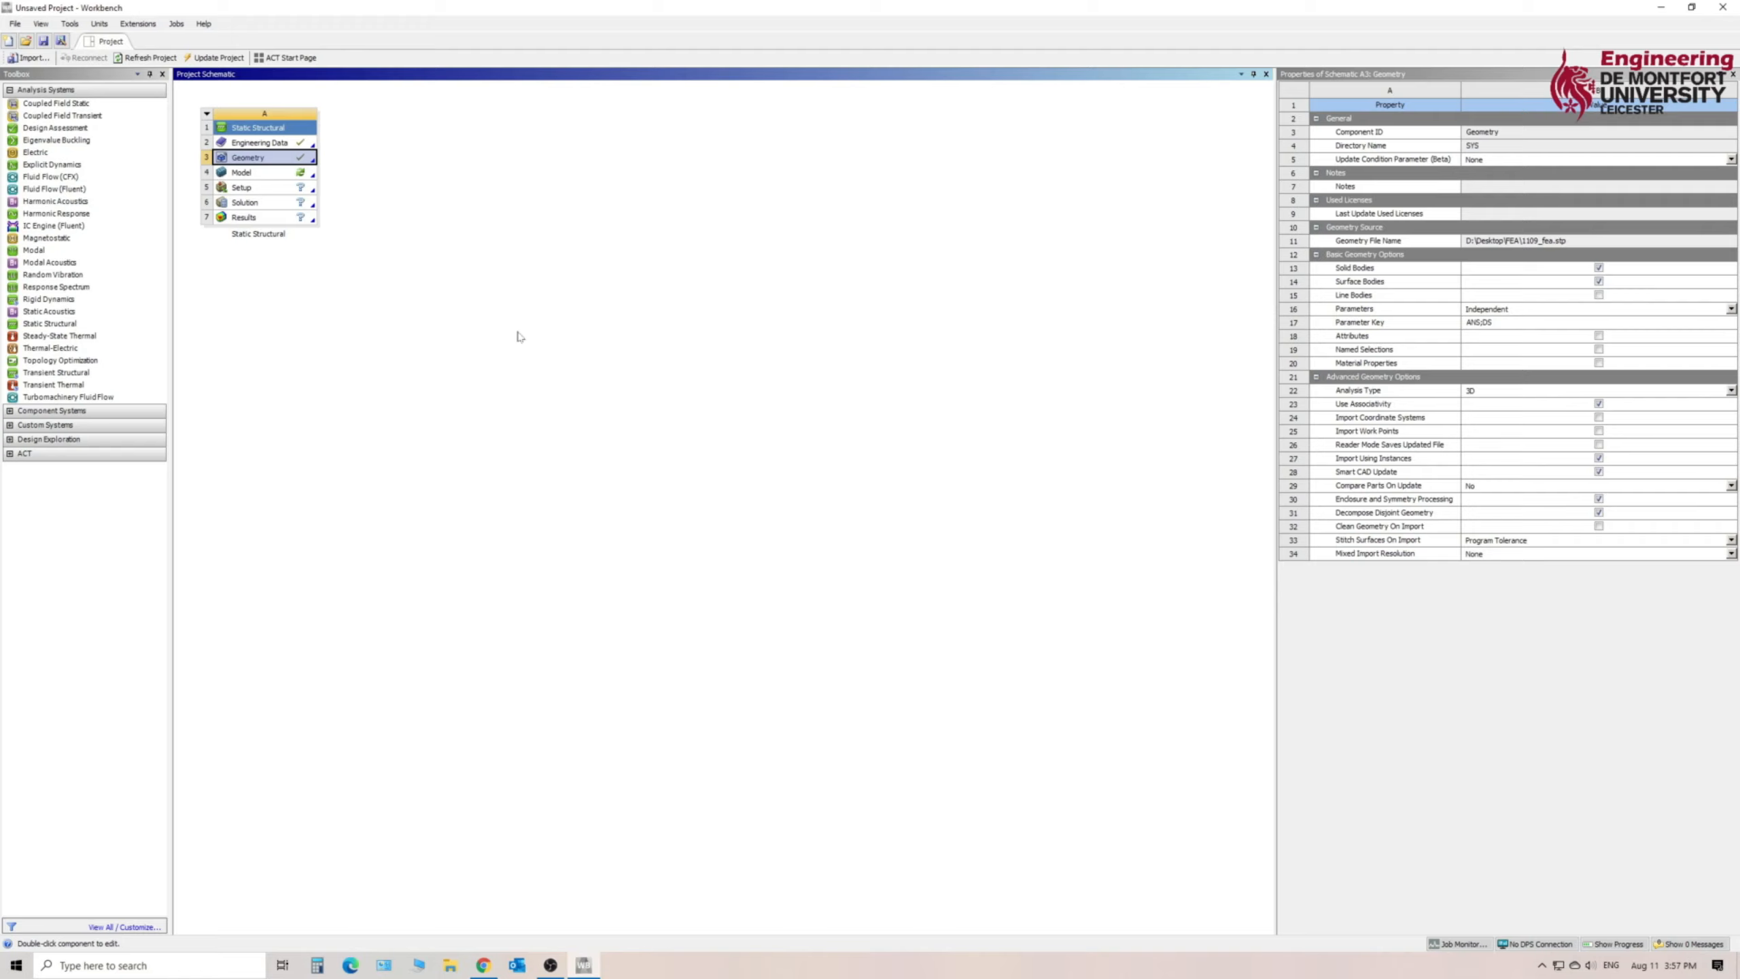
- Open the Static Structural system's Engineering Data, widen the material outline, and display the Engineering Data Sources
left_click(267, 145)
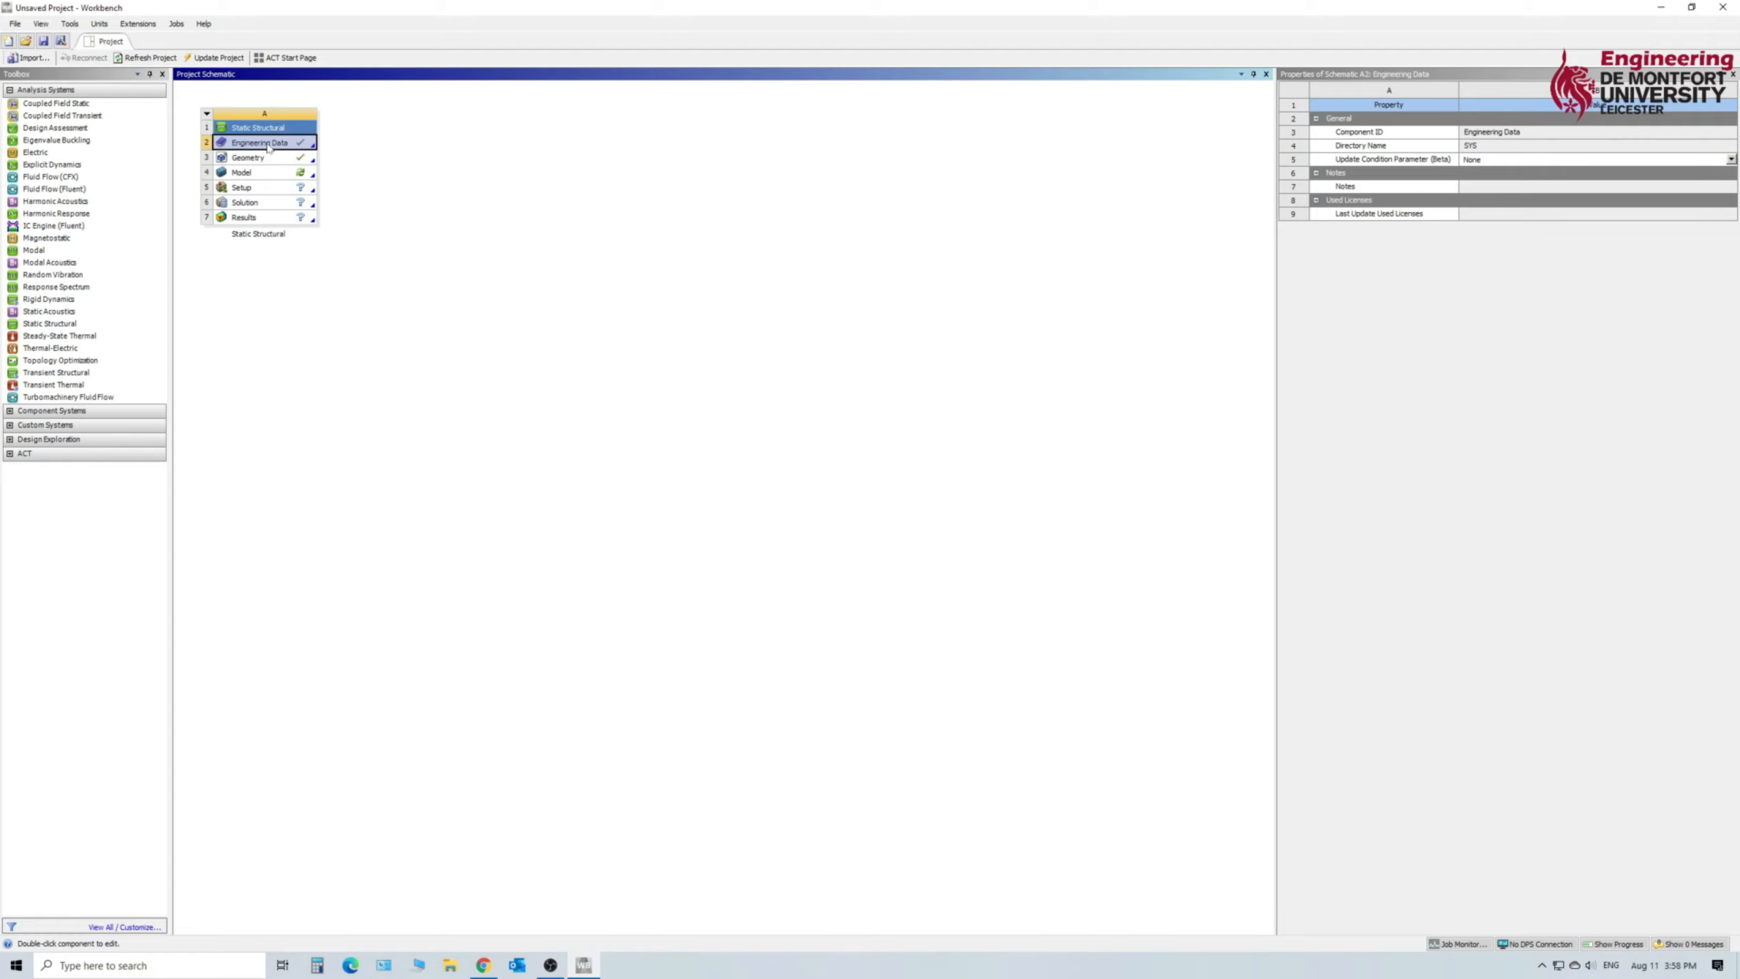
double_click(267, 144)
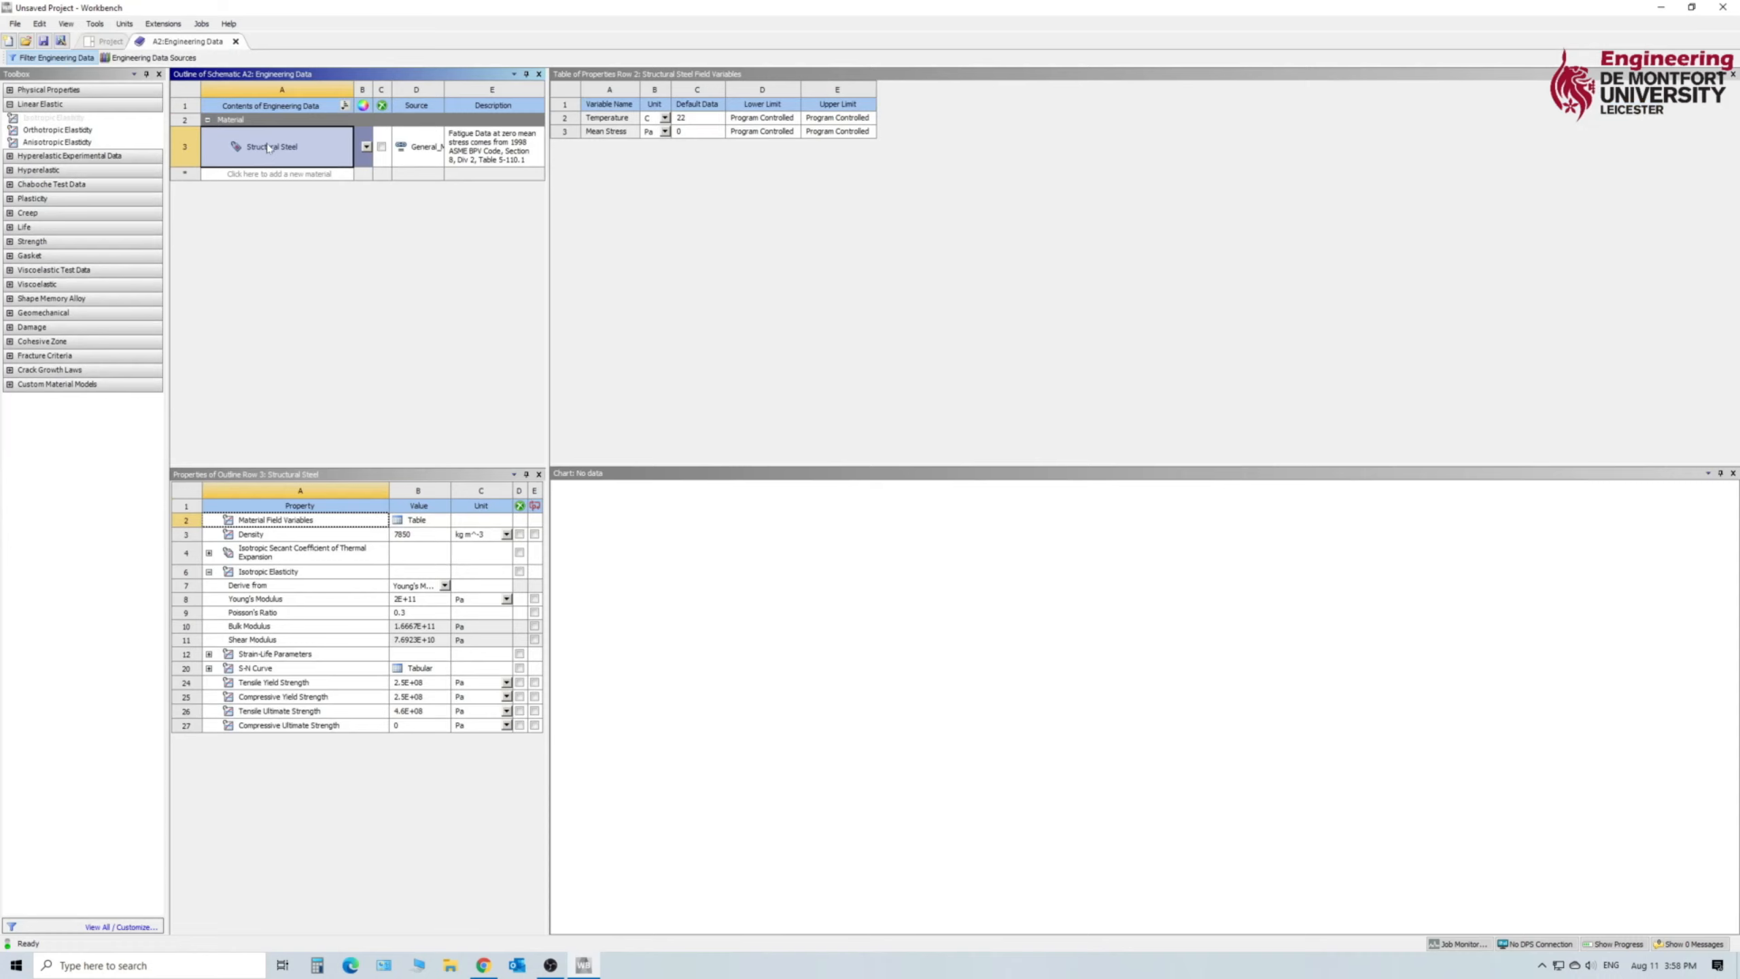
left_click_drag(548, 155, 1231, 202)
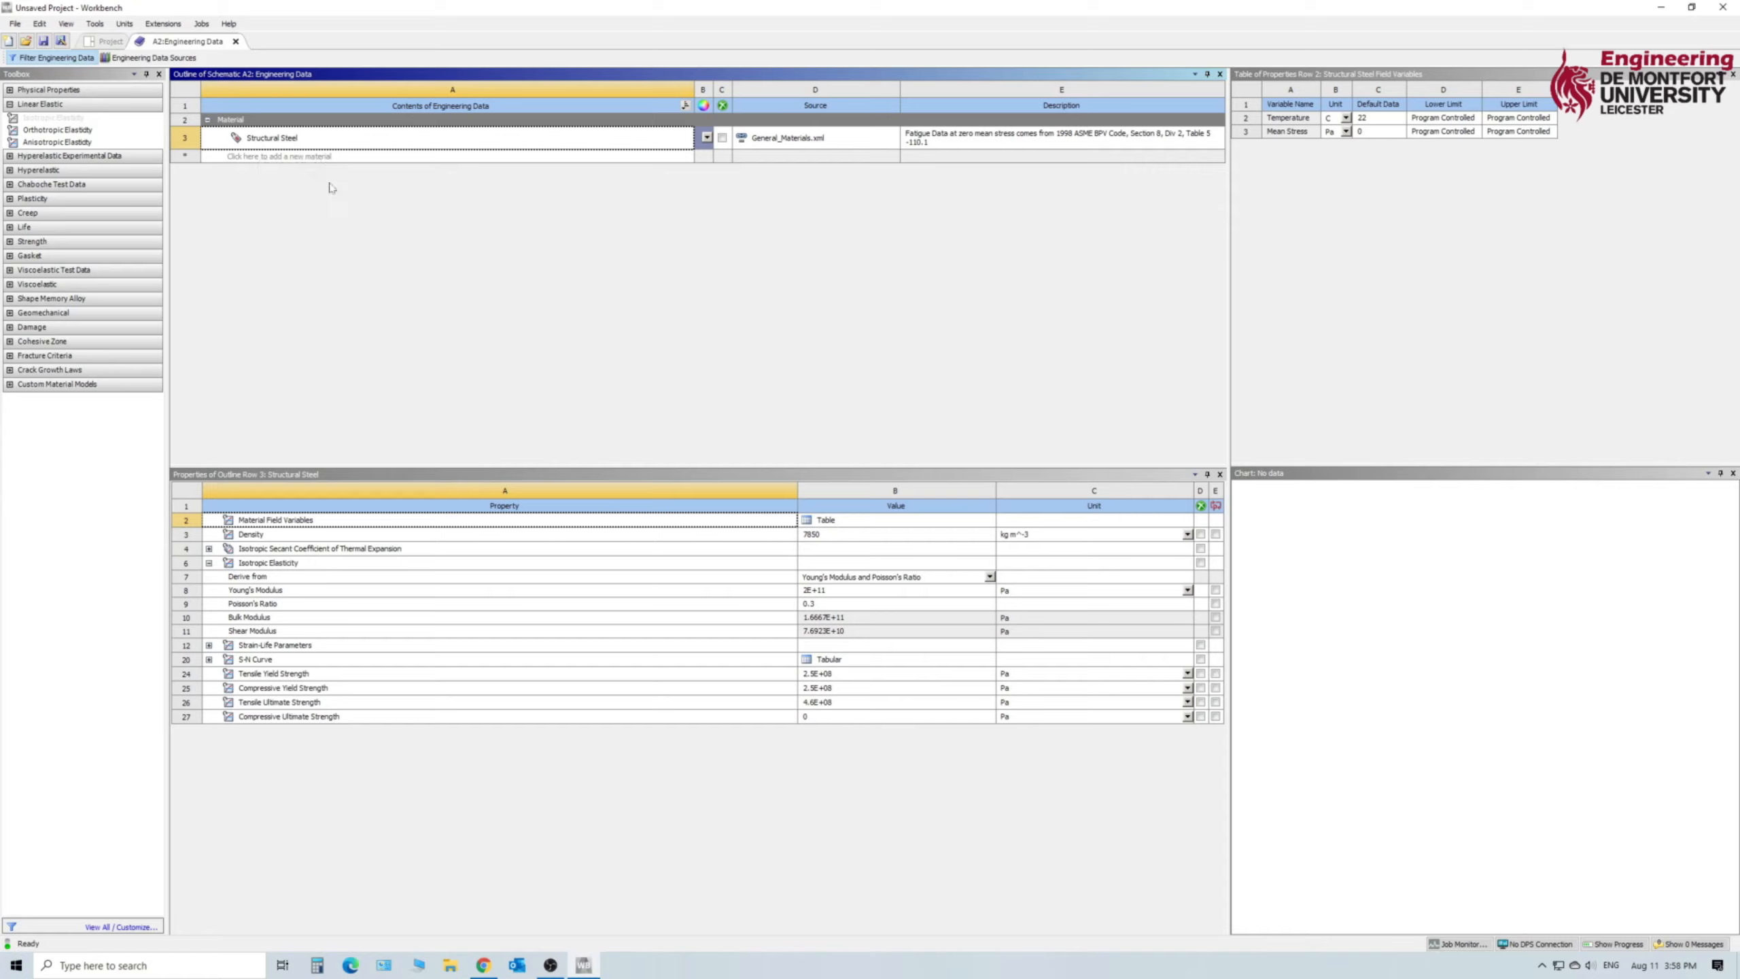
left_click(176, 59)
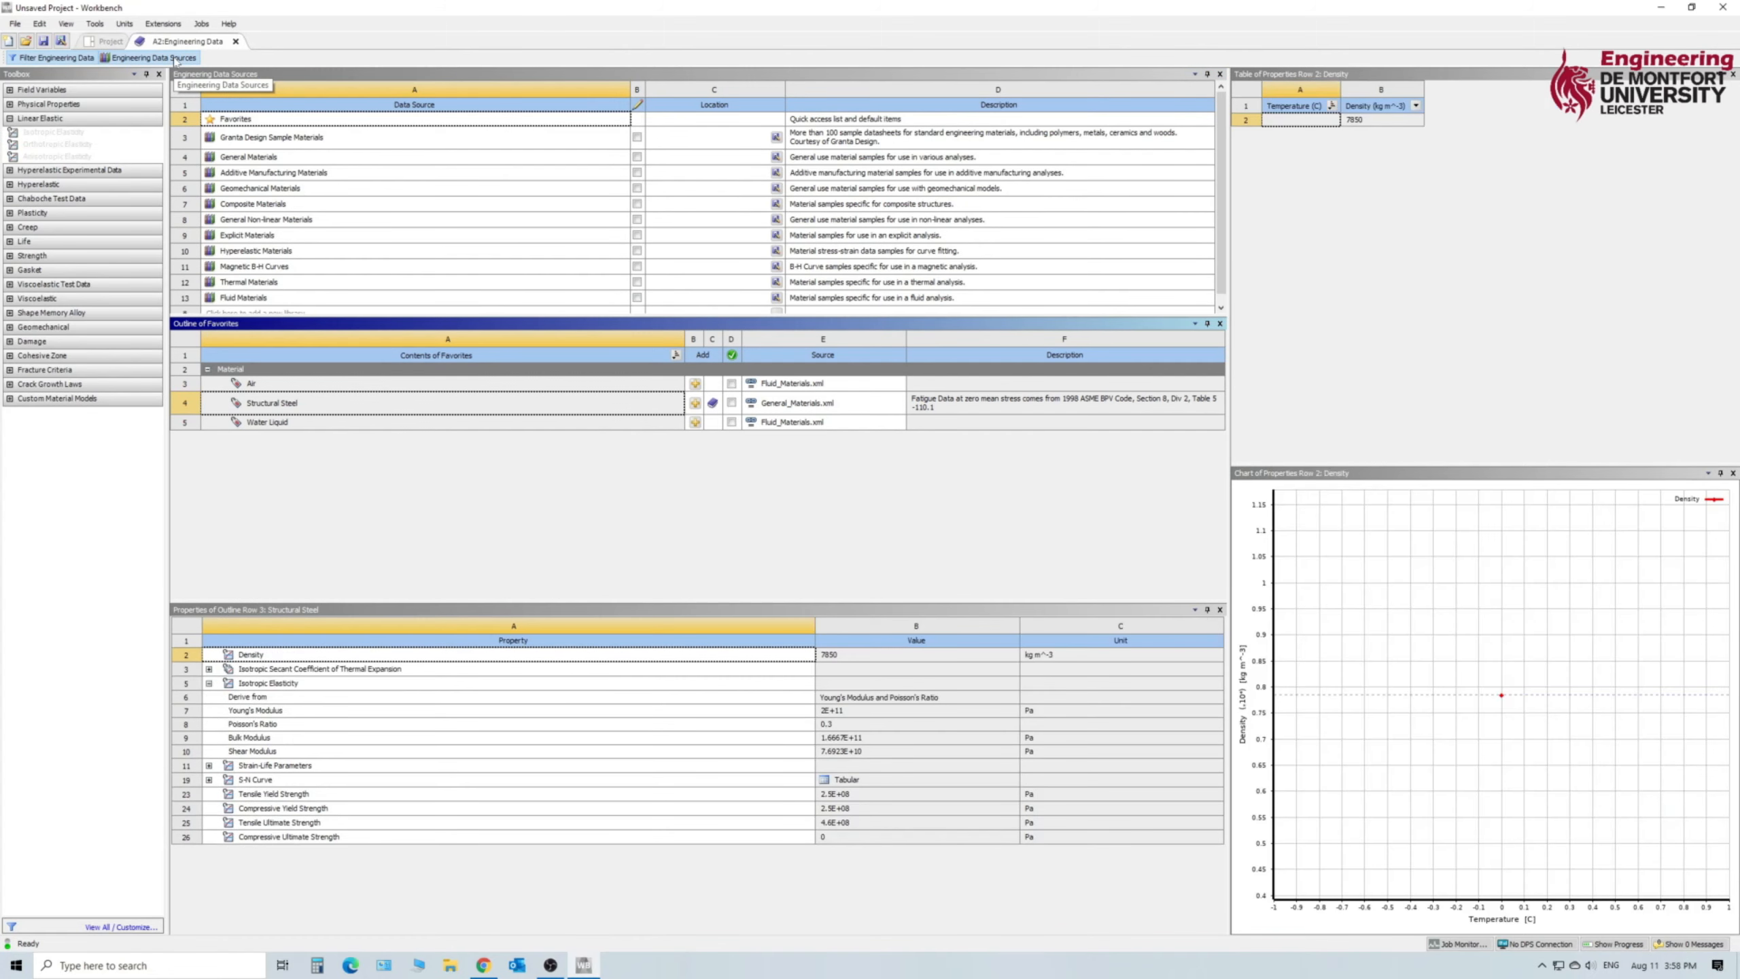
left_click_drag(355, 318, 365, 349)
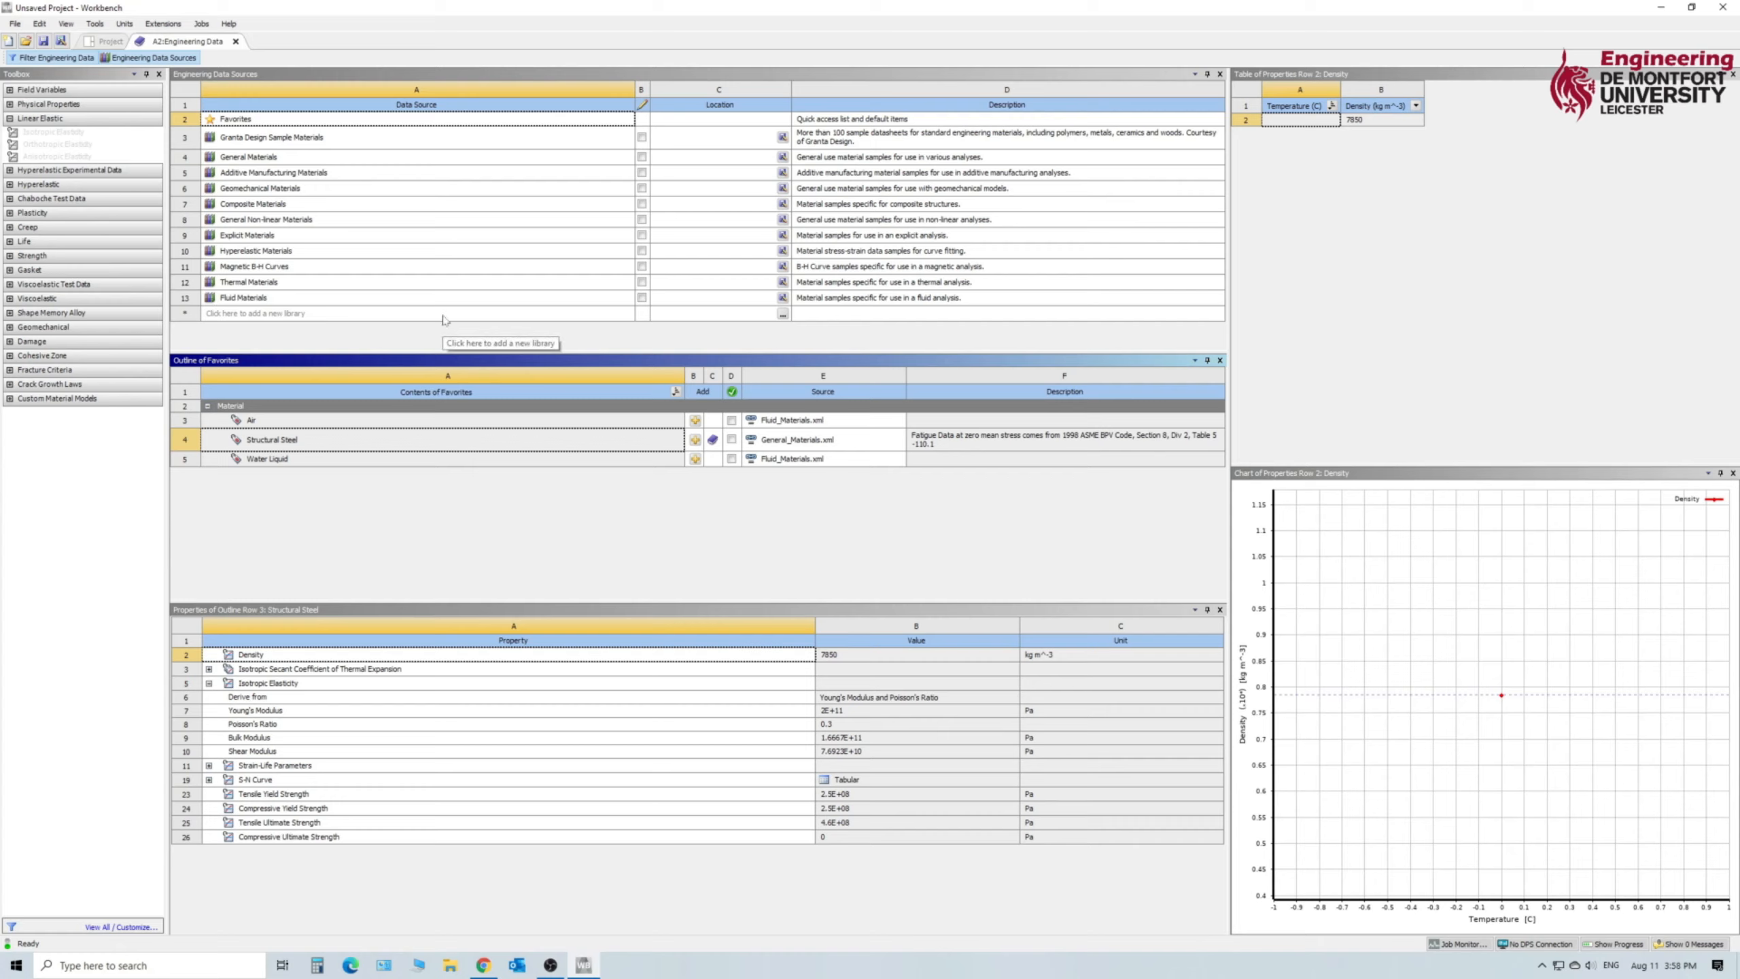
- Add "Aluminum alloy, wrought" from the Granta Design Sample Materials to the engineering data, and close the data sources view
left_click(299, 141)
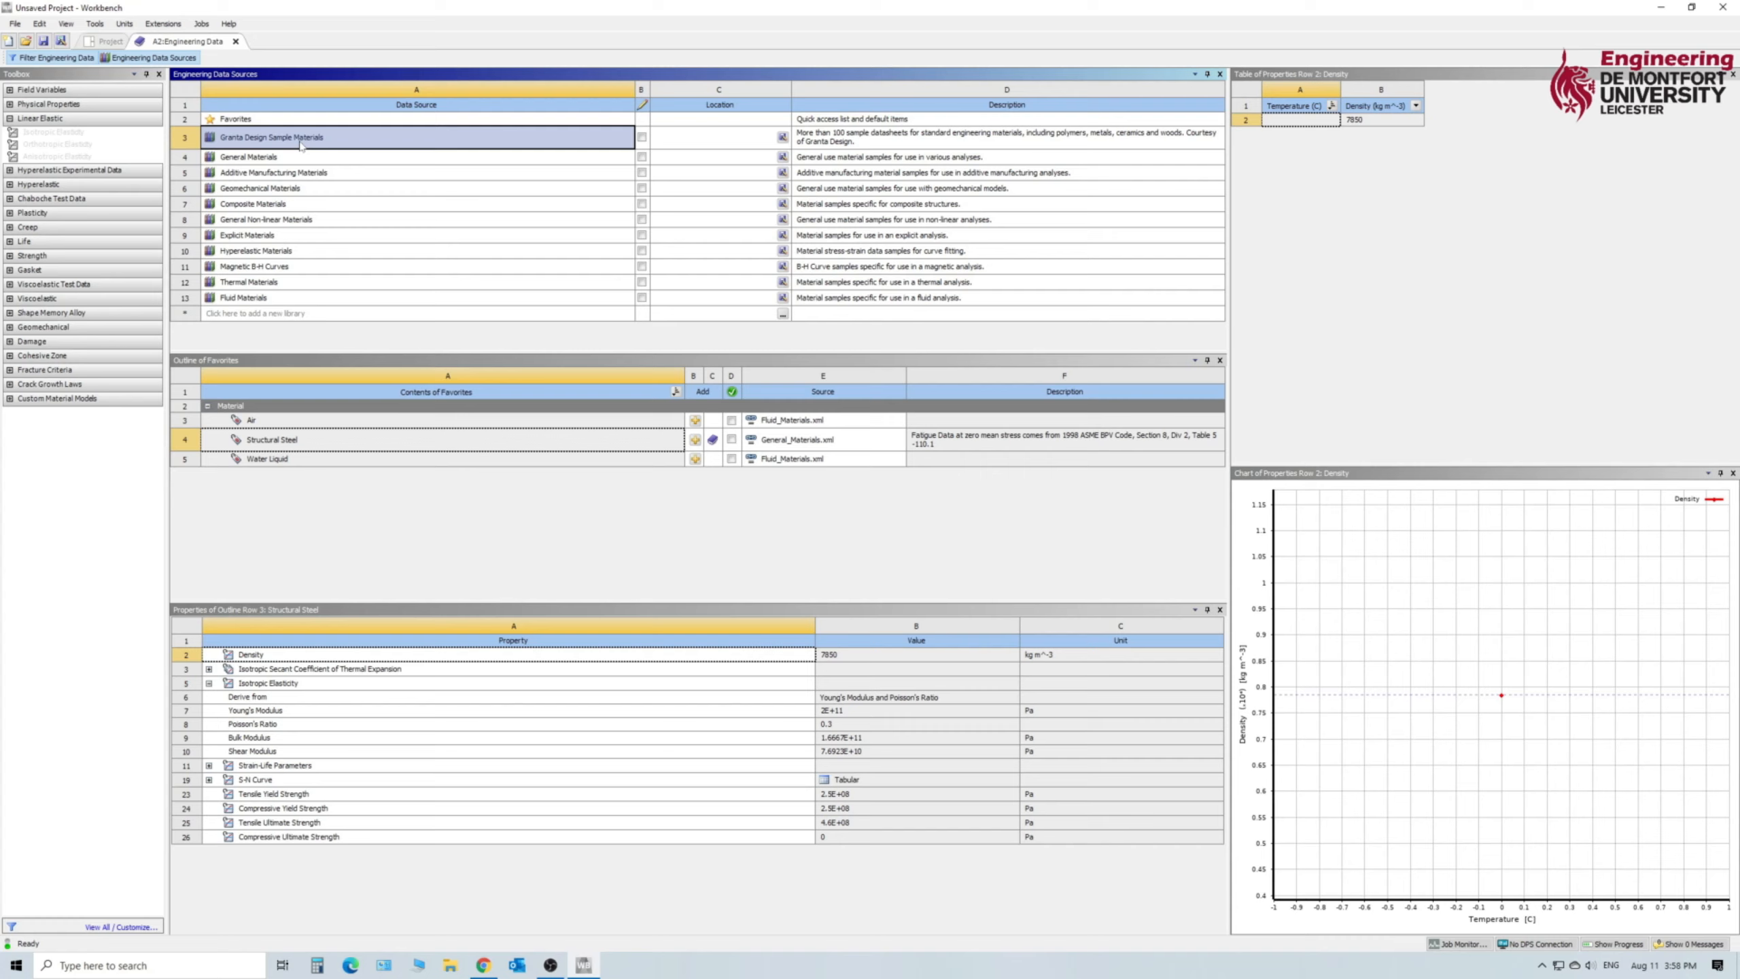
double_click(301, 140)
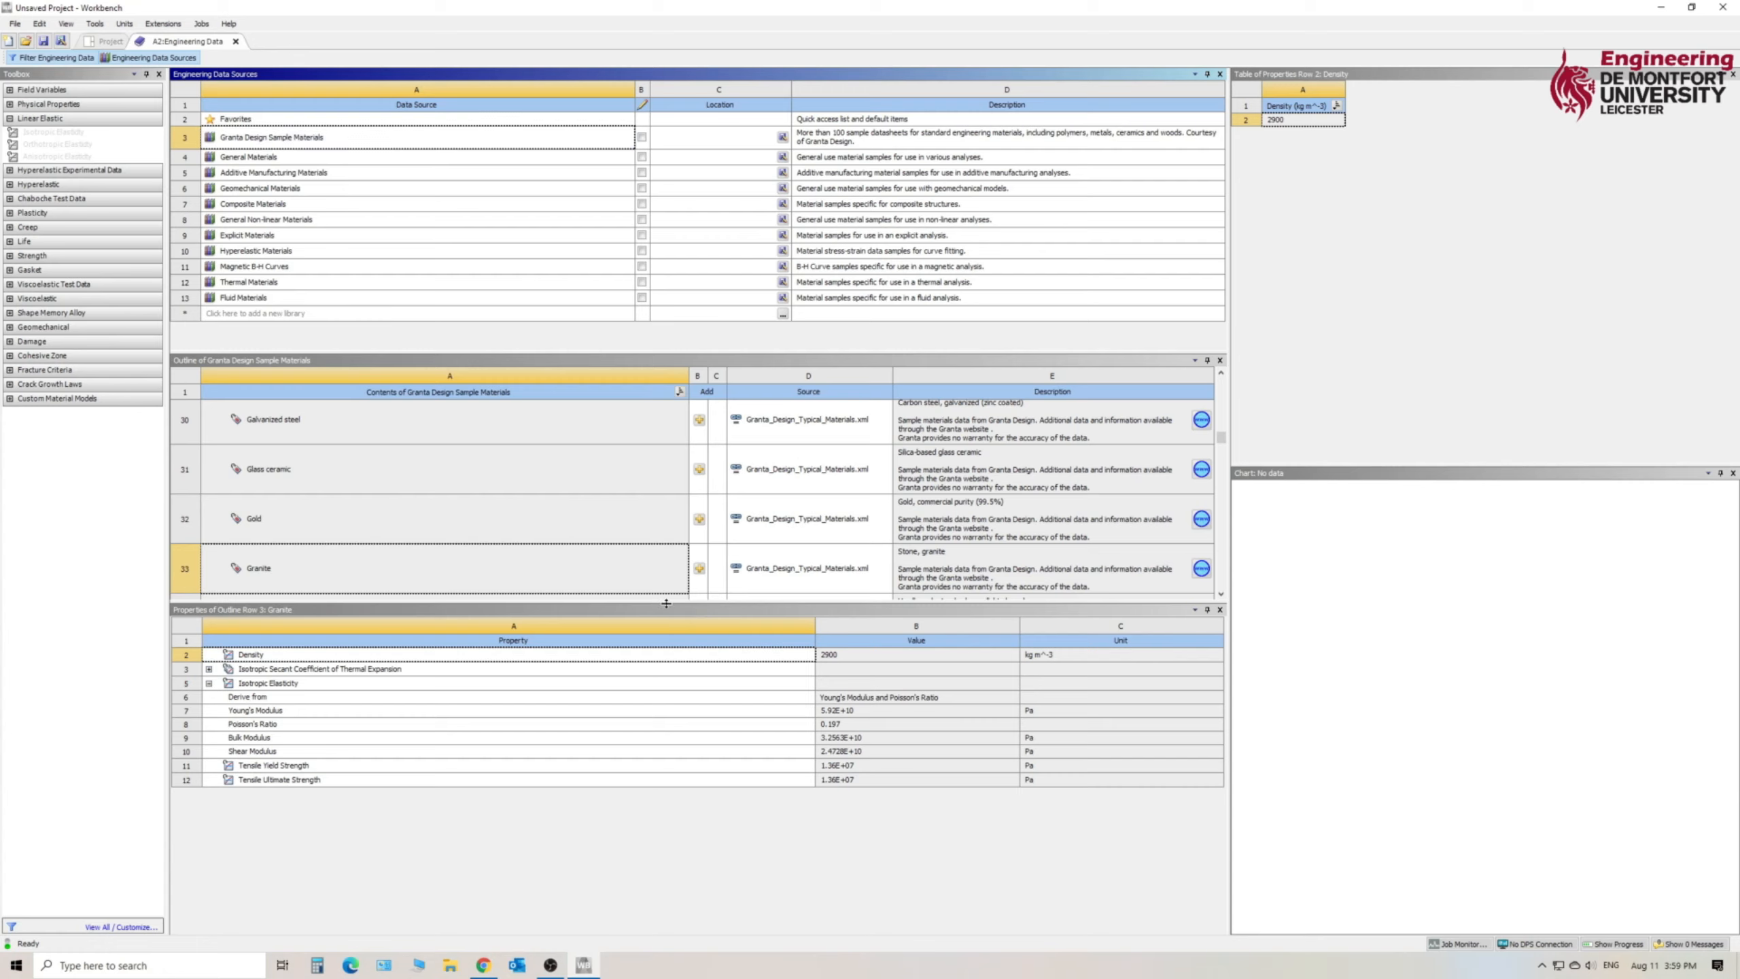
left_click_drag(668, 602, 669, 703)
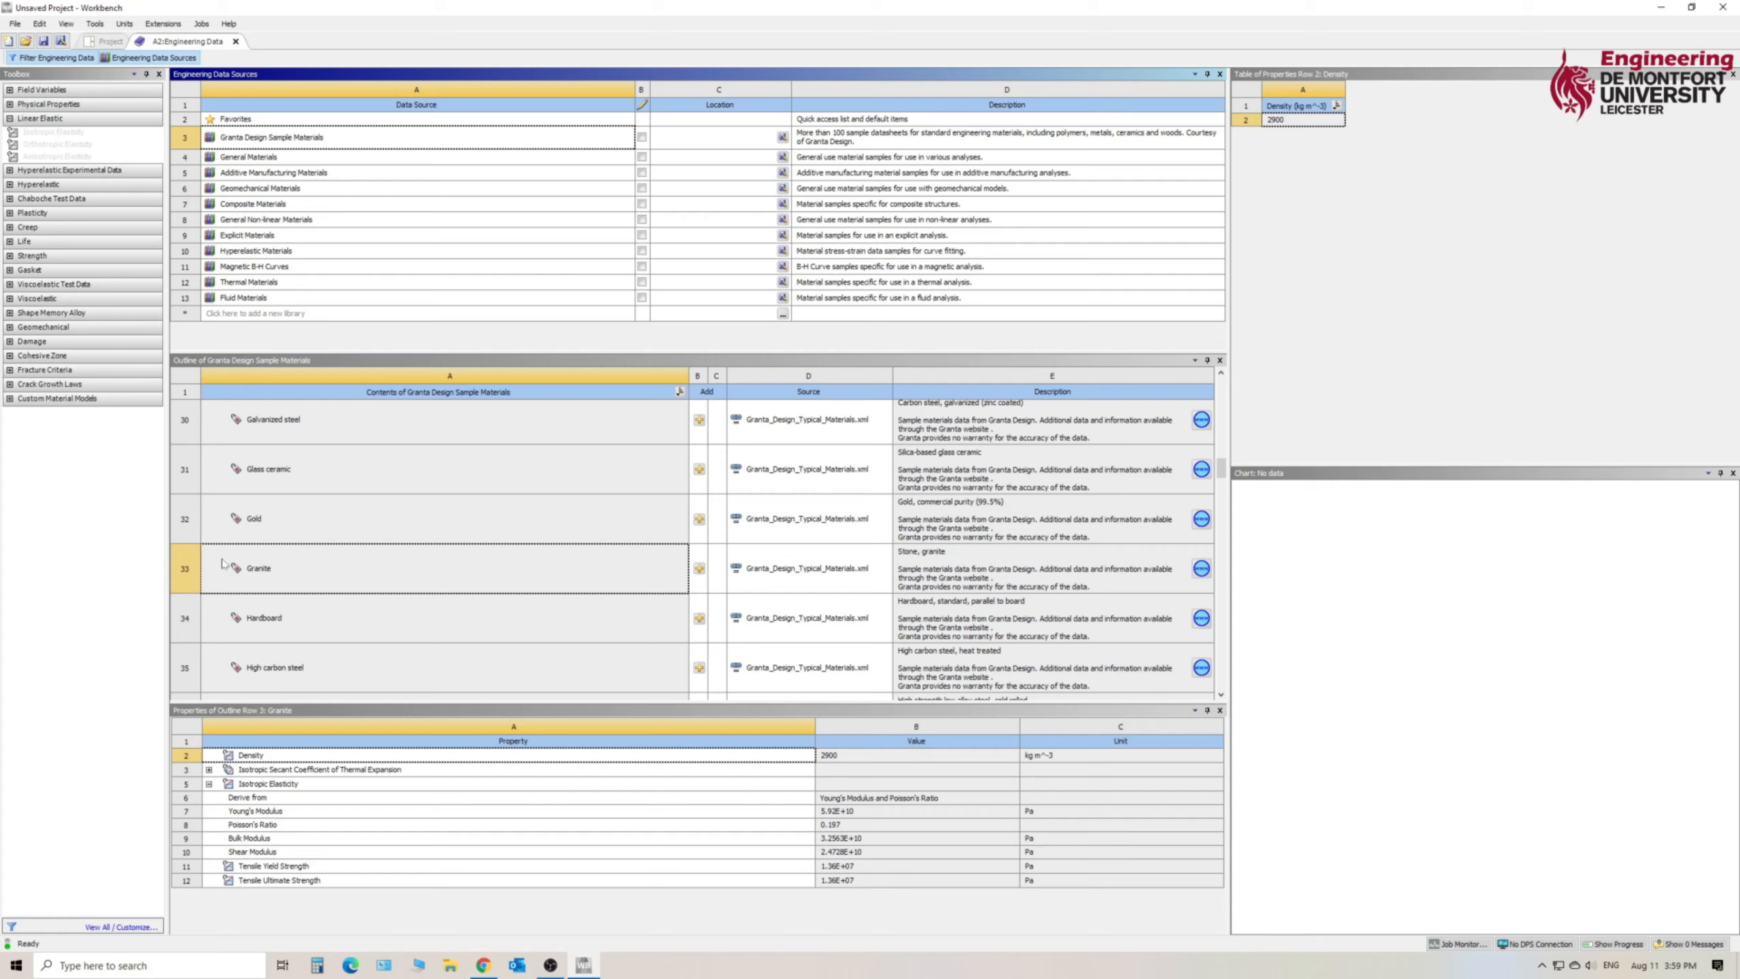
left_click_drag(1222, 471, 1223, 436)
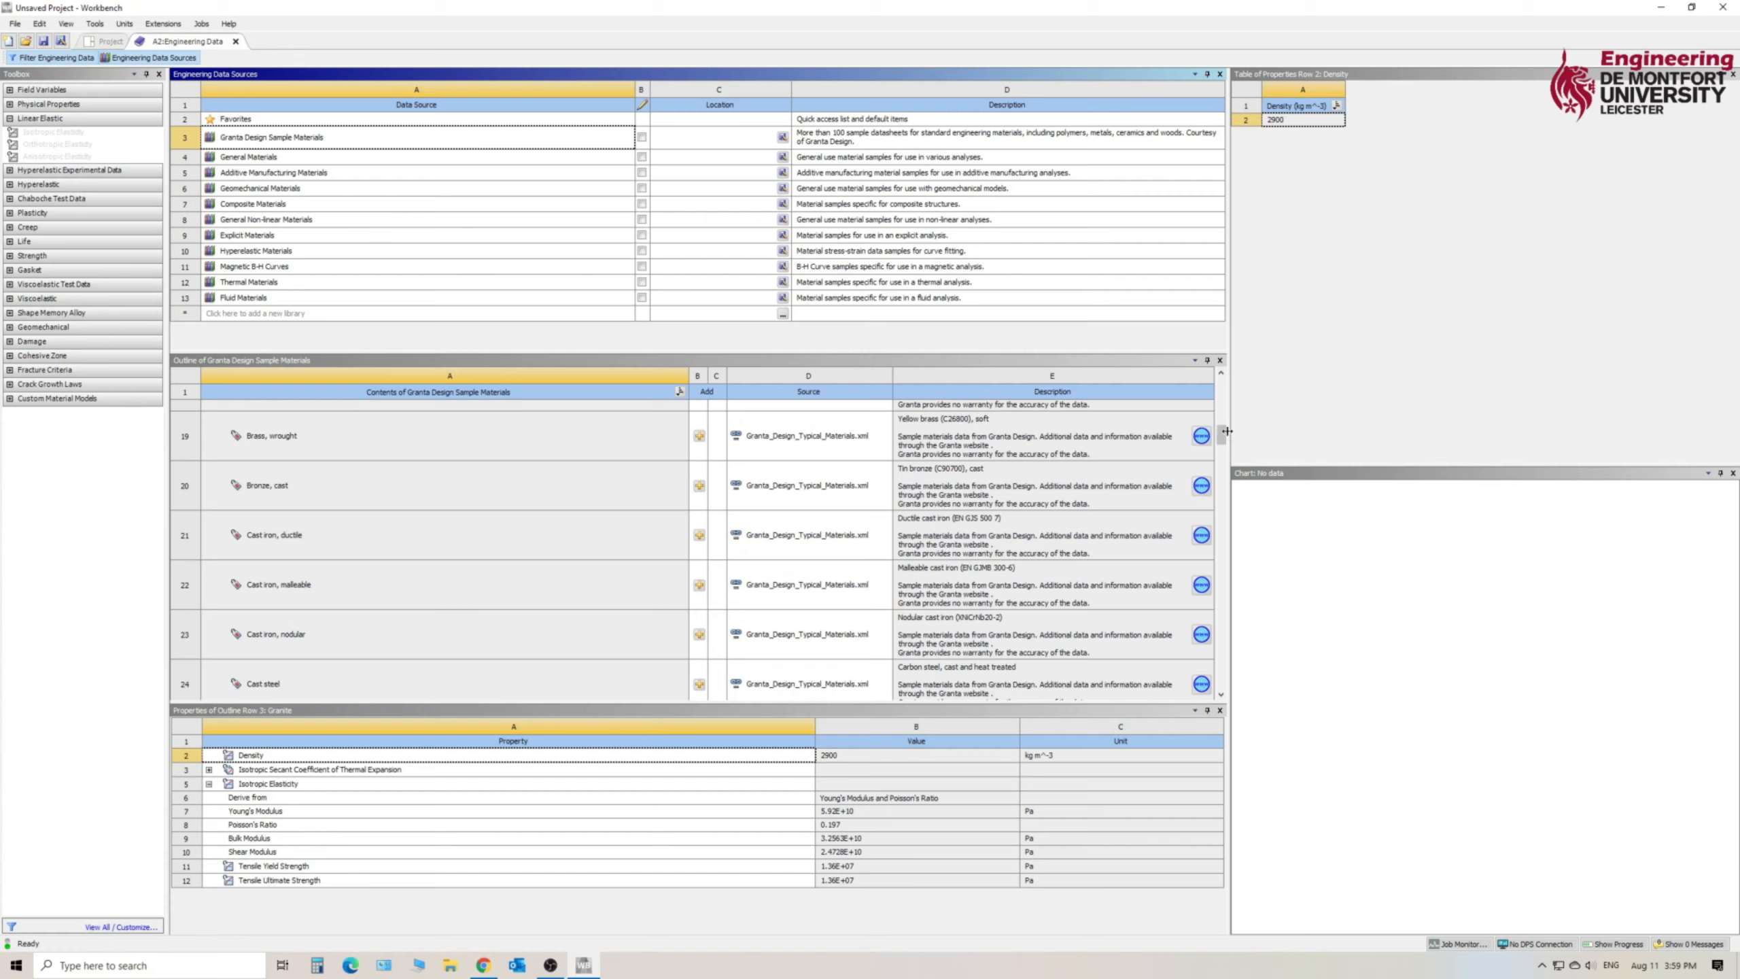
left_click_drag(1222, 435, 1226, 397)
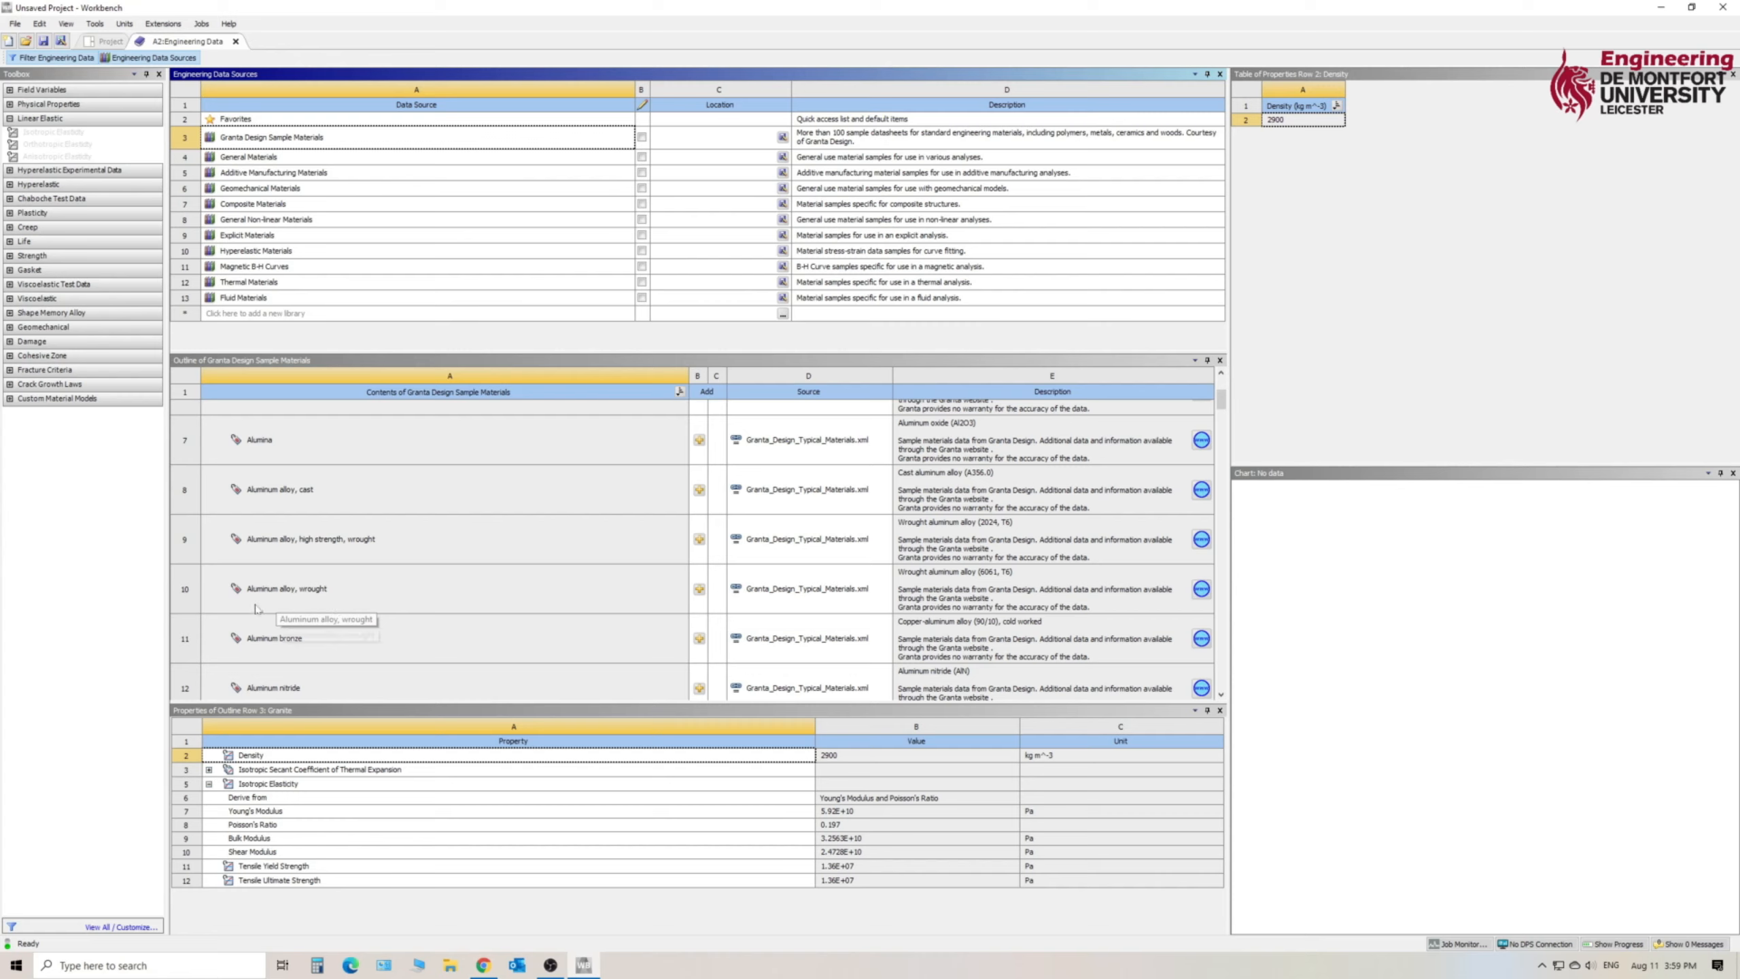
left_click(322, 579)
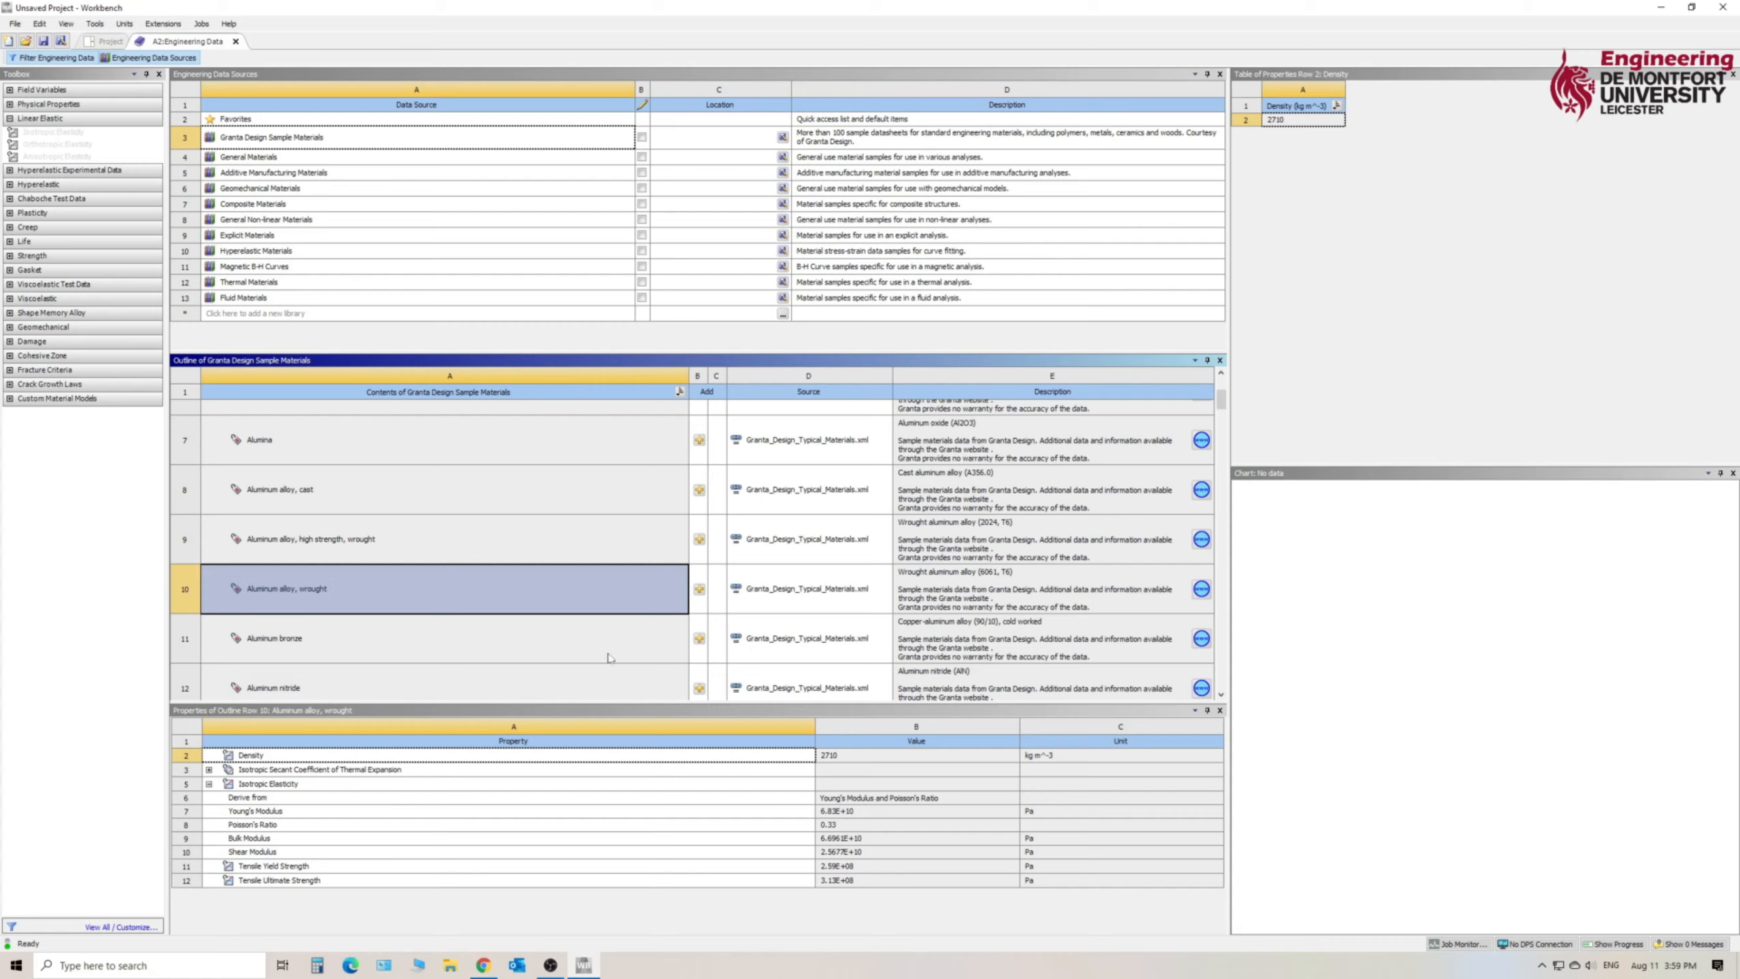
left_click(699, 589)
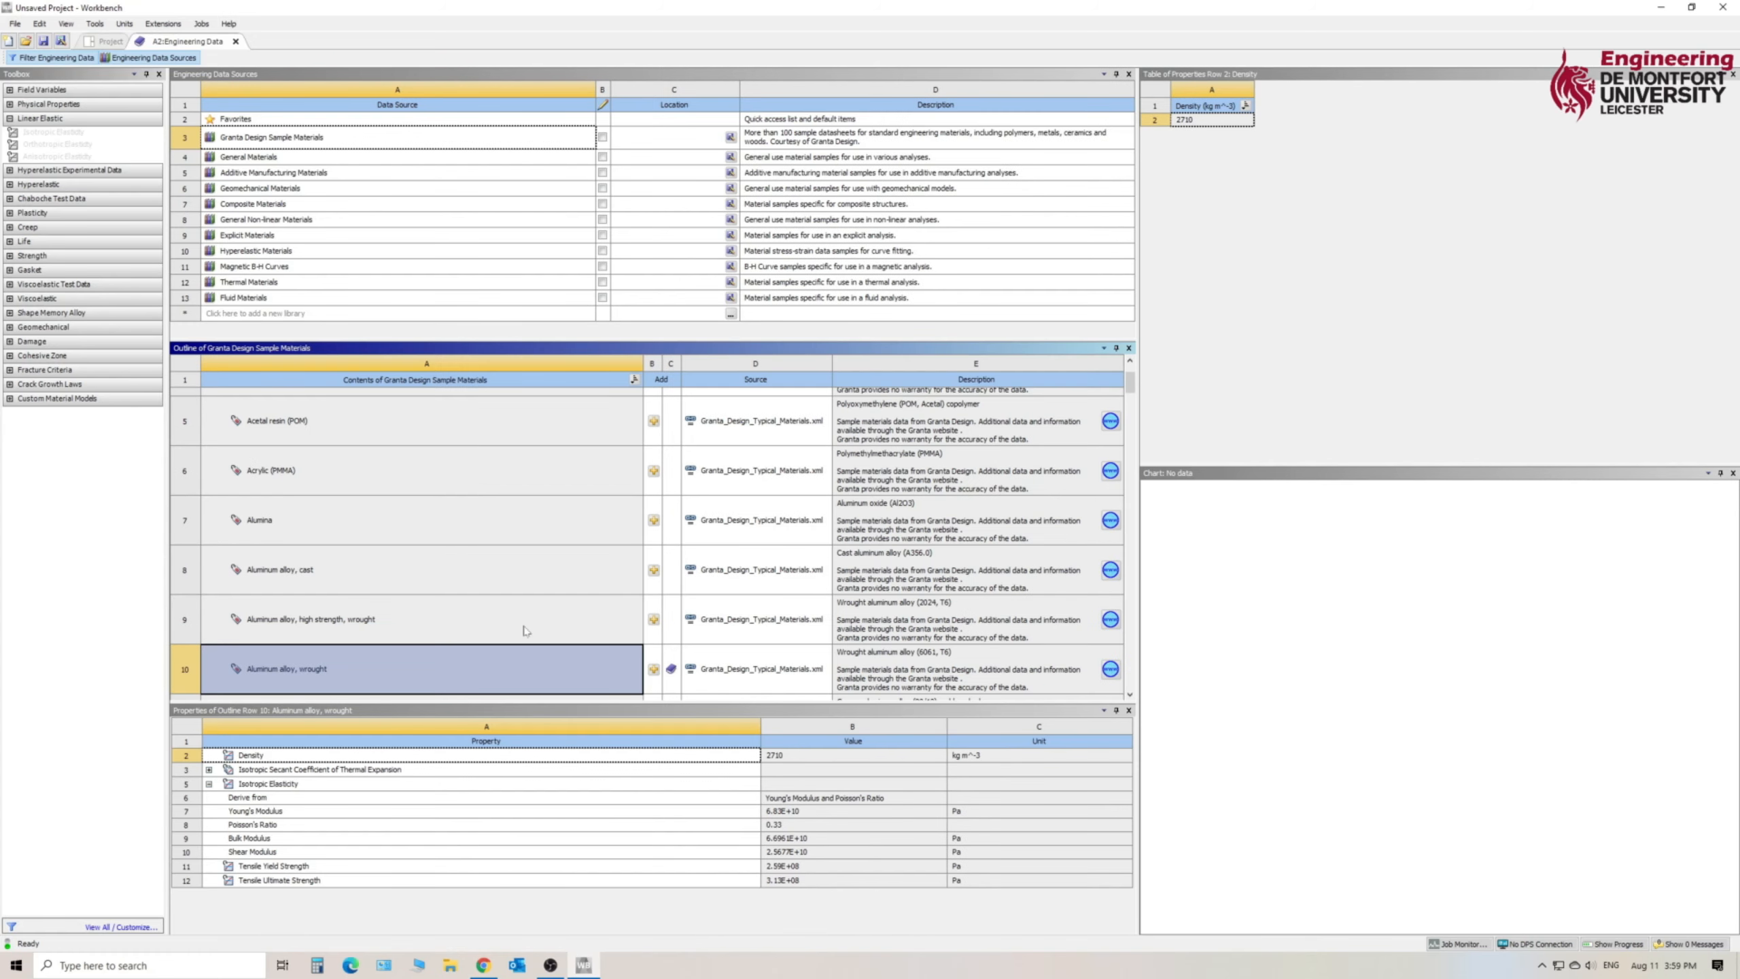
left_click(173, 57)
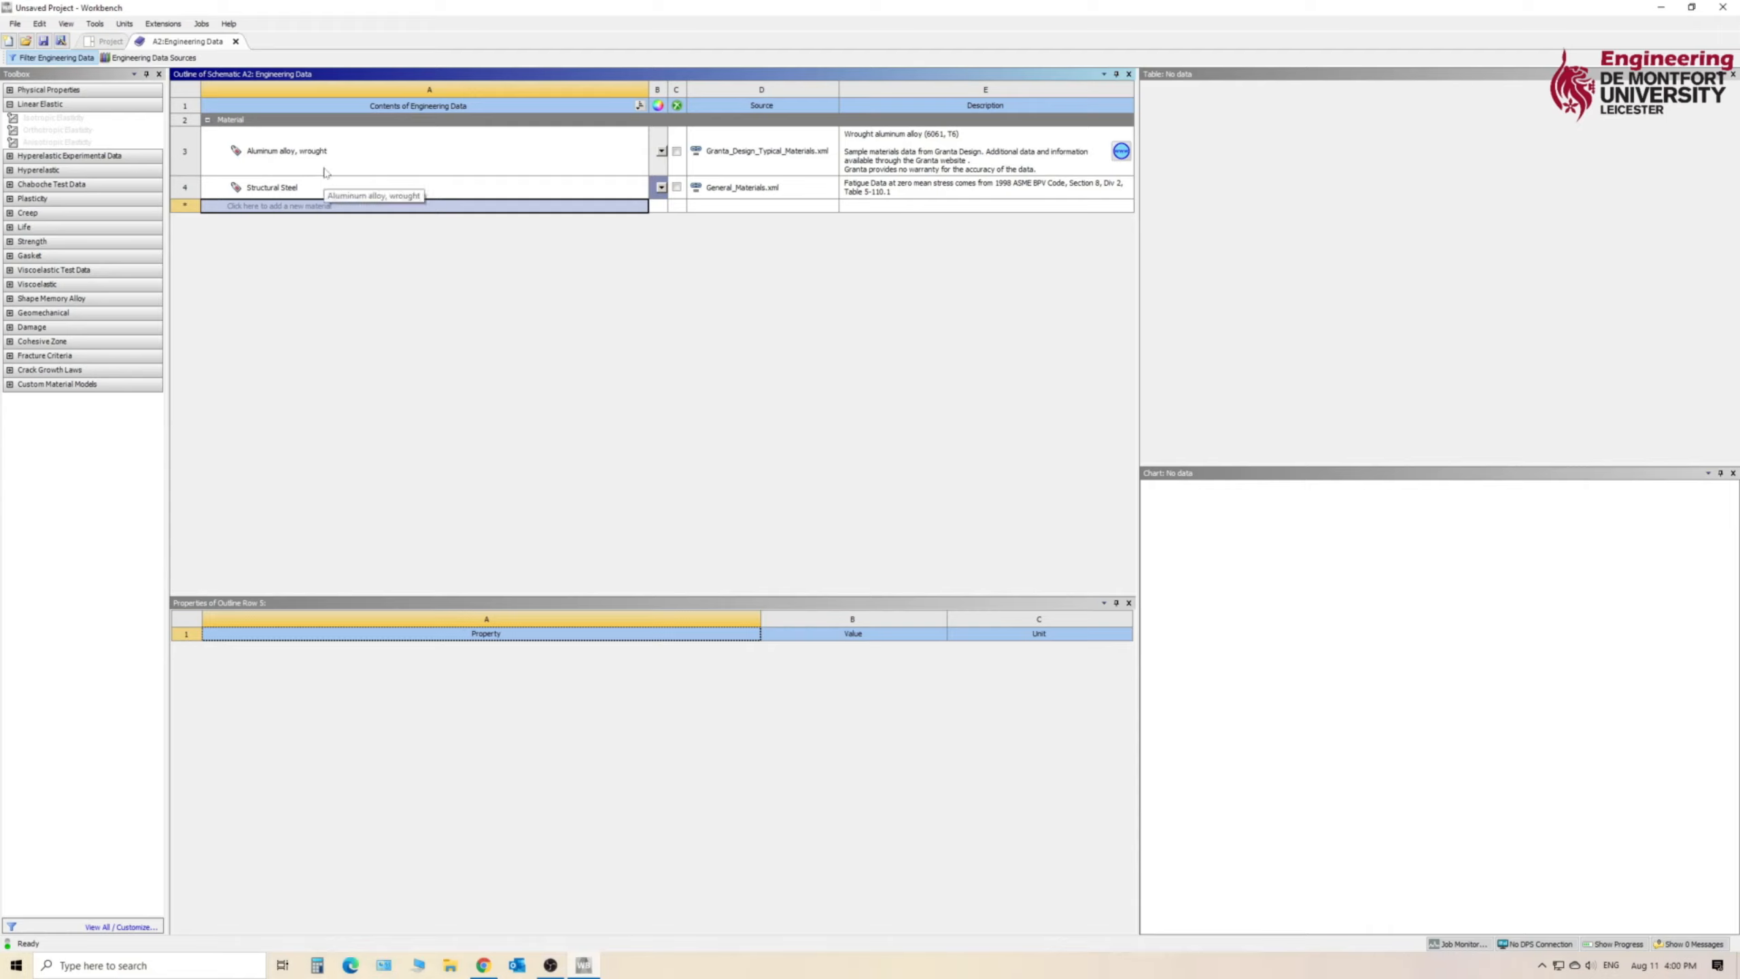
- Return to the project schematic, open the Model cell for editing in Mechanical, and dismiss the Usage Tips window
left_click(108, 42)
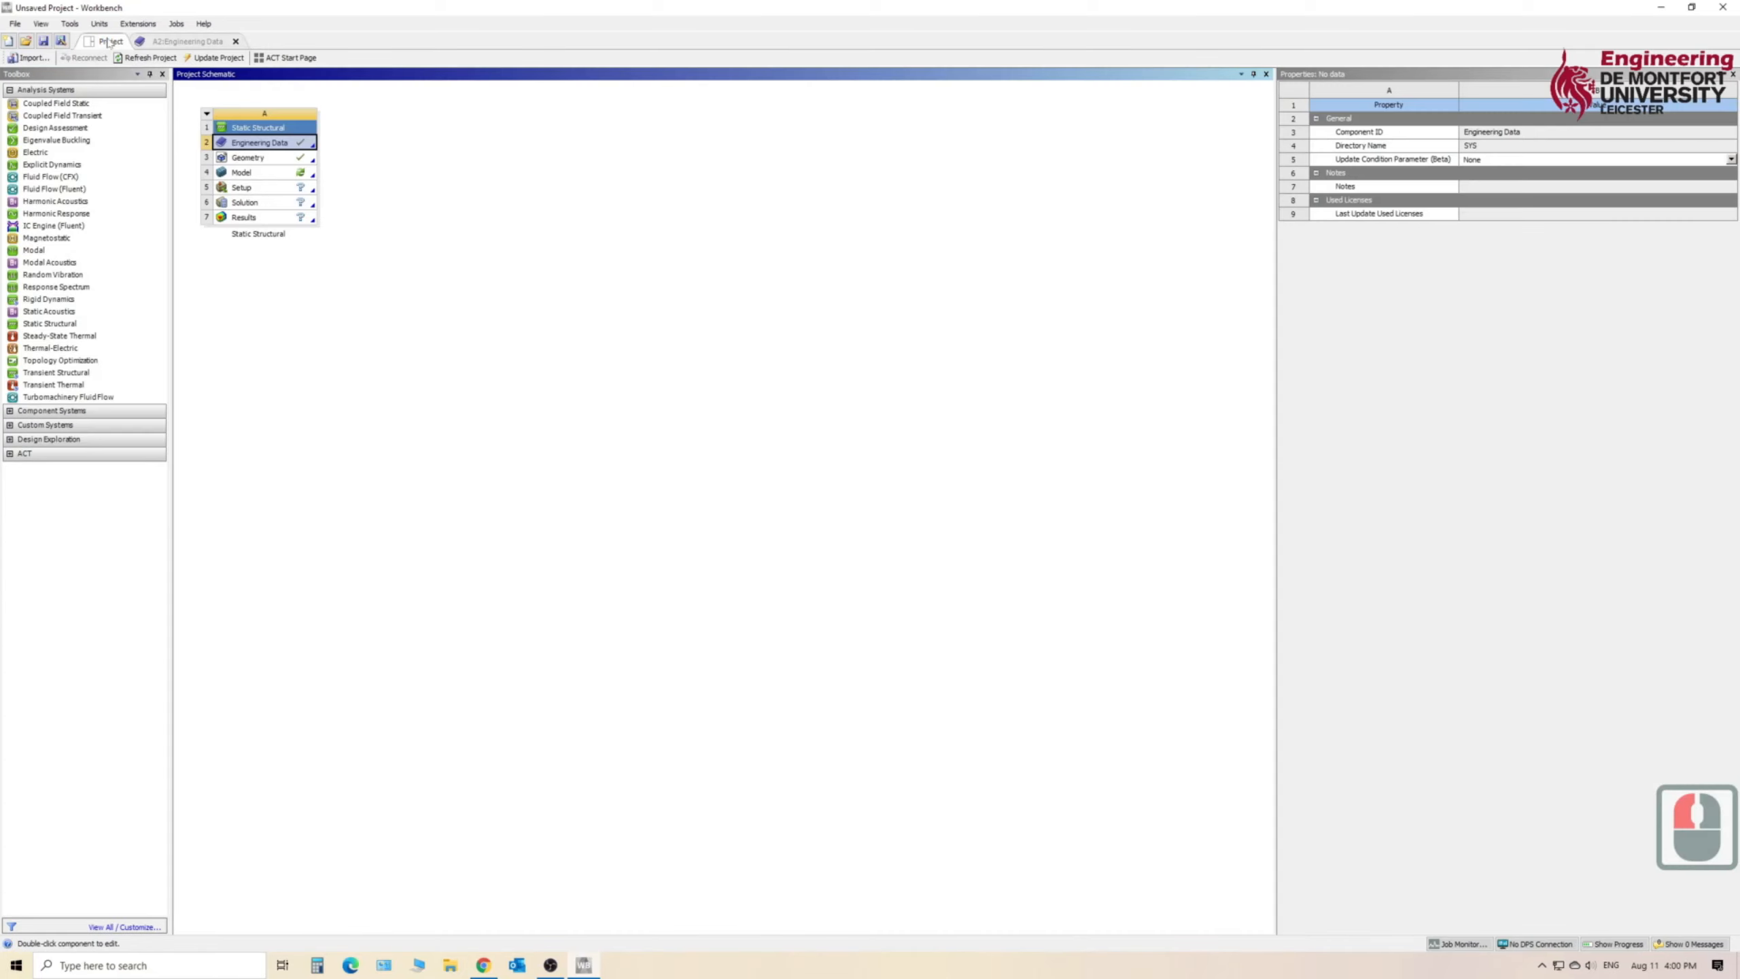
left_click(265, 177)
right_click(266, 176)
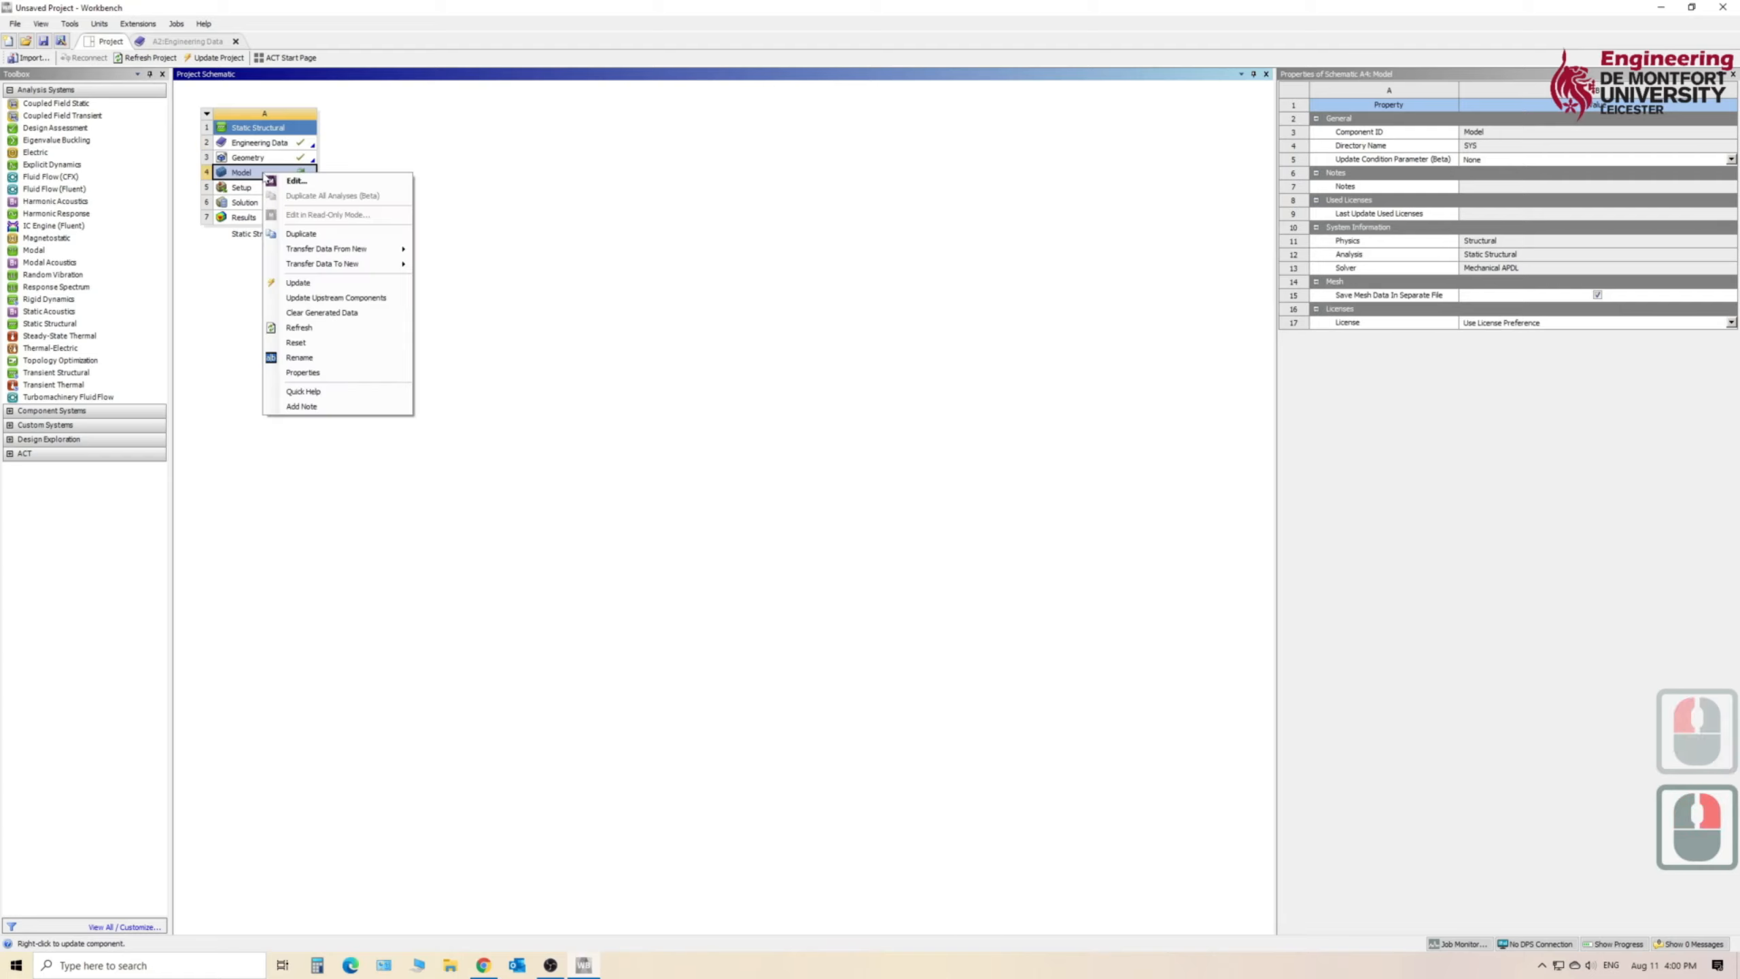
left_click(296, 181)
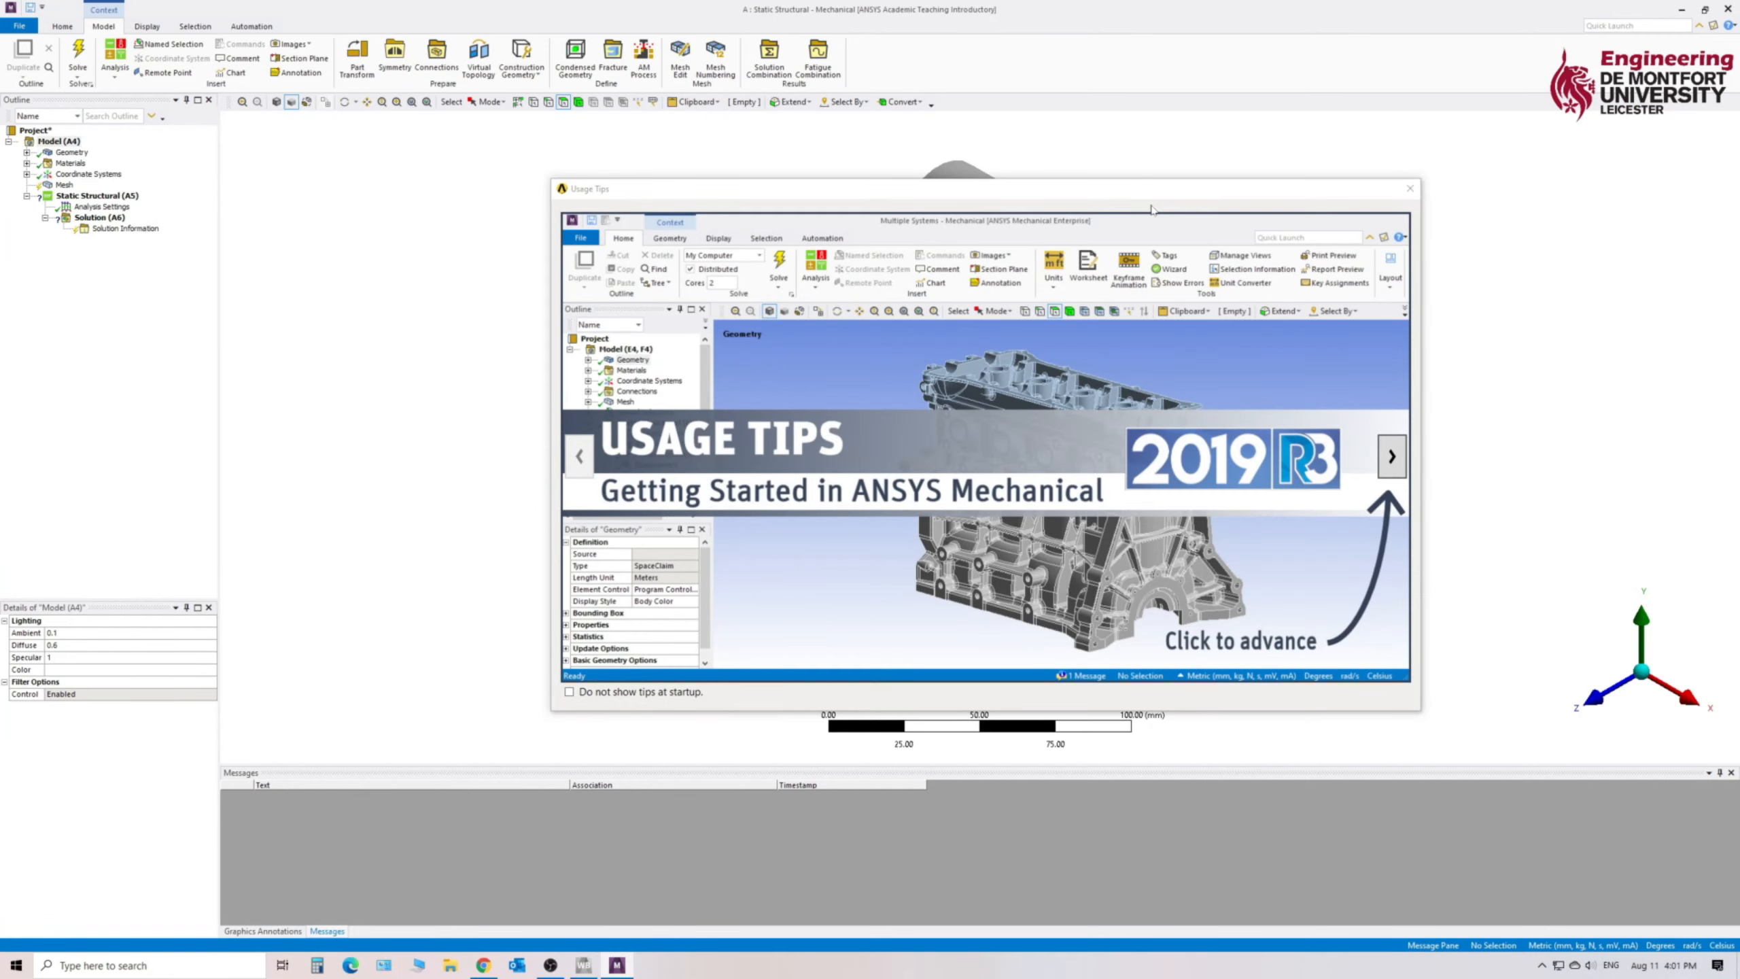
left_click_drag(1180, 194, 1132, 183)
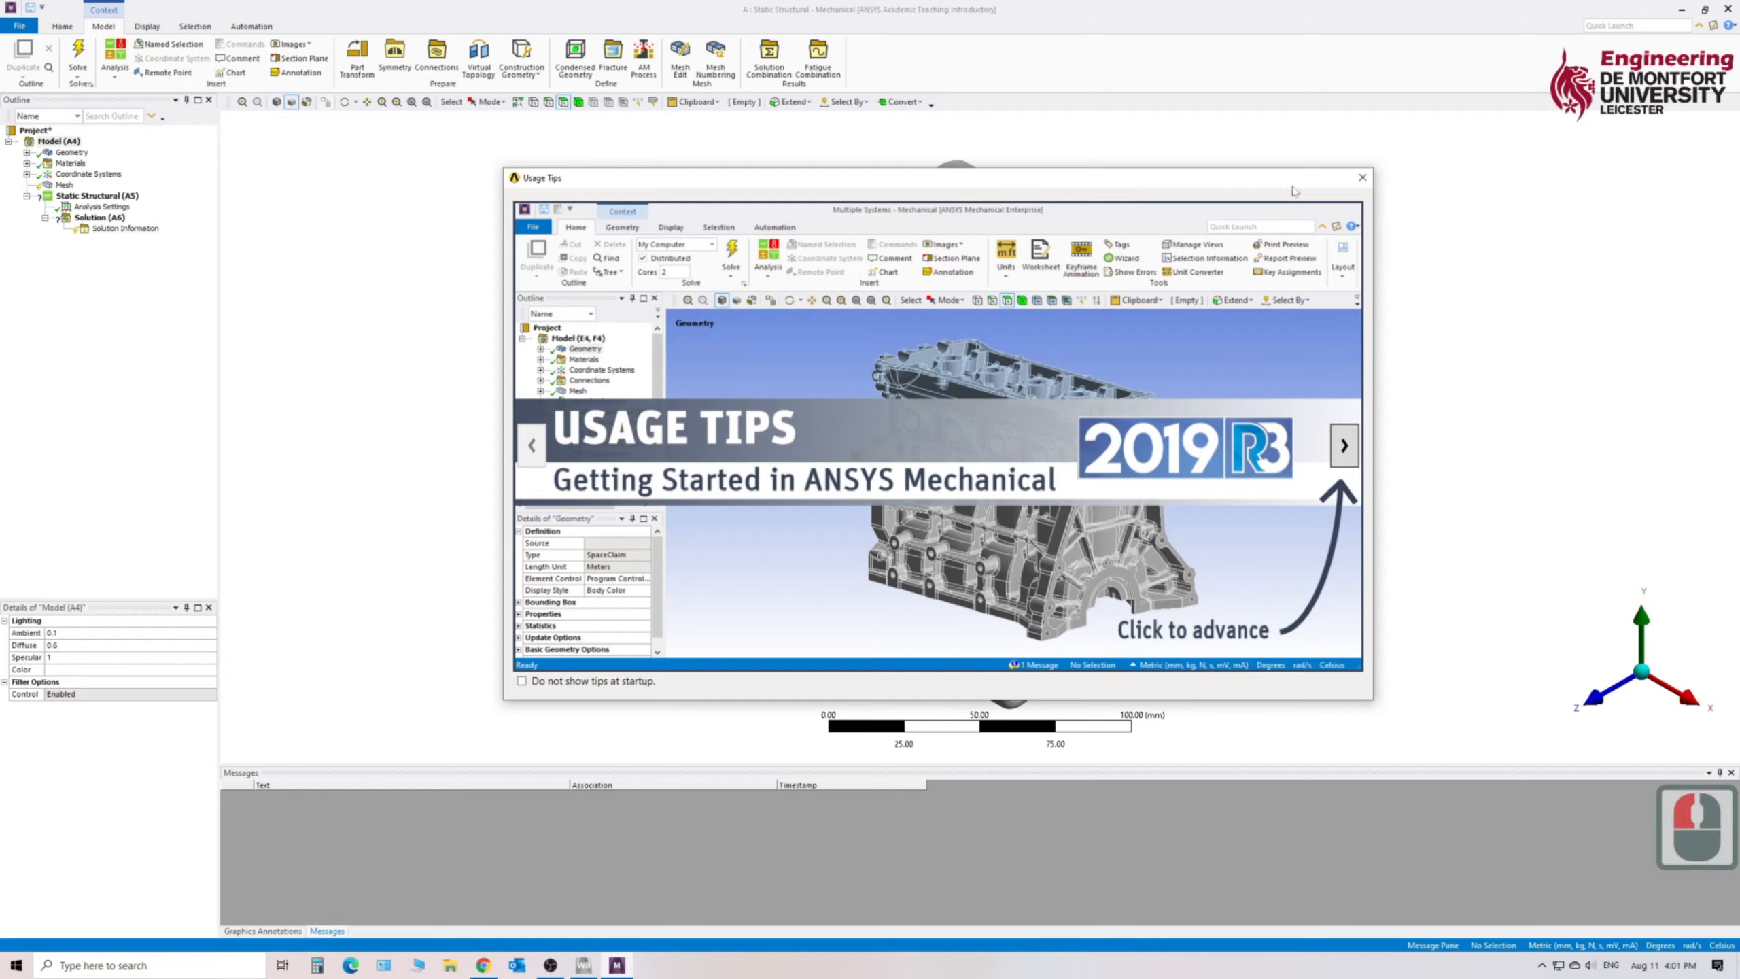
left_click(1364, 178)
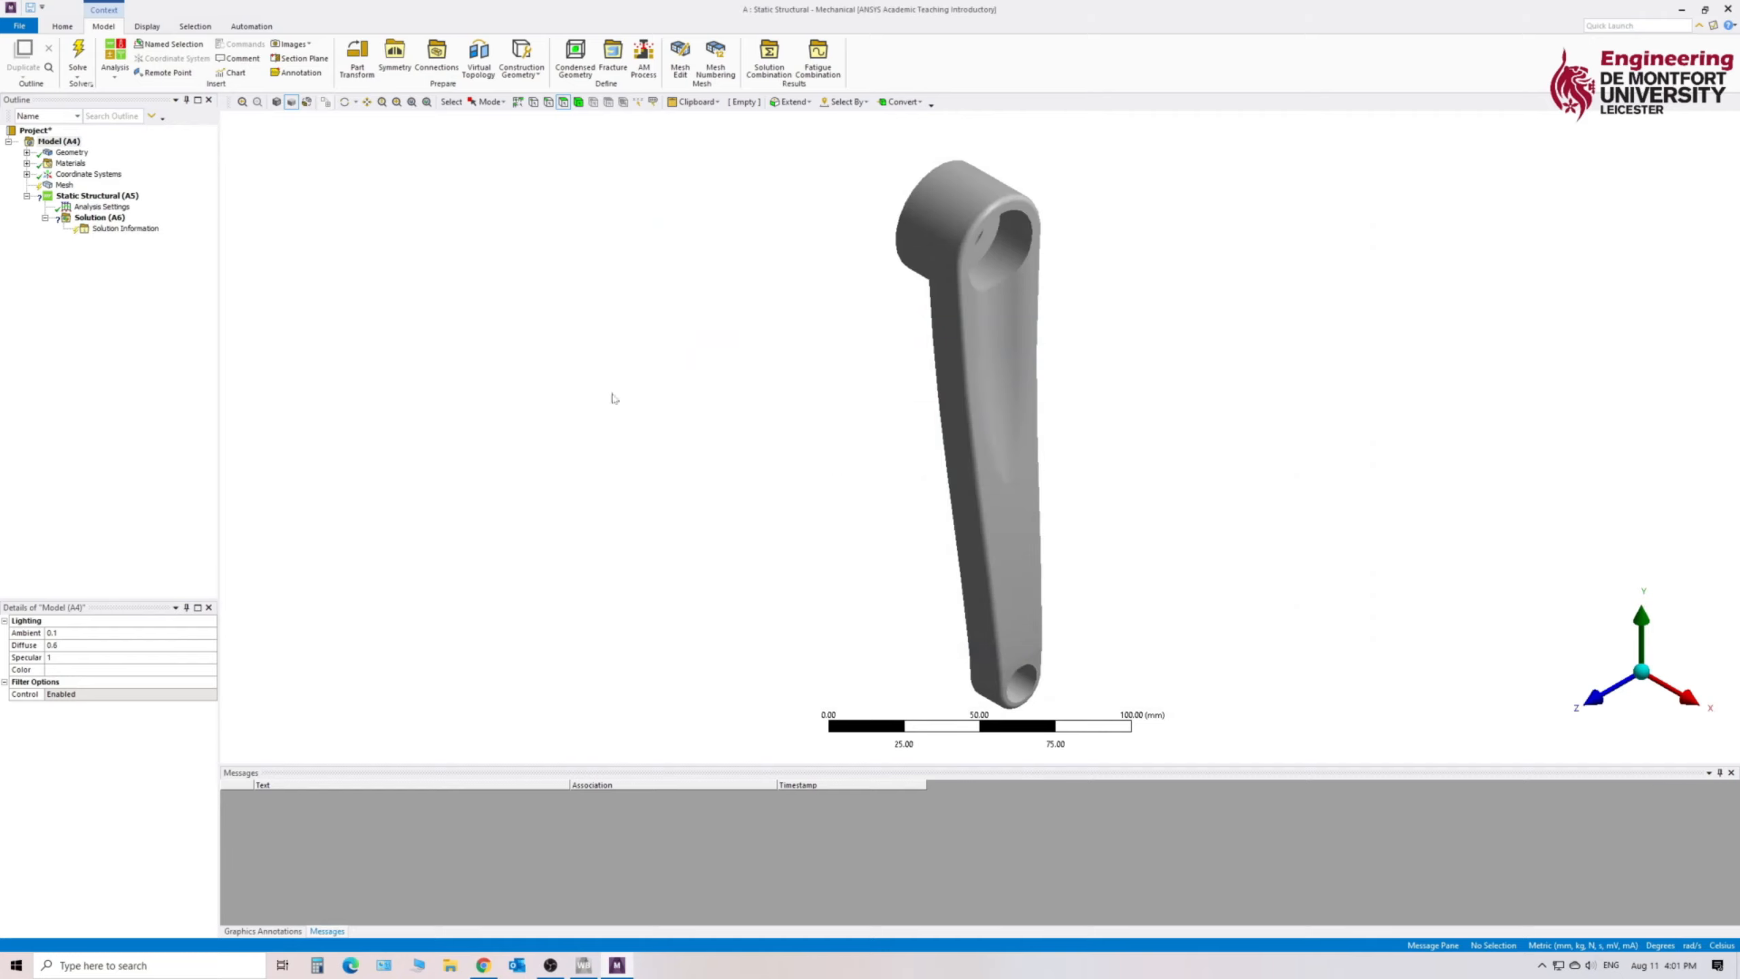
middle_click_drag(827, 524, 796, 439)
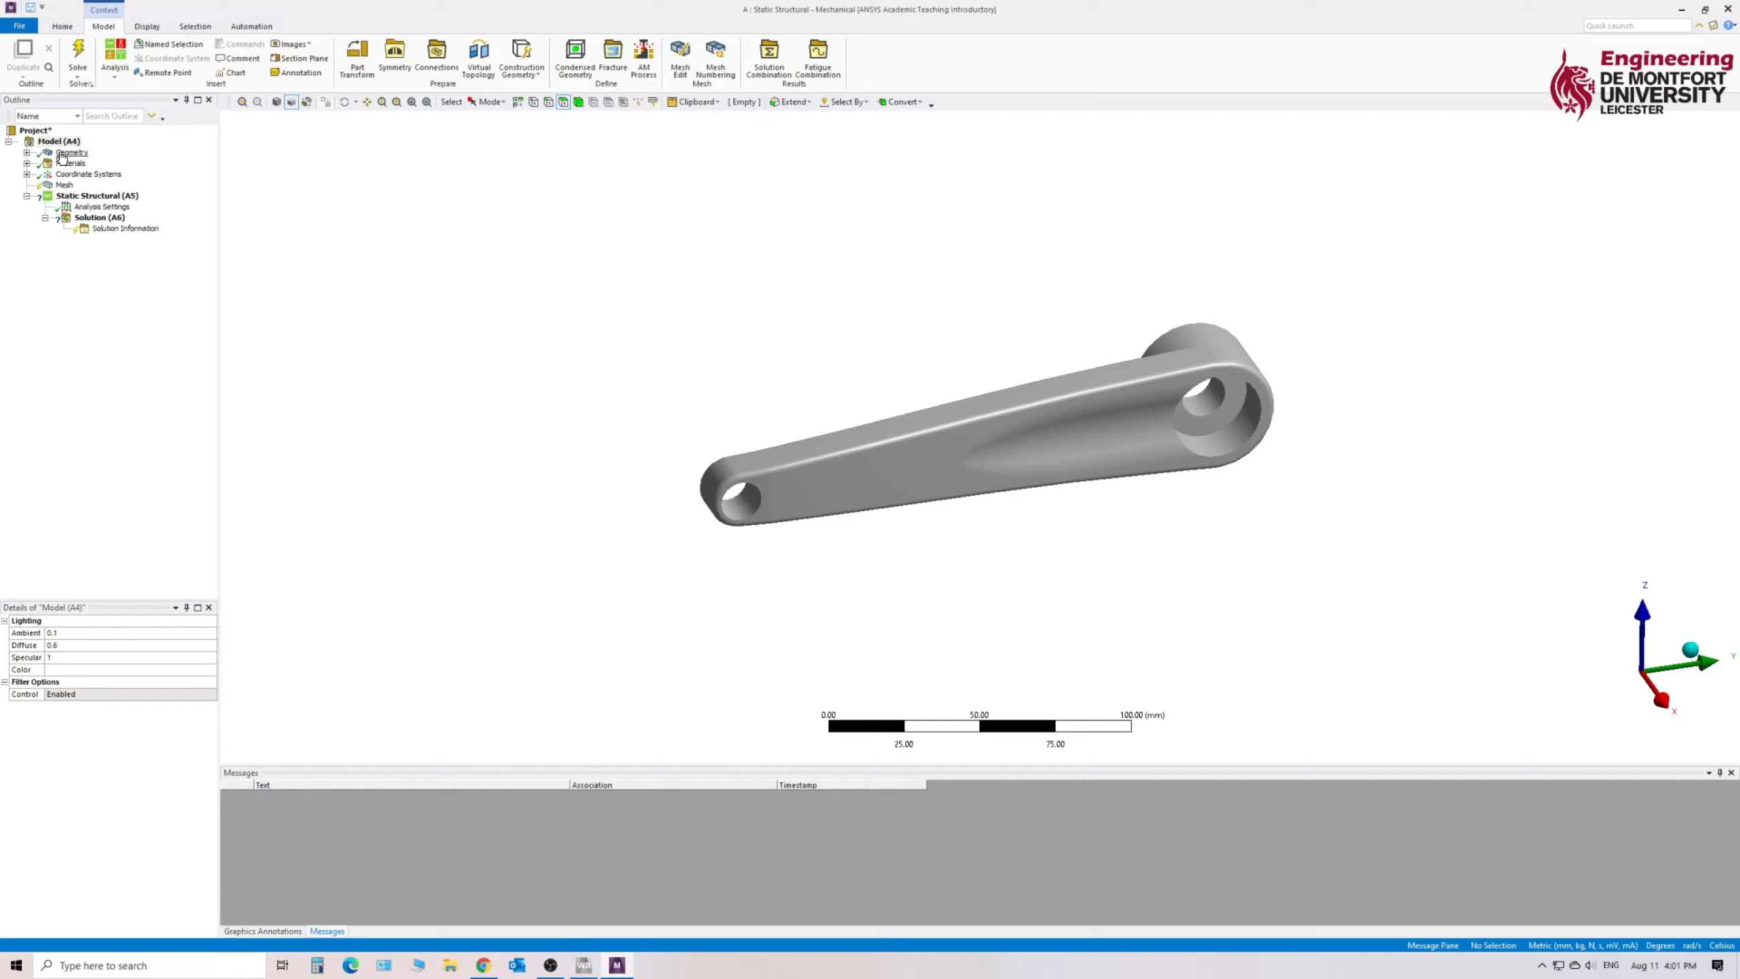
- Assign the "Aluminum alloy, wrought" material to the 1109_FEA part under Geometry
left_click(71, 152)
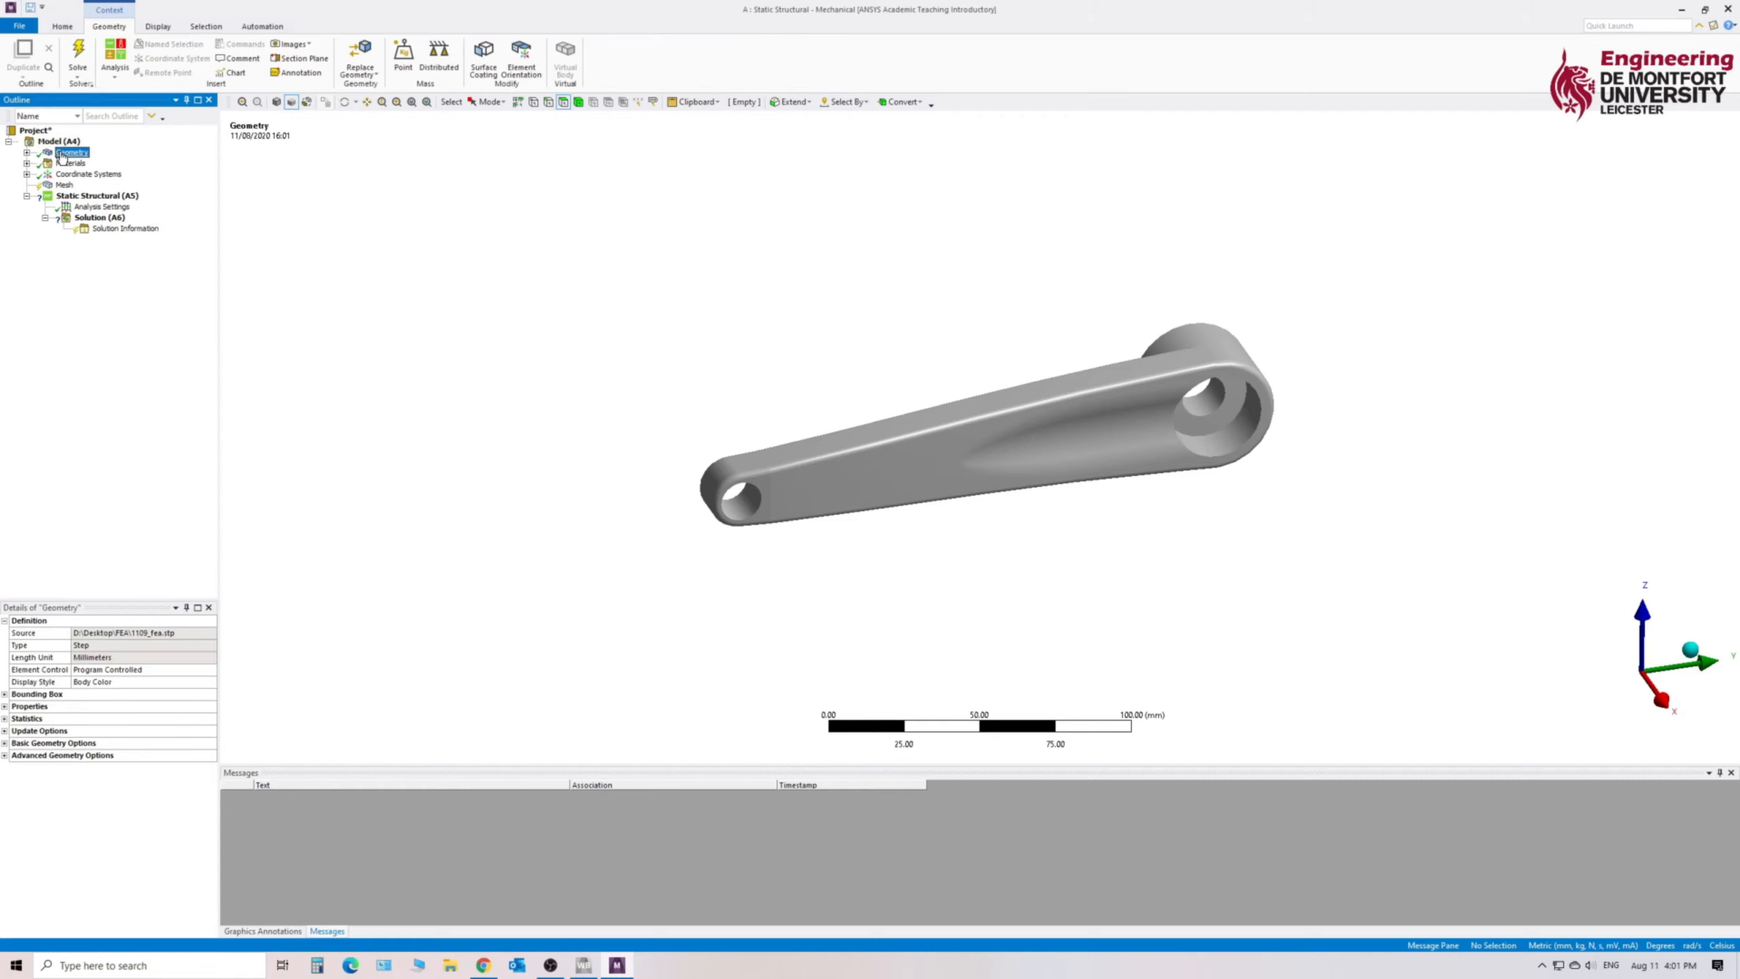
left_click(25, 153)
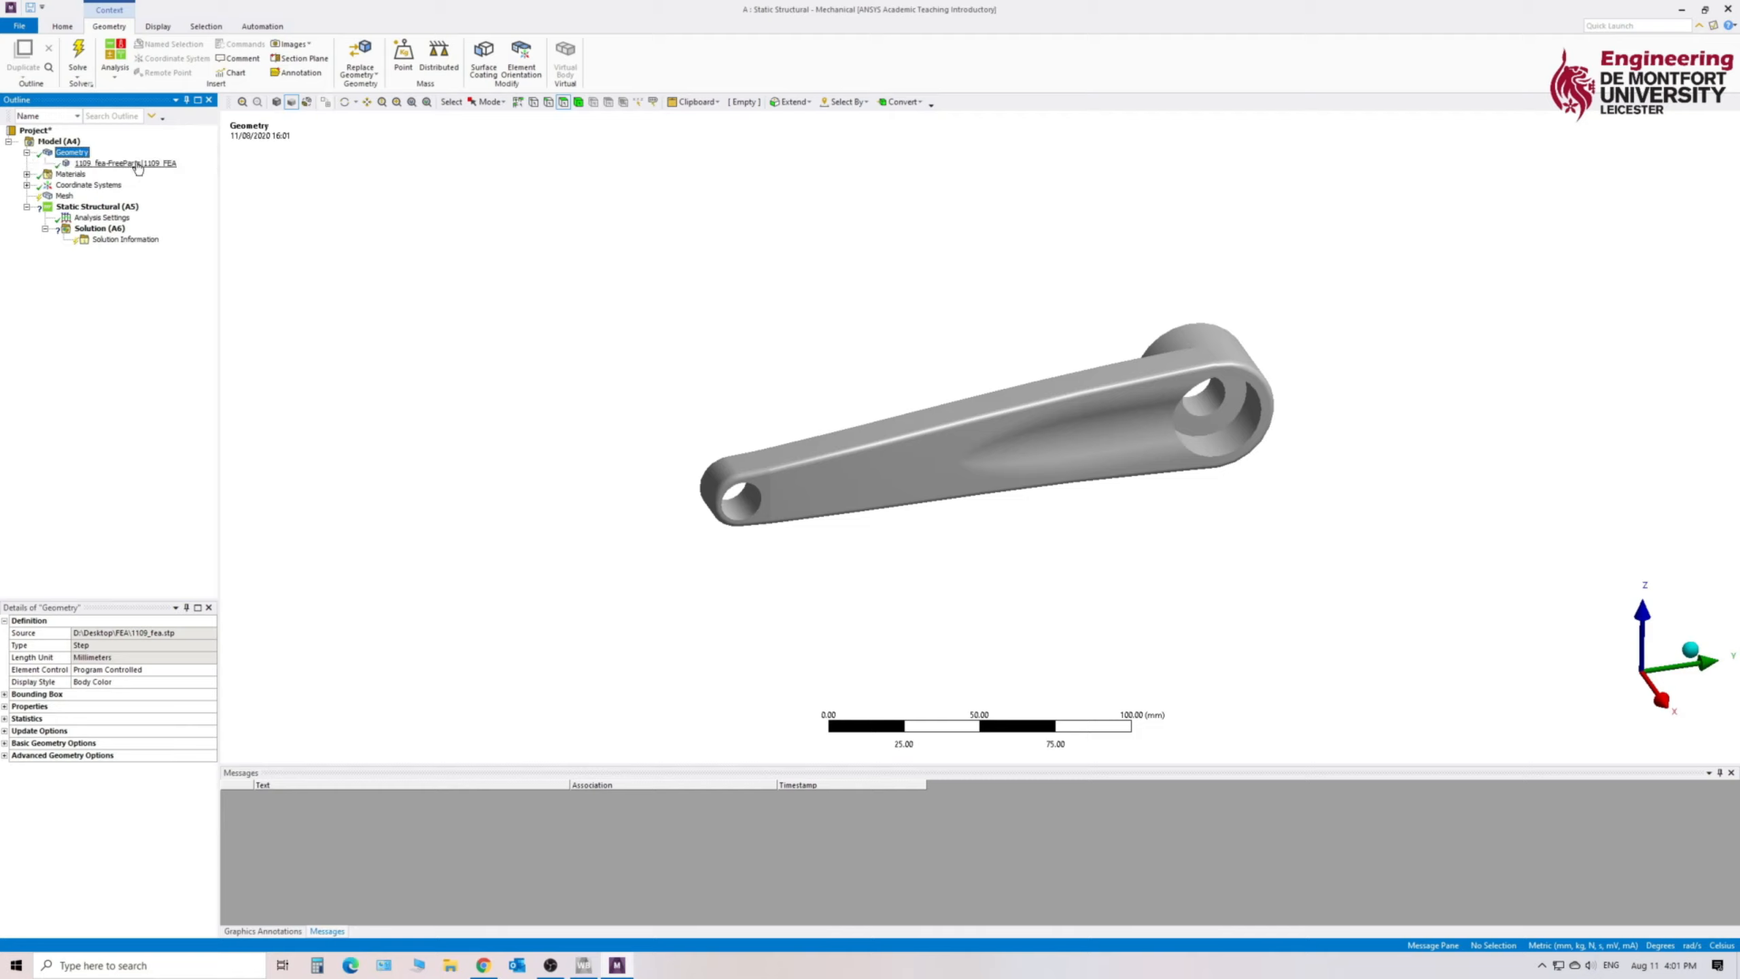
left_click(141, 165)
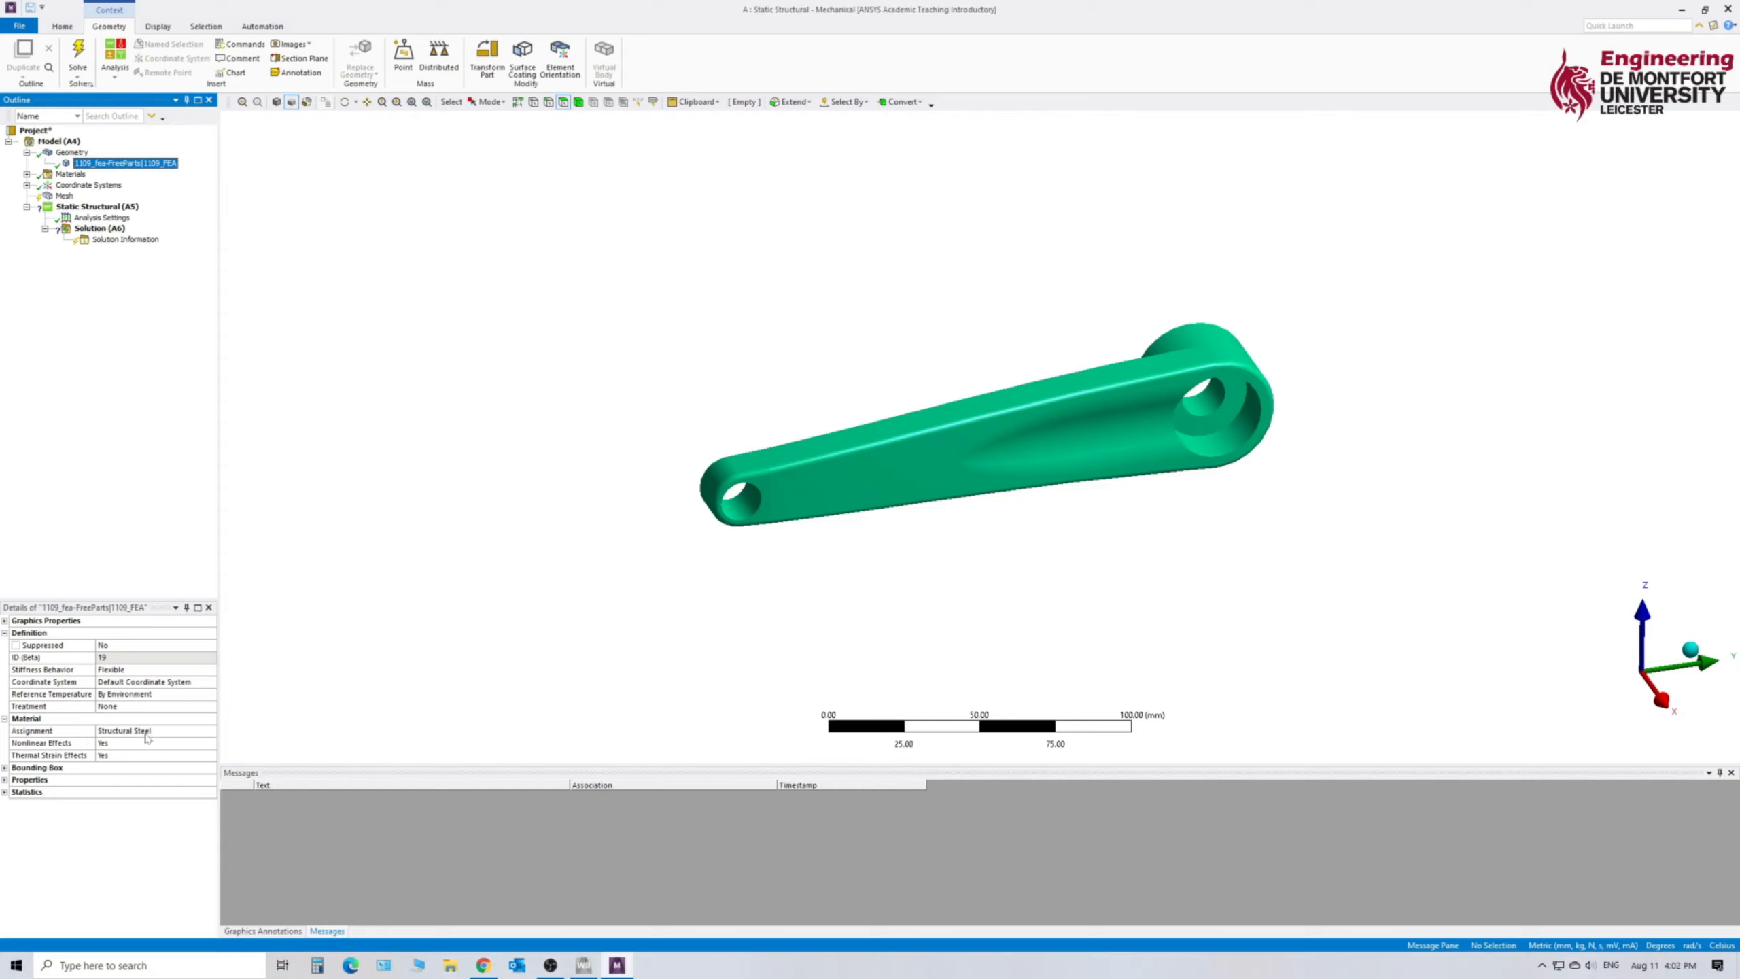
left_click(146, 734)
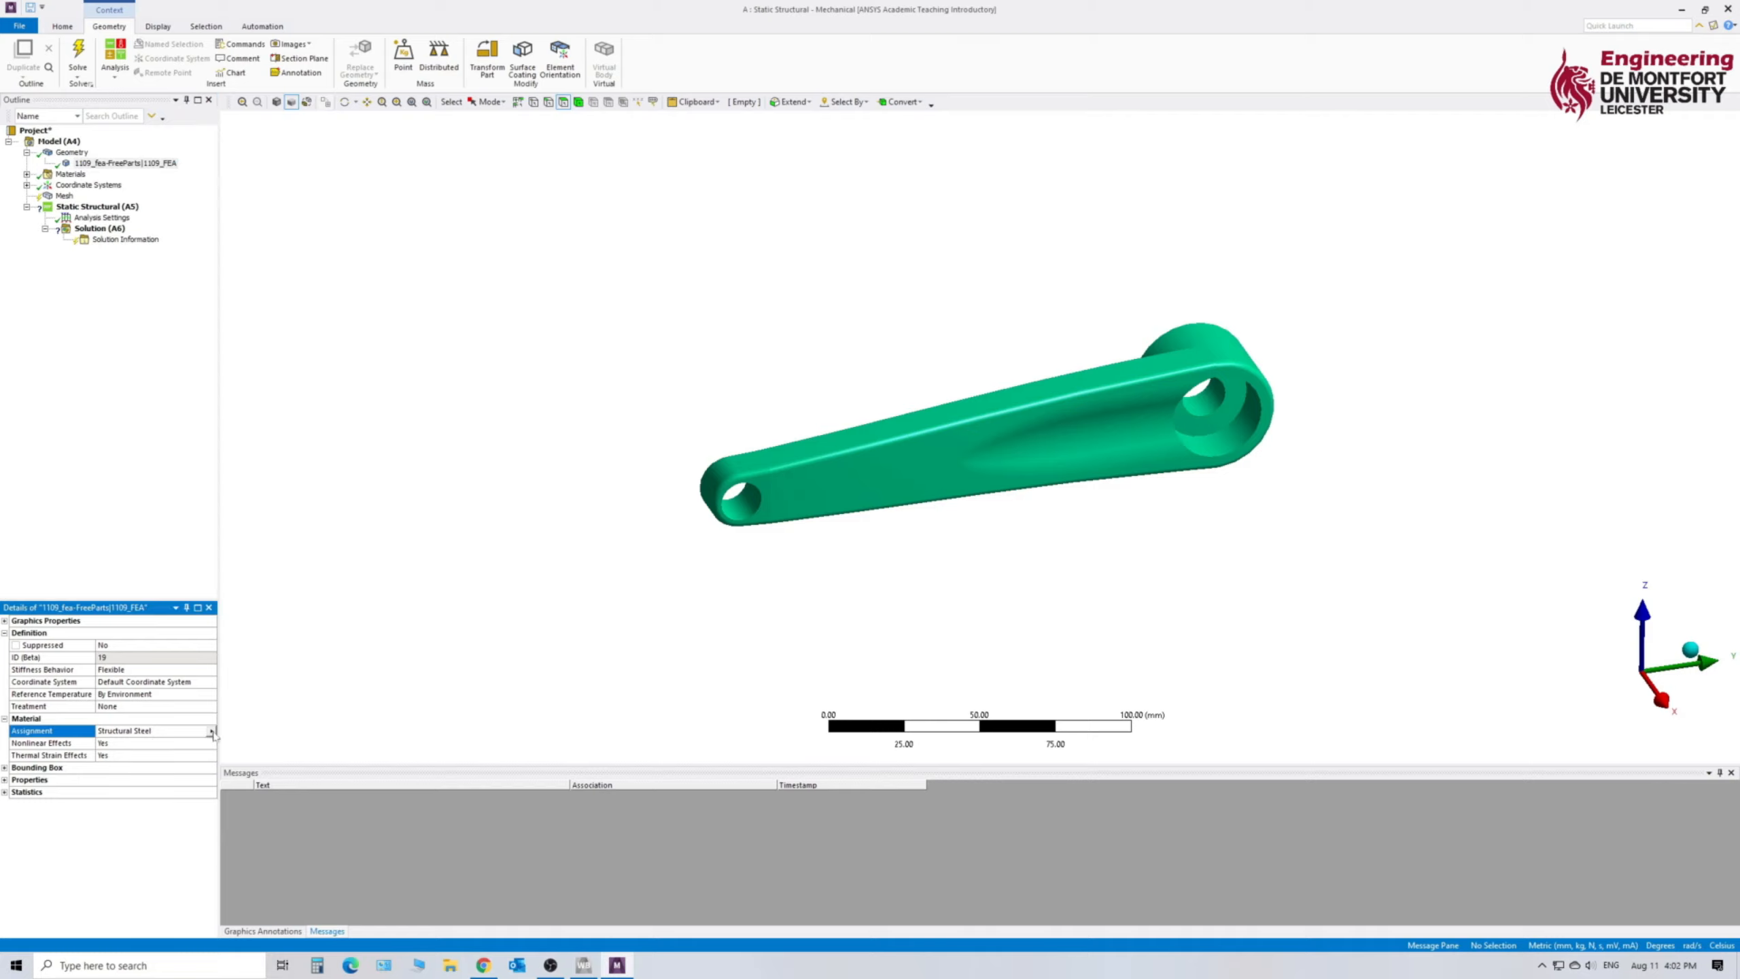
left_click(211, 732)
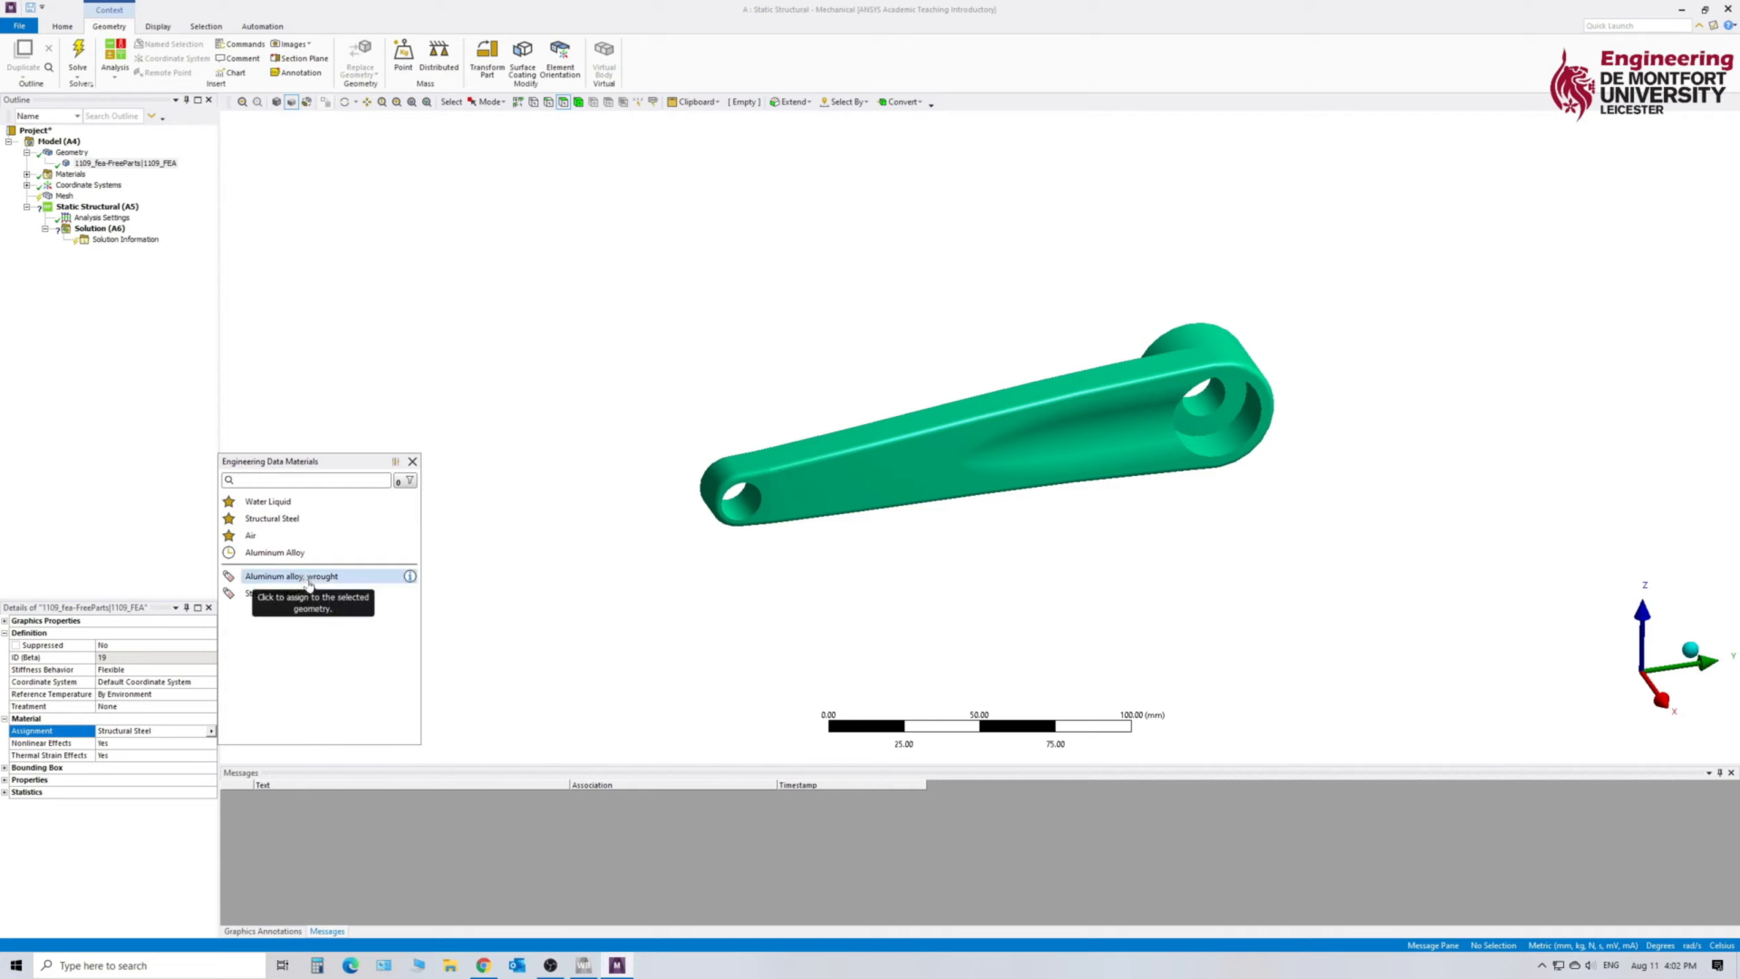
left_click(310, 578)
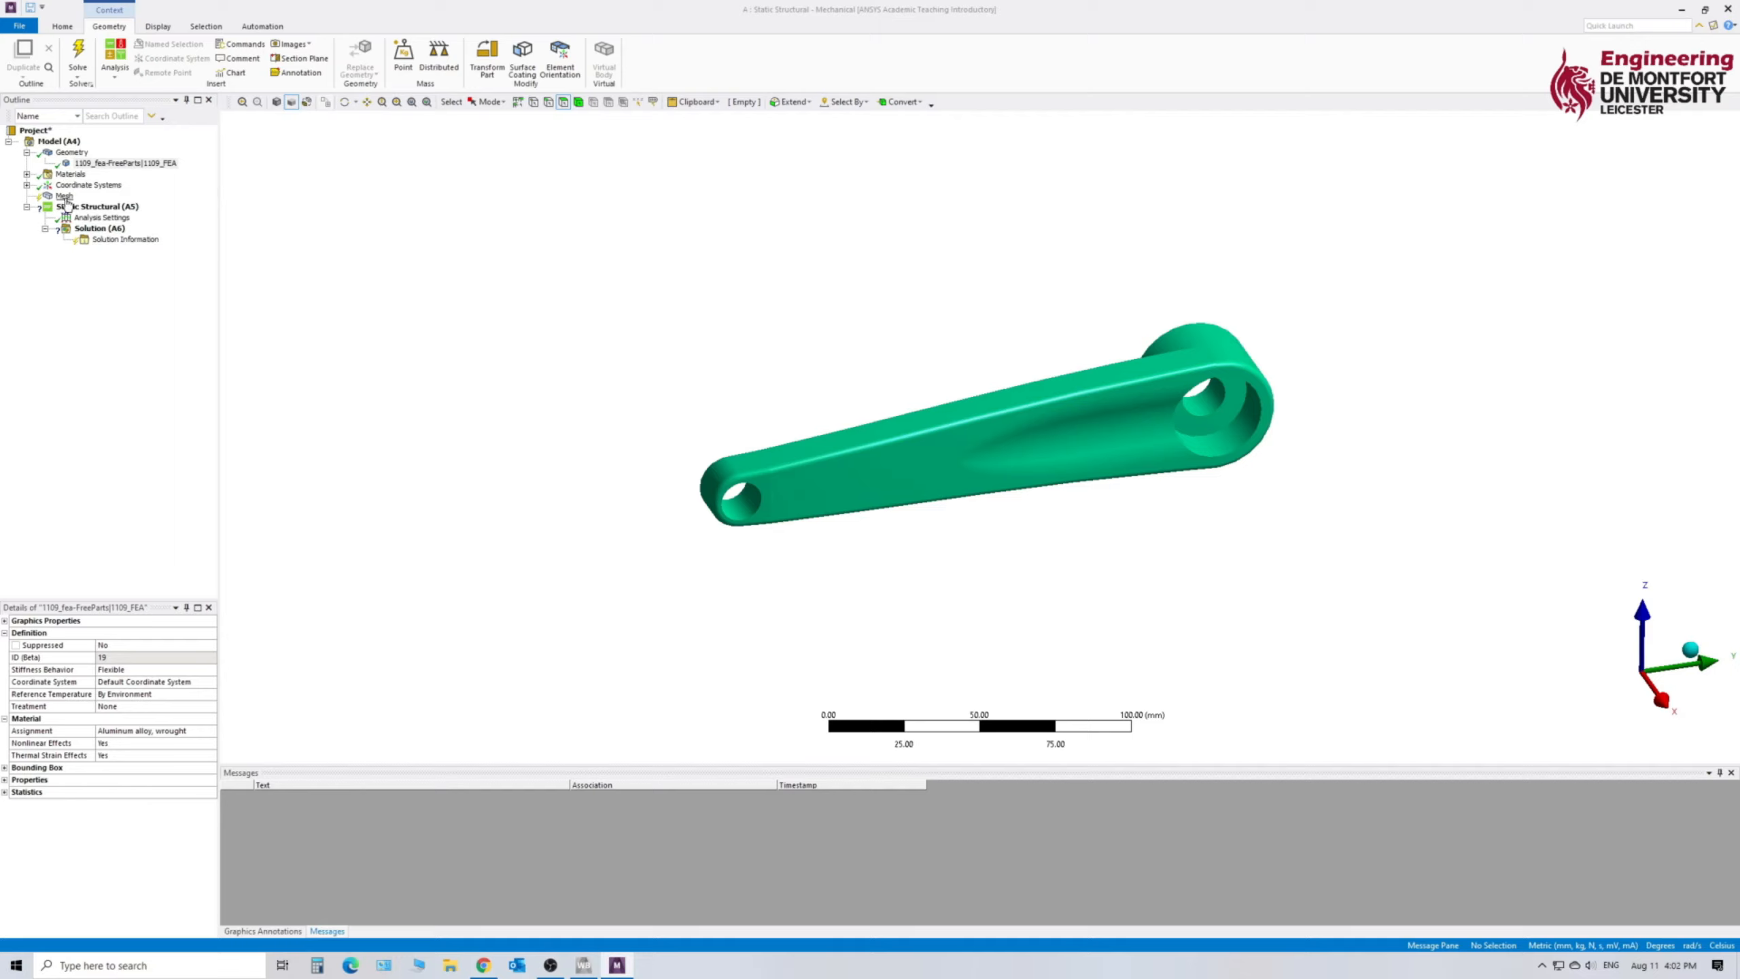
- Generate the mesh with the default settings and expand its node and element statistics
left_click(65, 198)
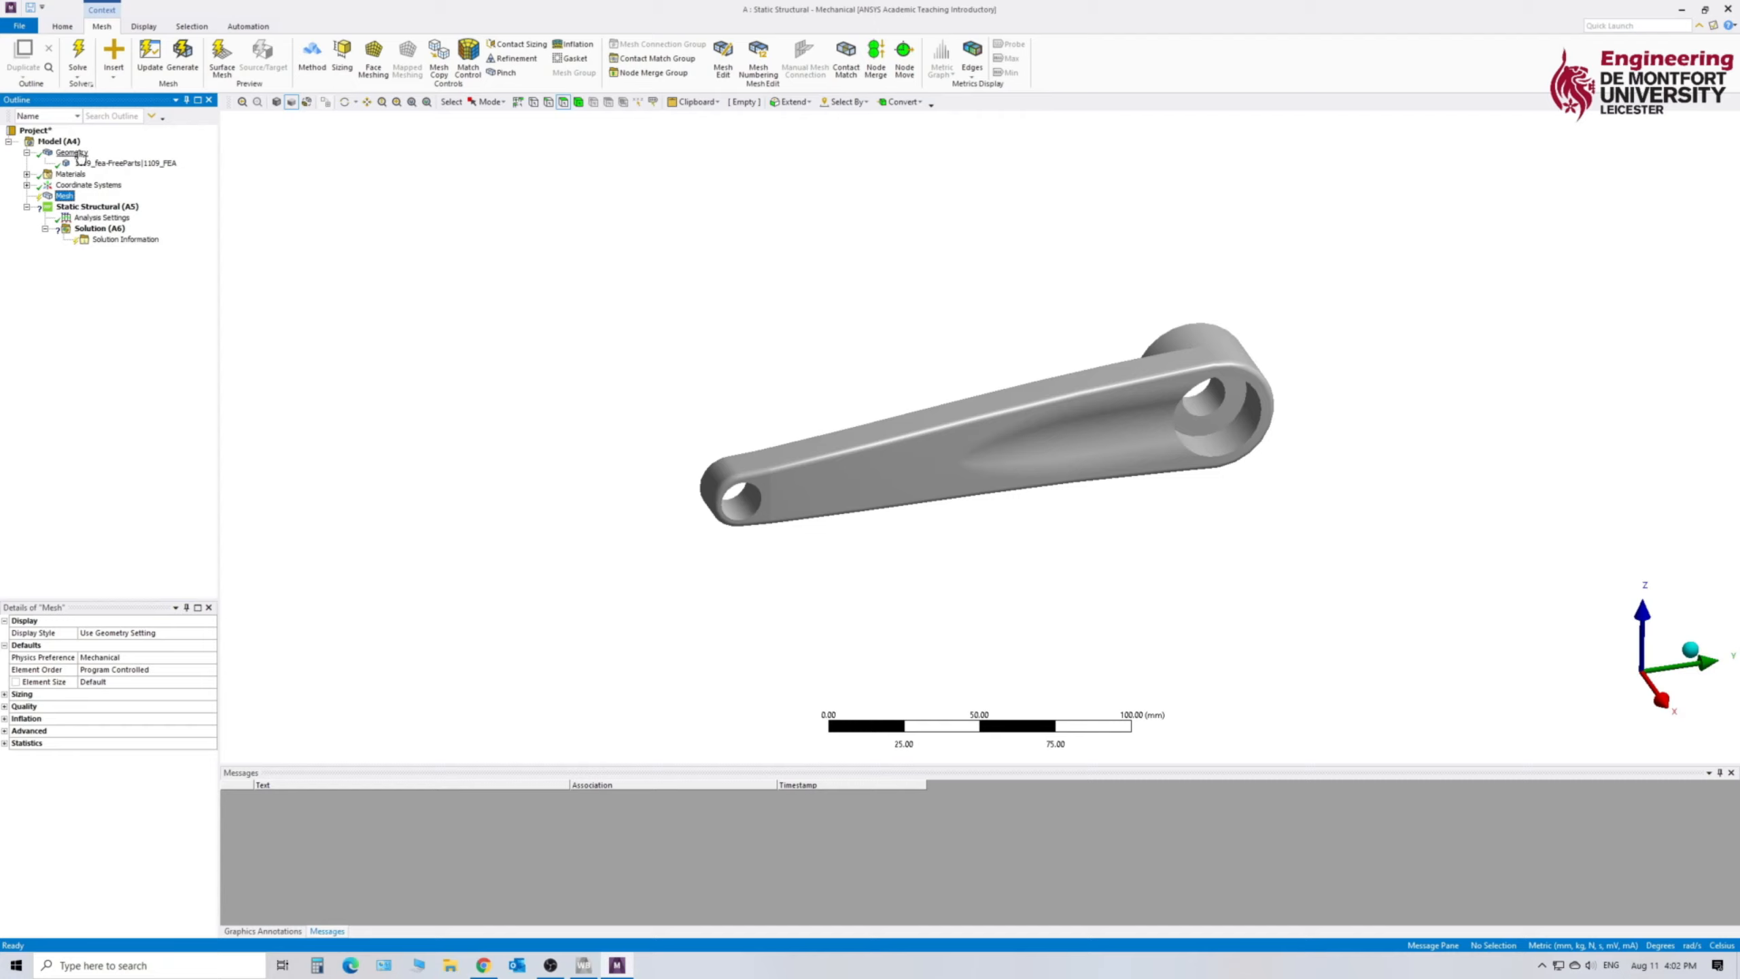
left_click(80, 156)
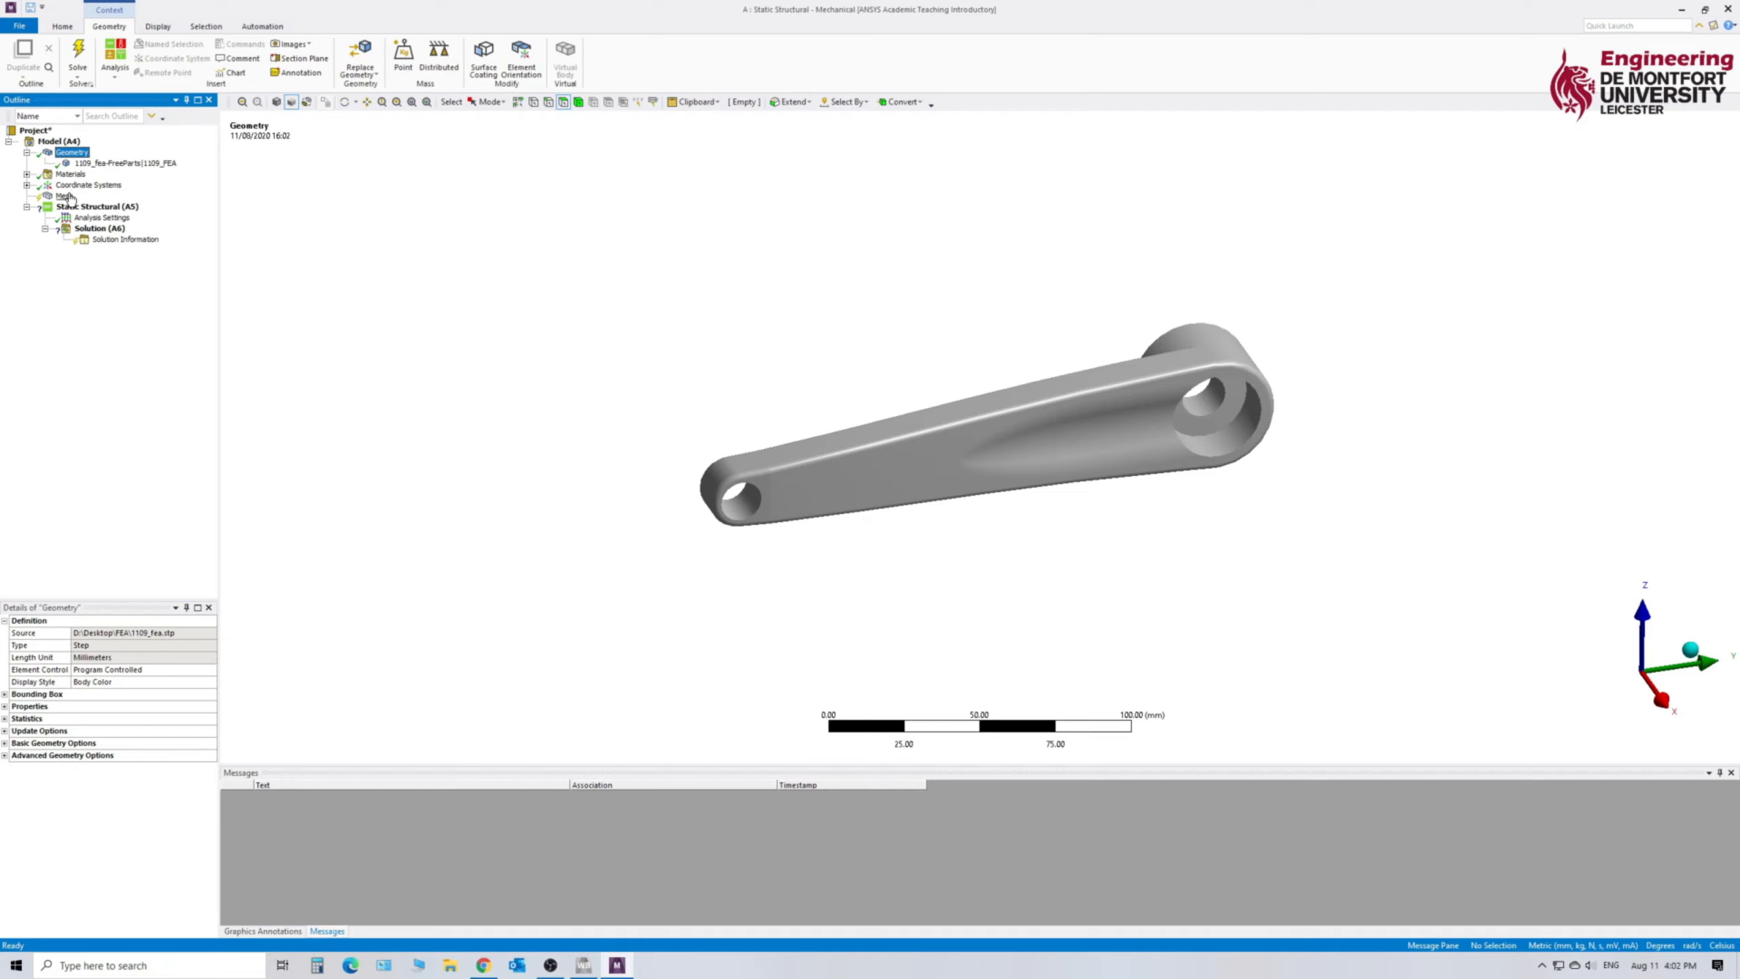
left_click(68, 197)
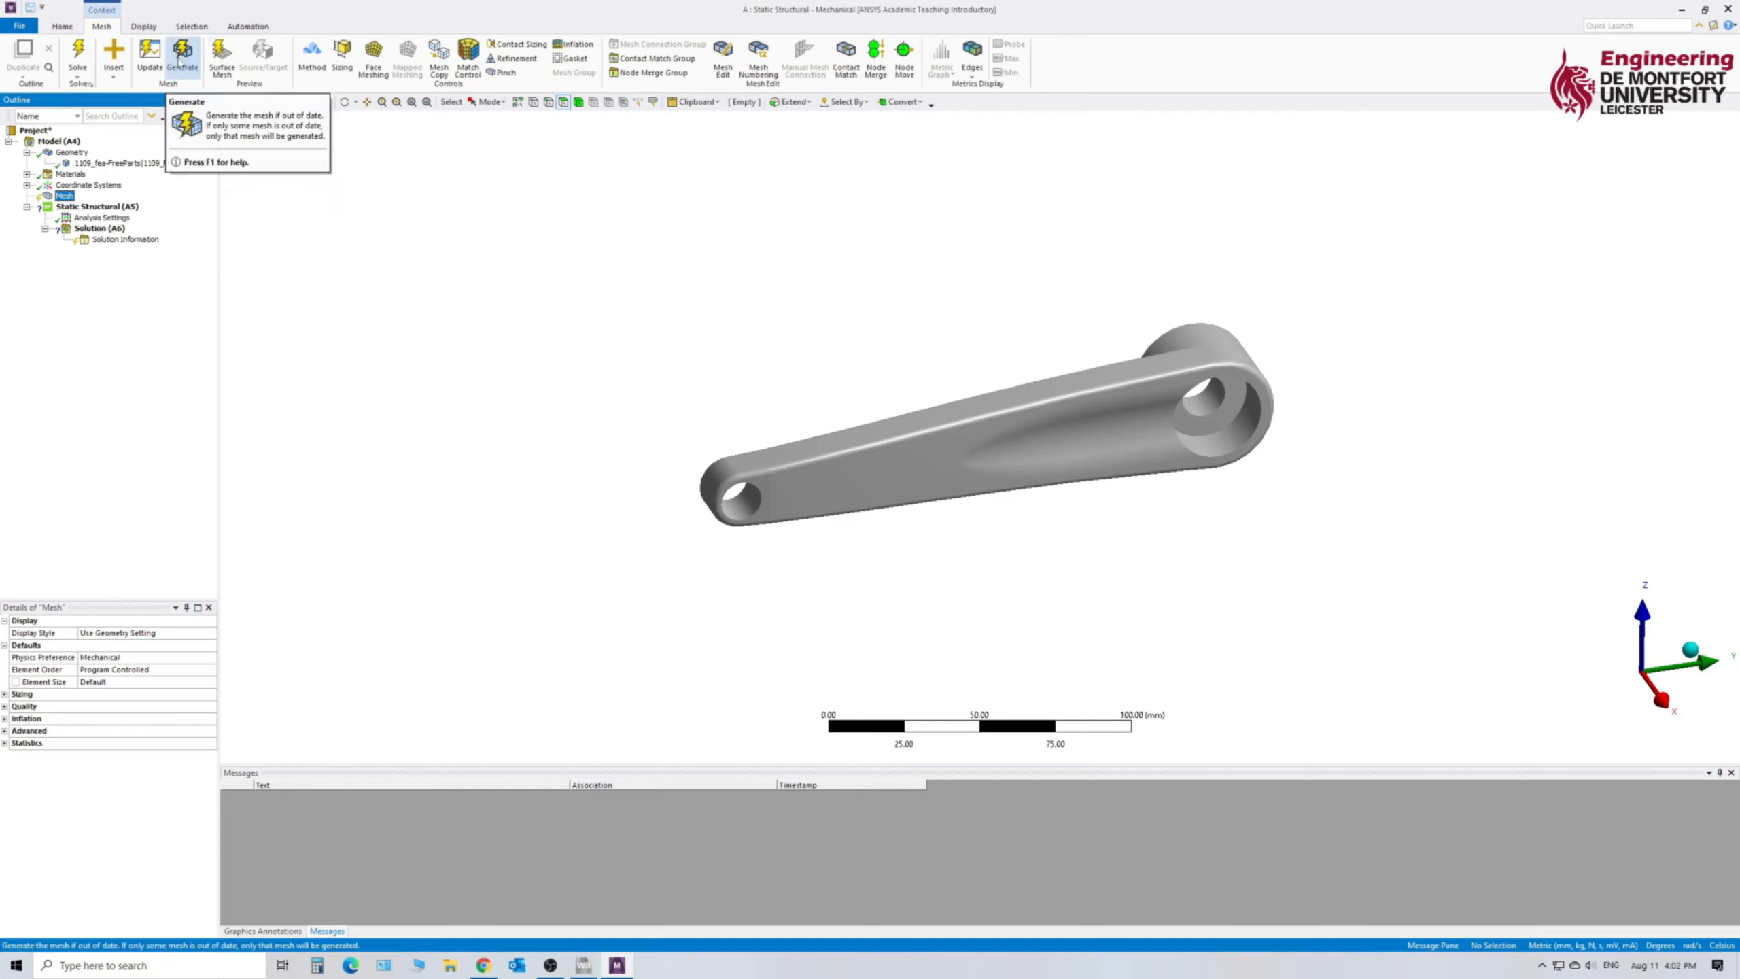
left_click(181, 57)
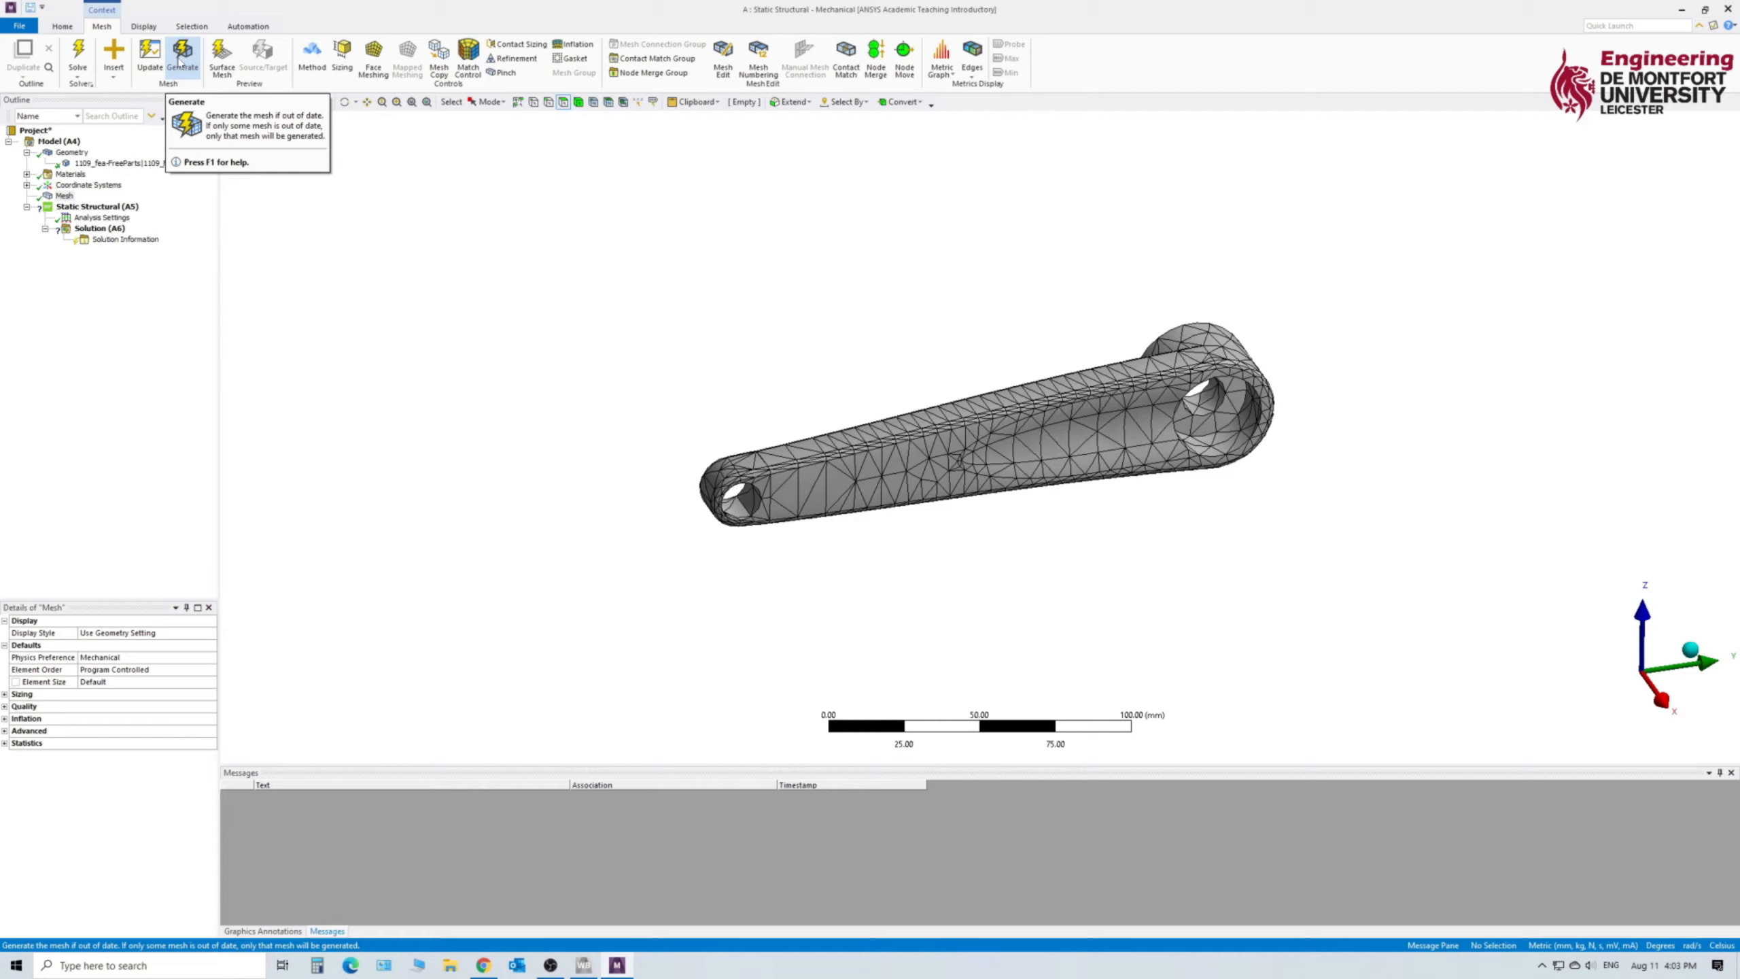
left_click(180, 59)
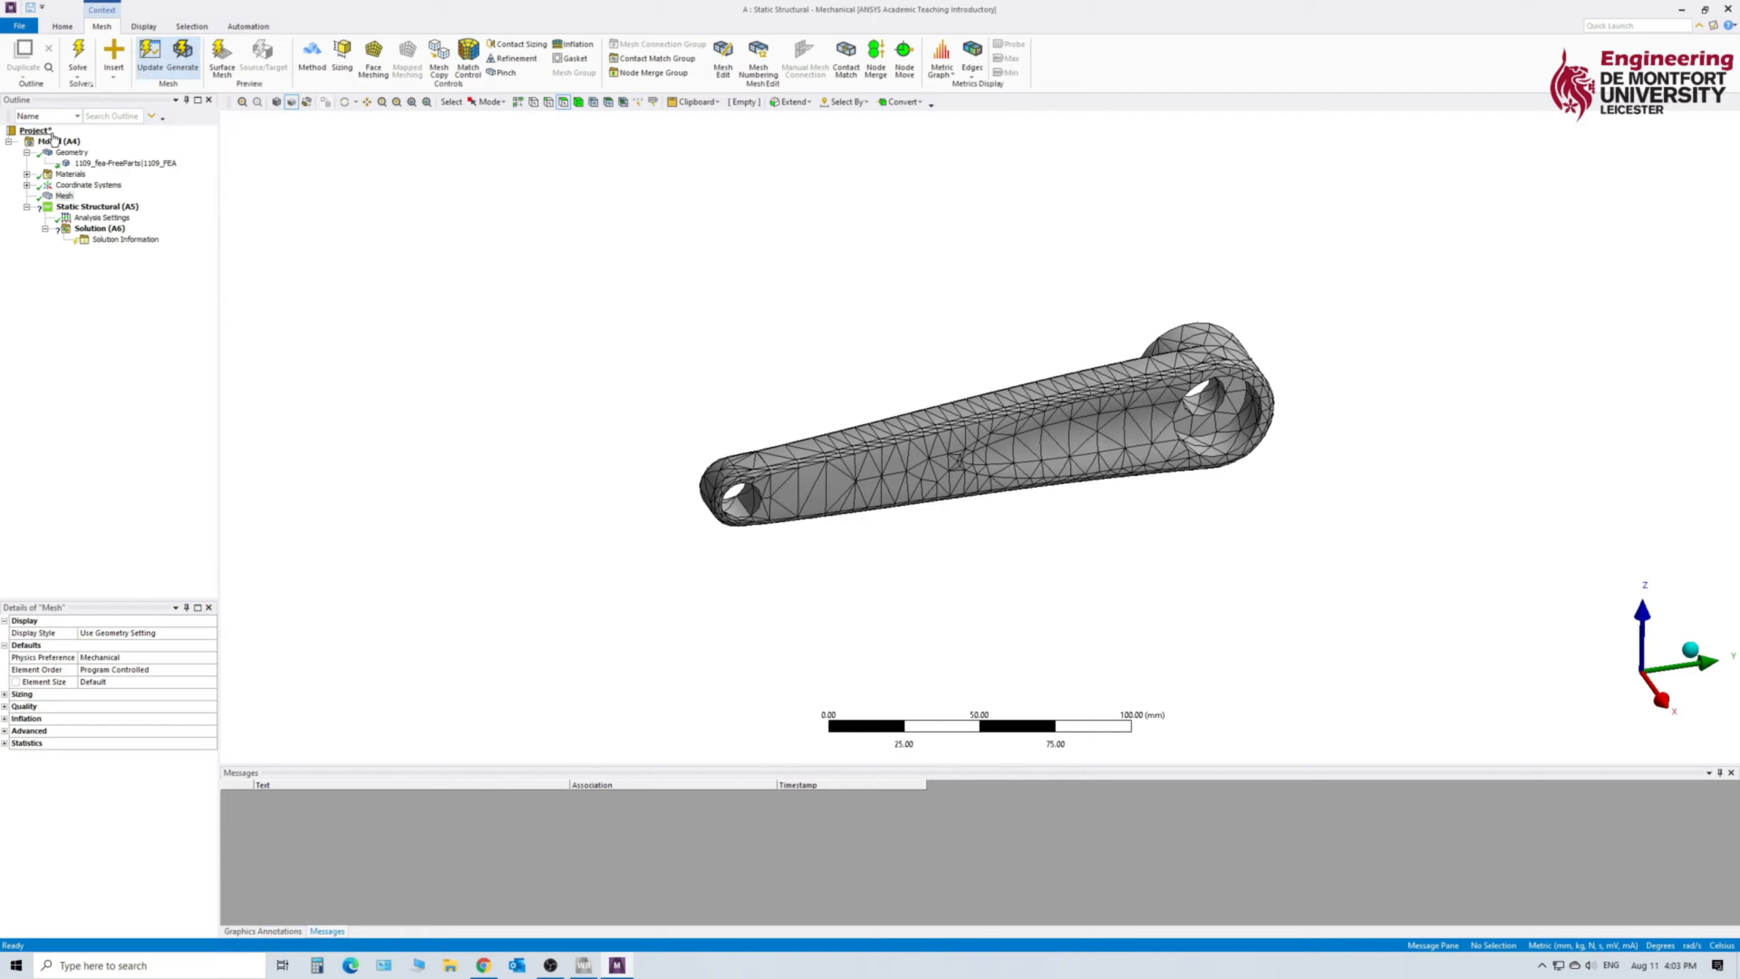
left_click(65, 196)
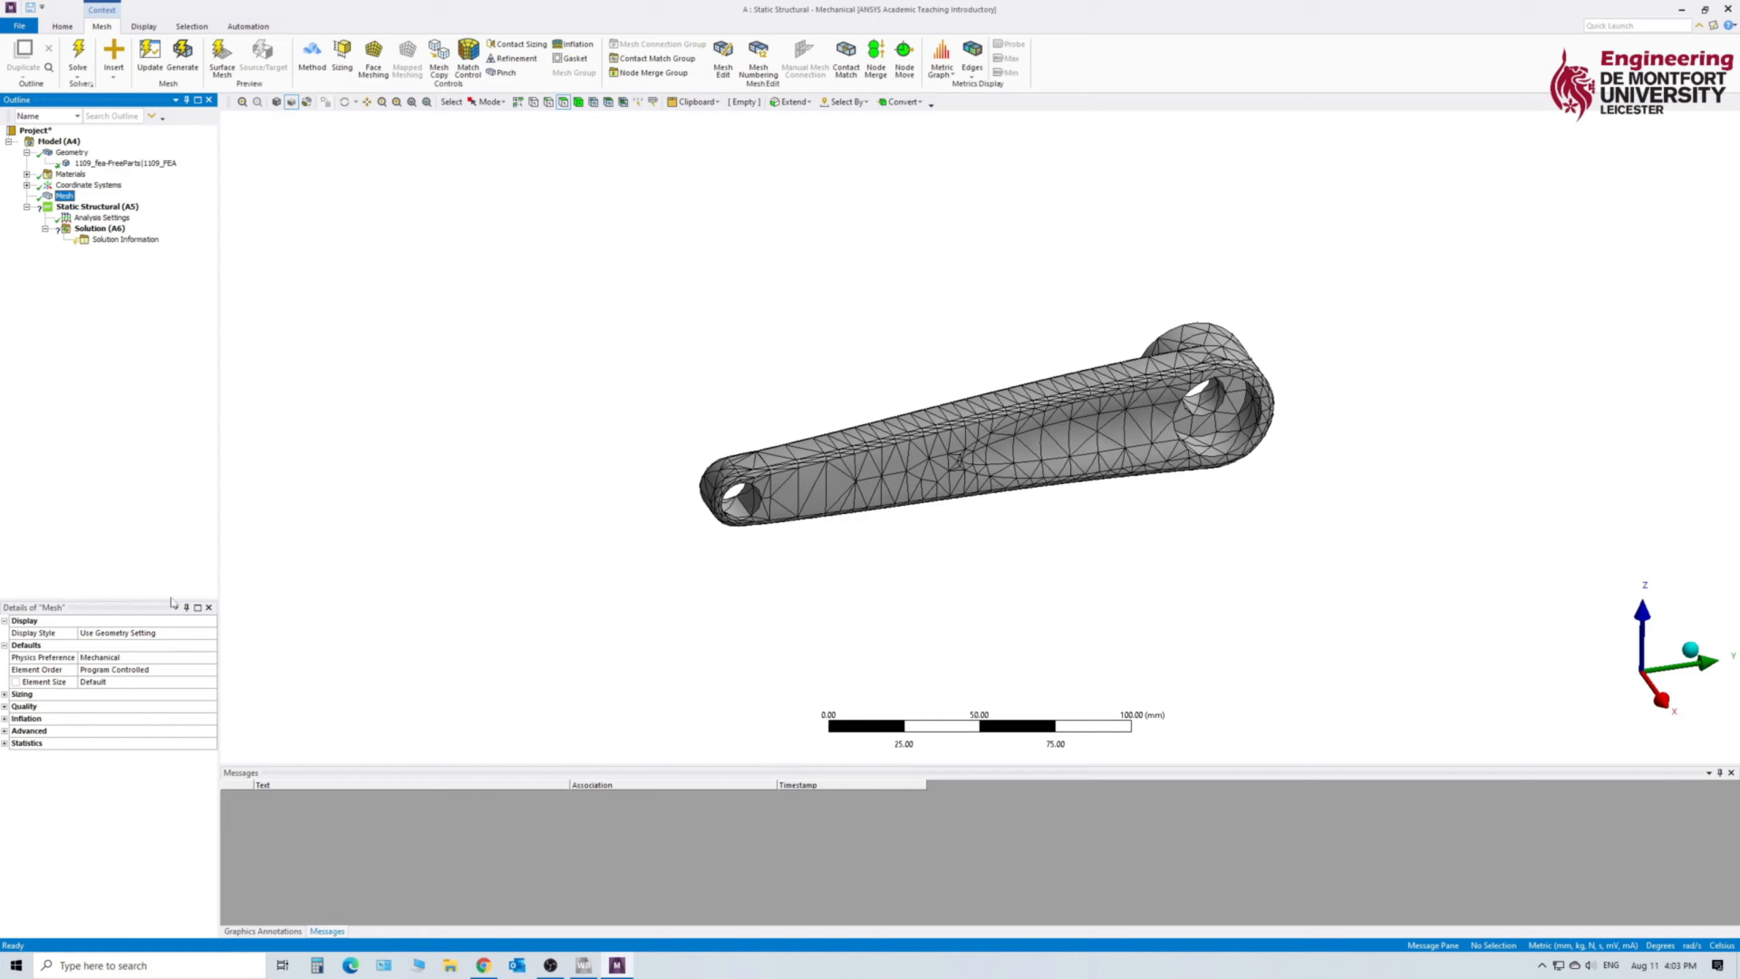
left_click(5, 743)
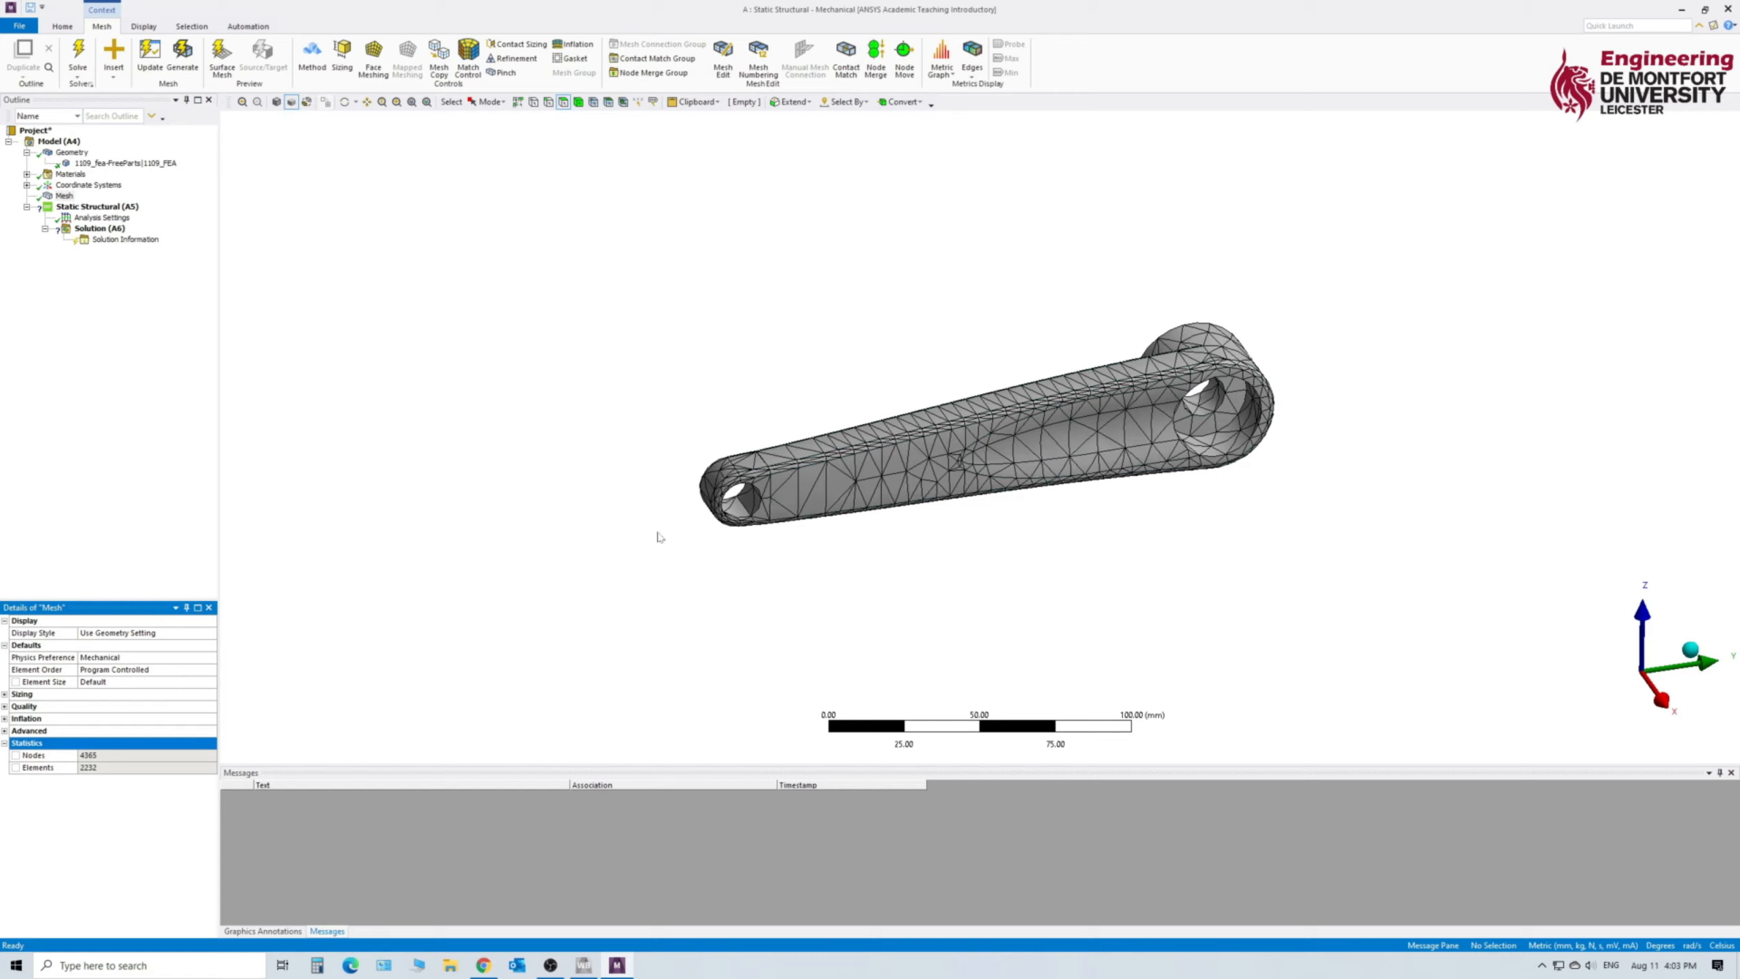
- Add a Sizing control to the mesh and scope it to the entire body of the 1109_FEA part
left_click(65, 197)
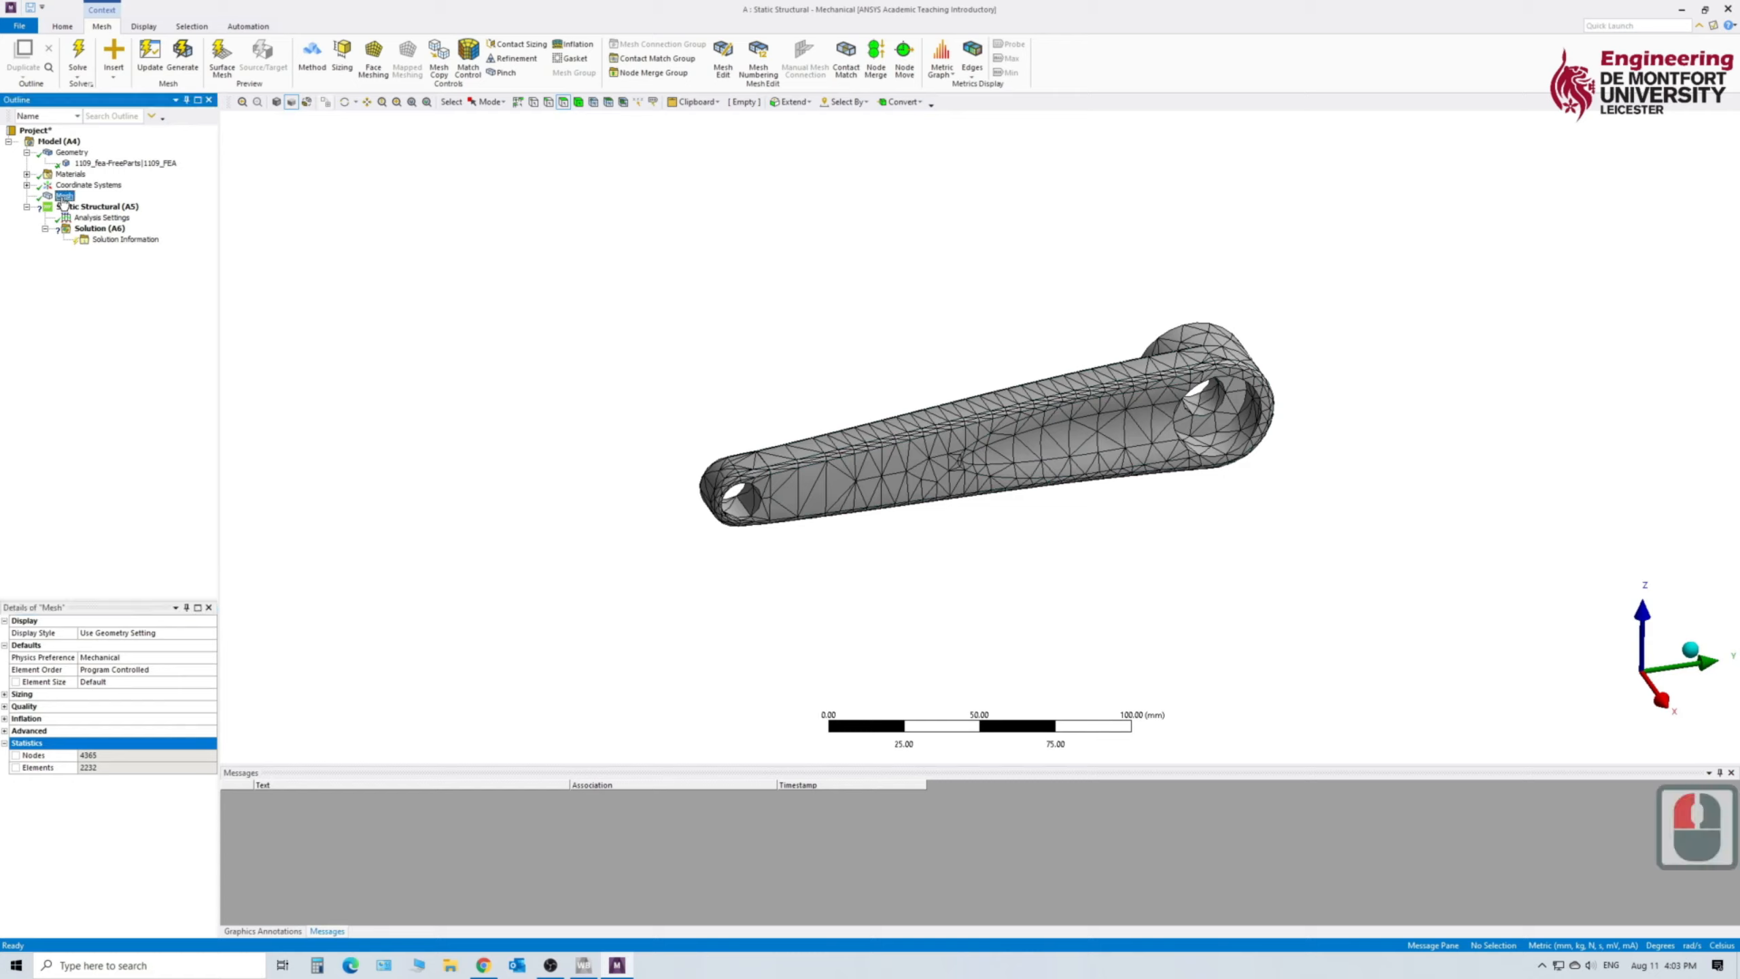
left_click(343, 55)
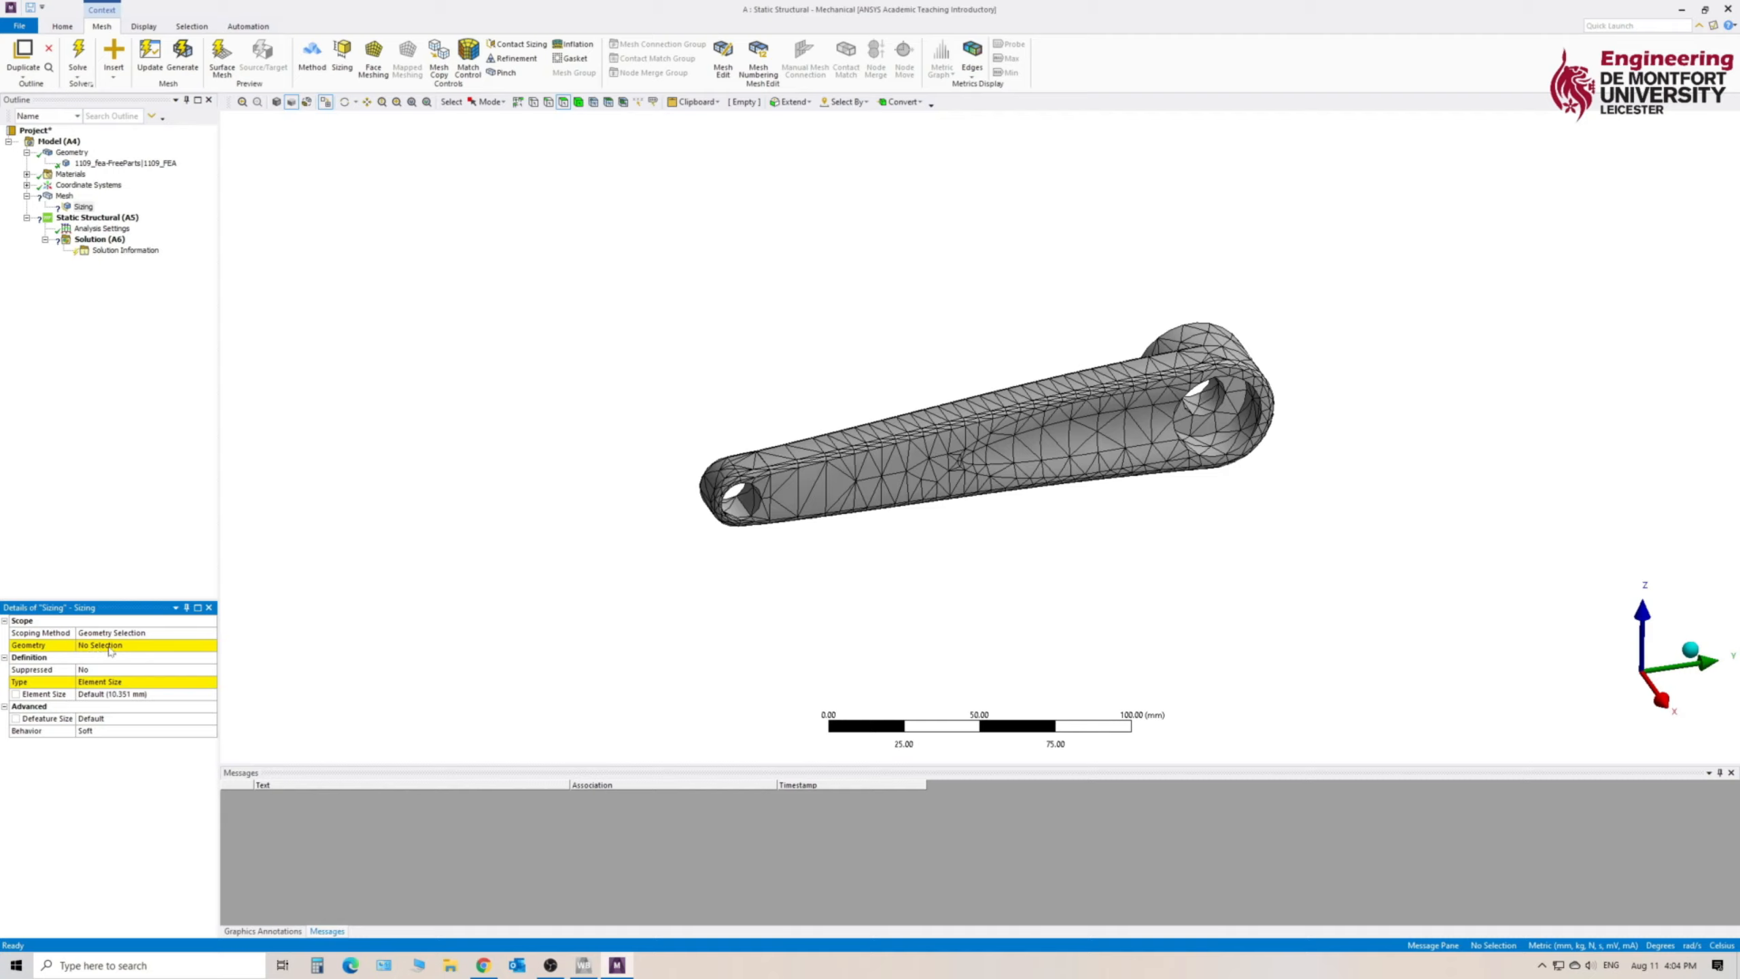
left_click(109, 646)
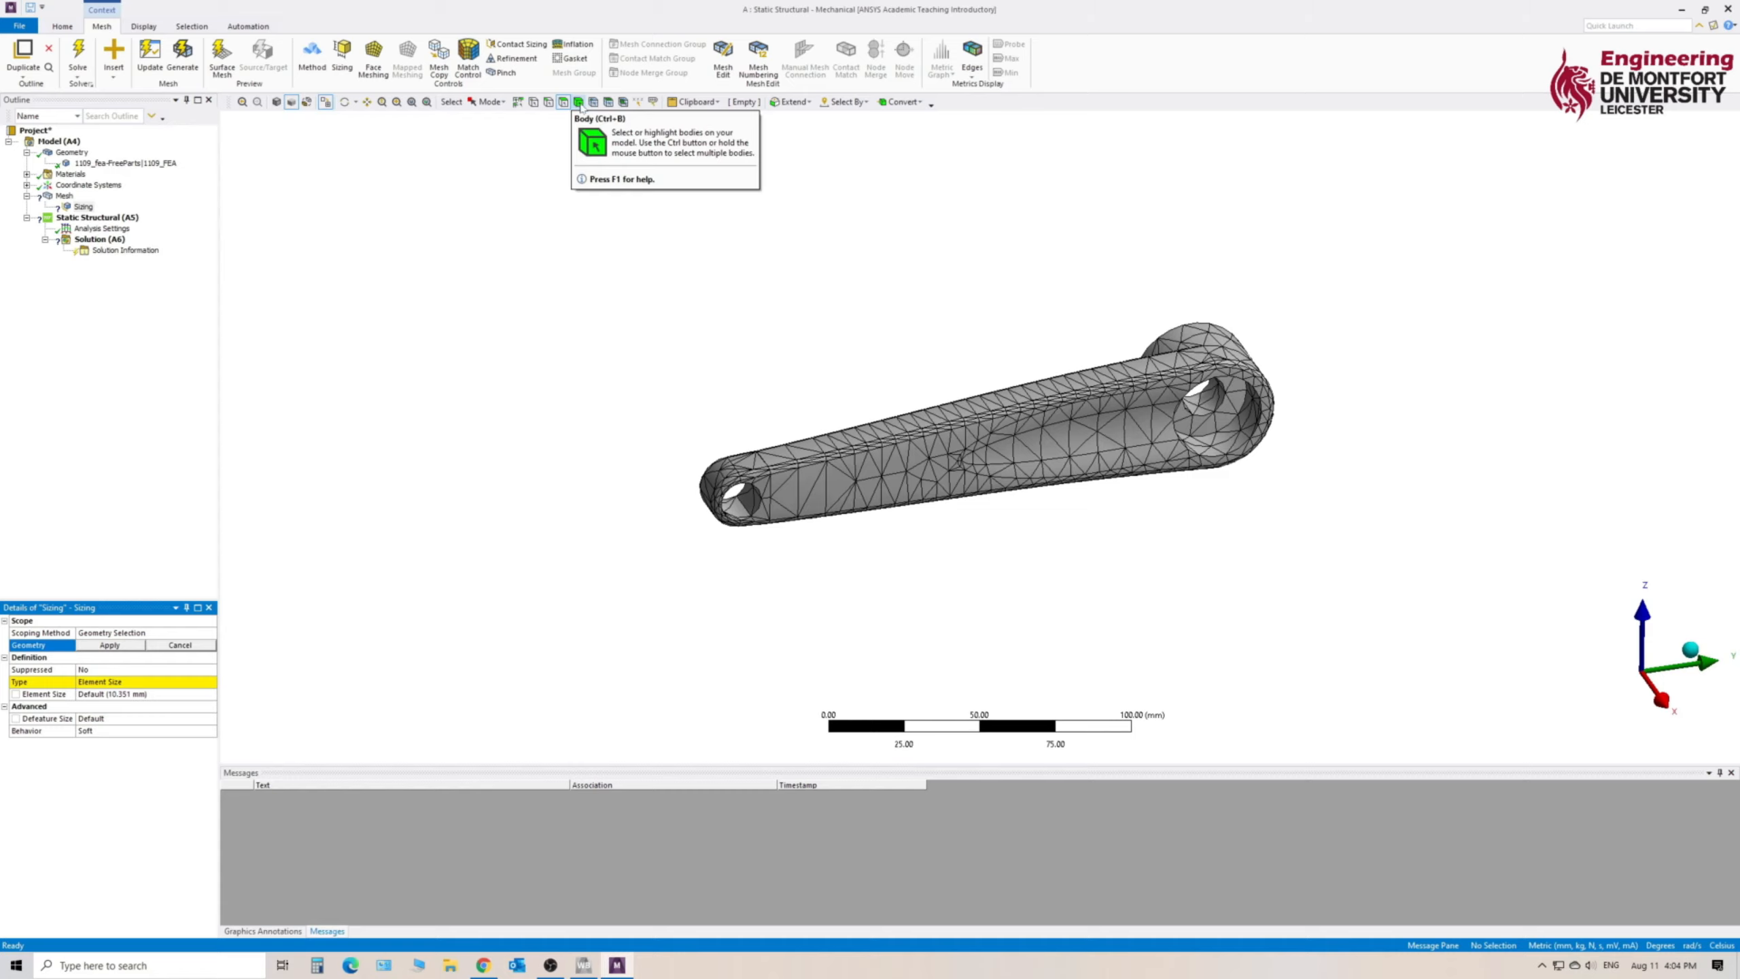
left_click(579, 102)
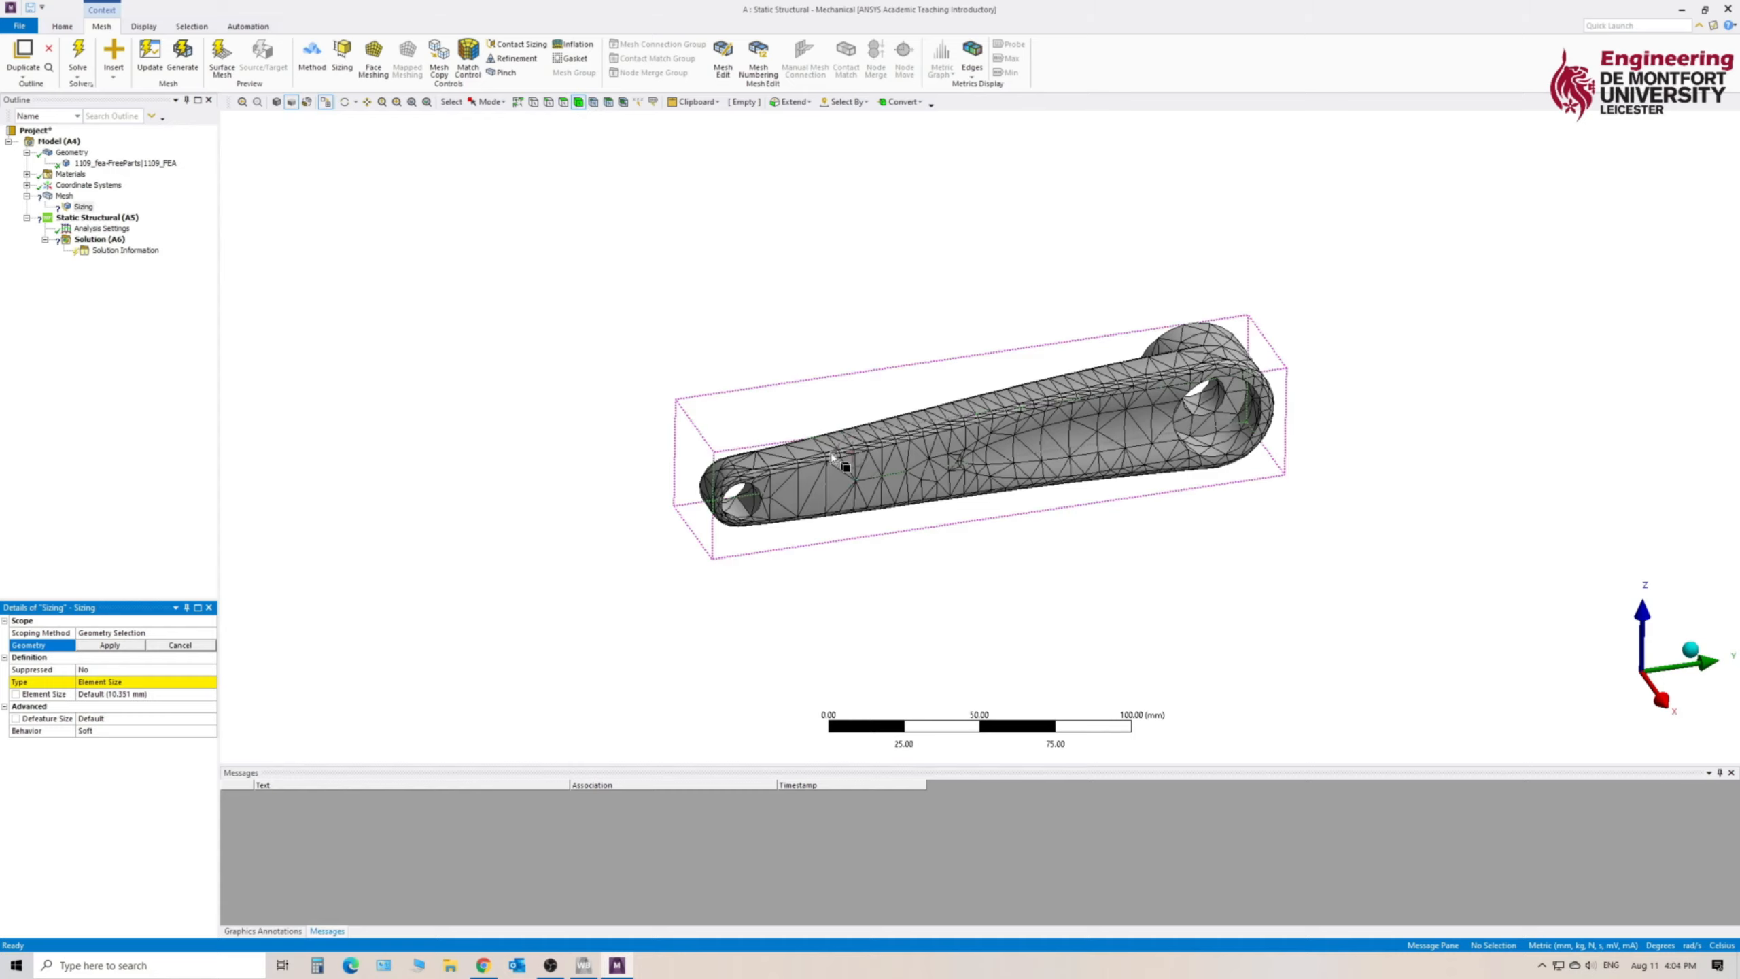
left_click(832, 476)
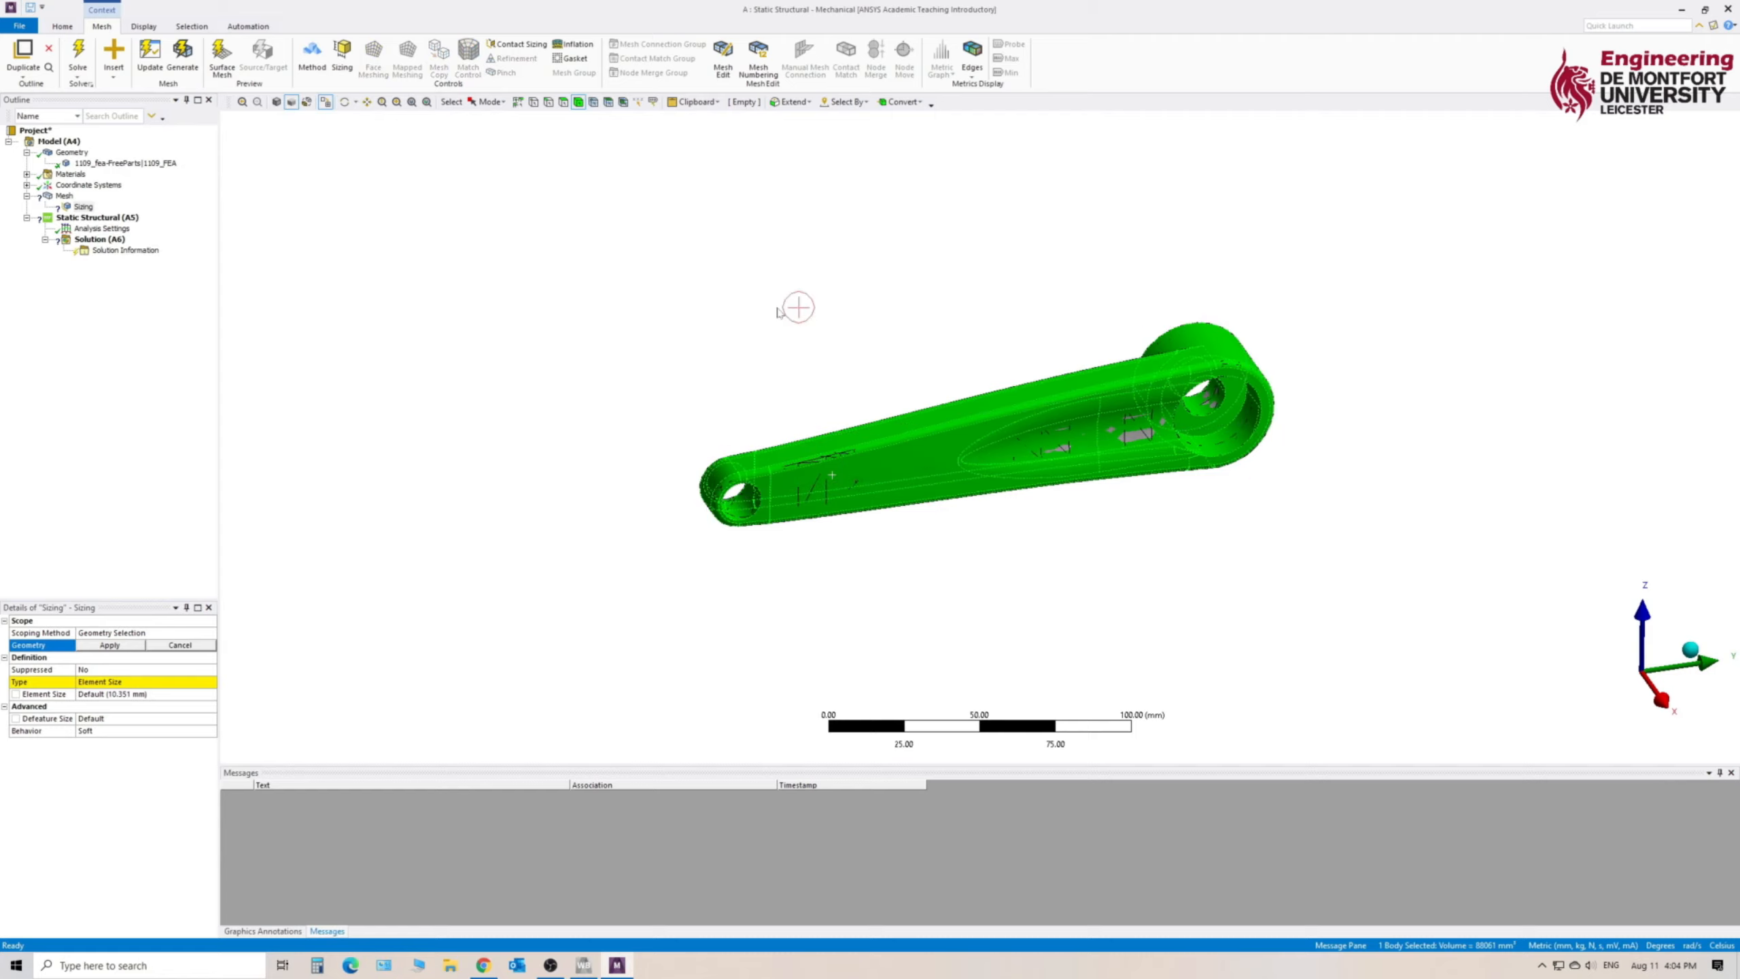
middle_click_drag(796, 307, 901, 283)
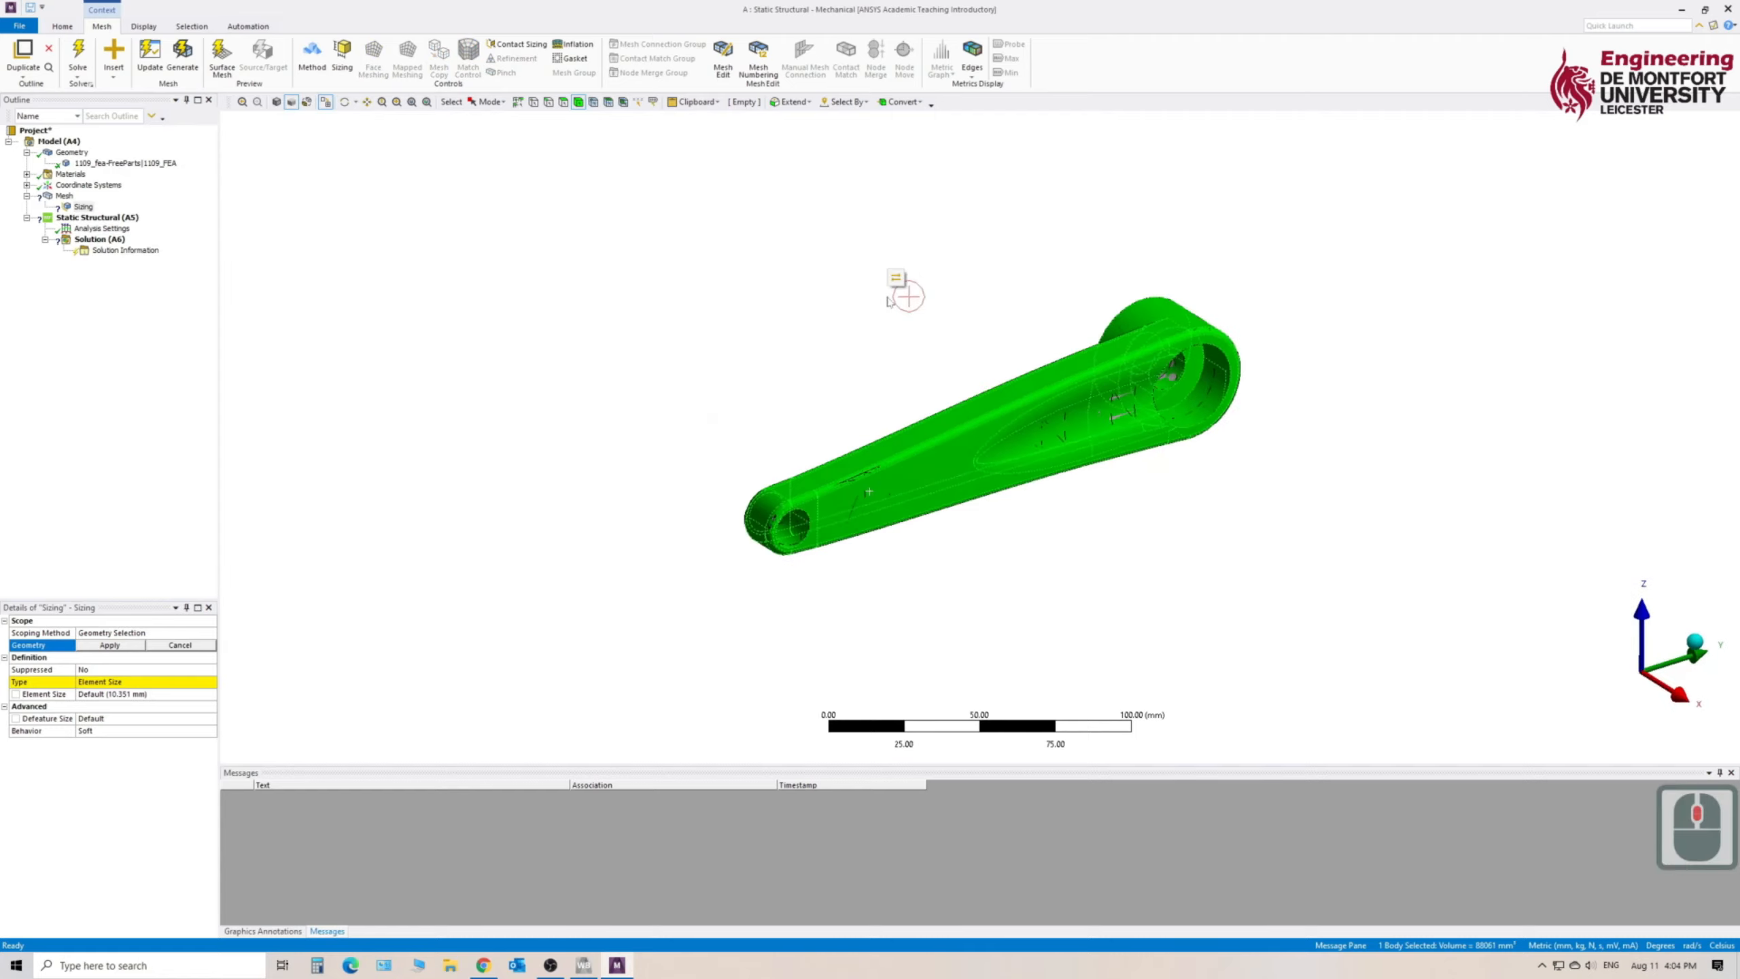
left_click(126, 646)
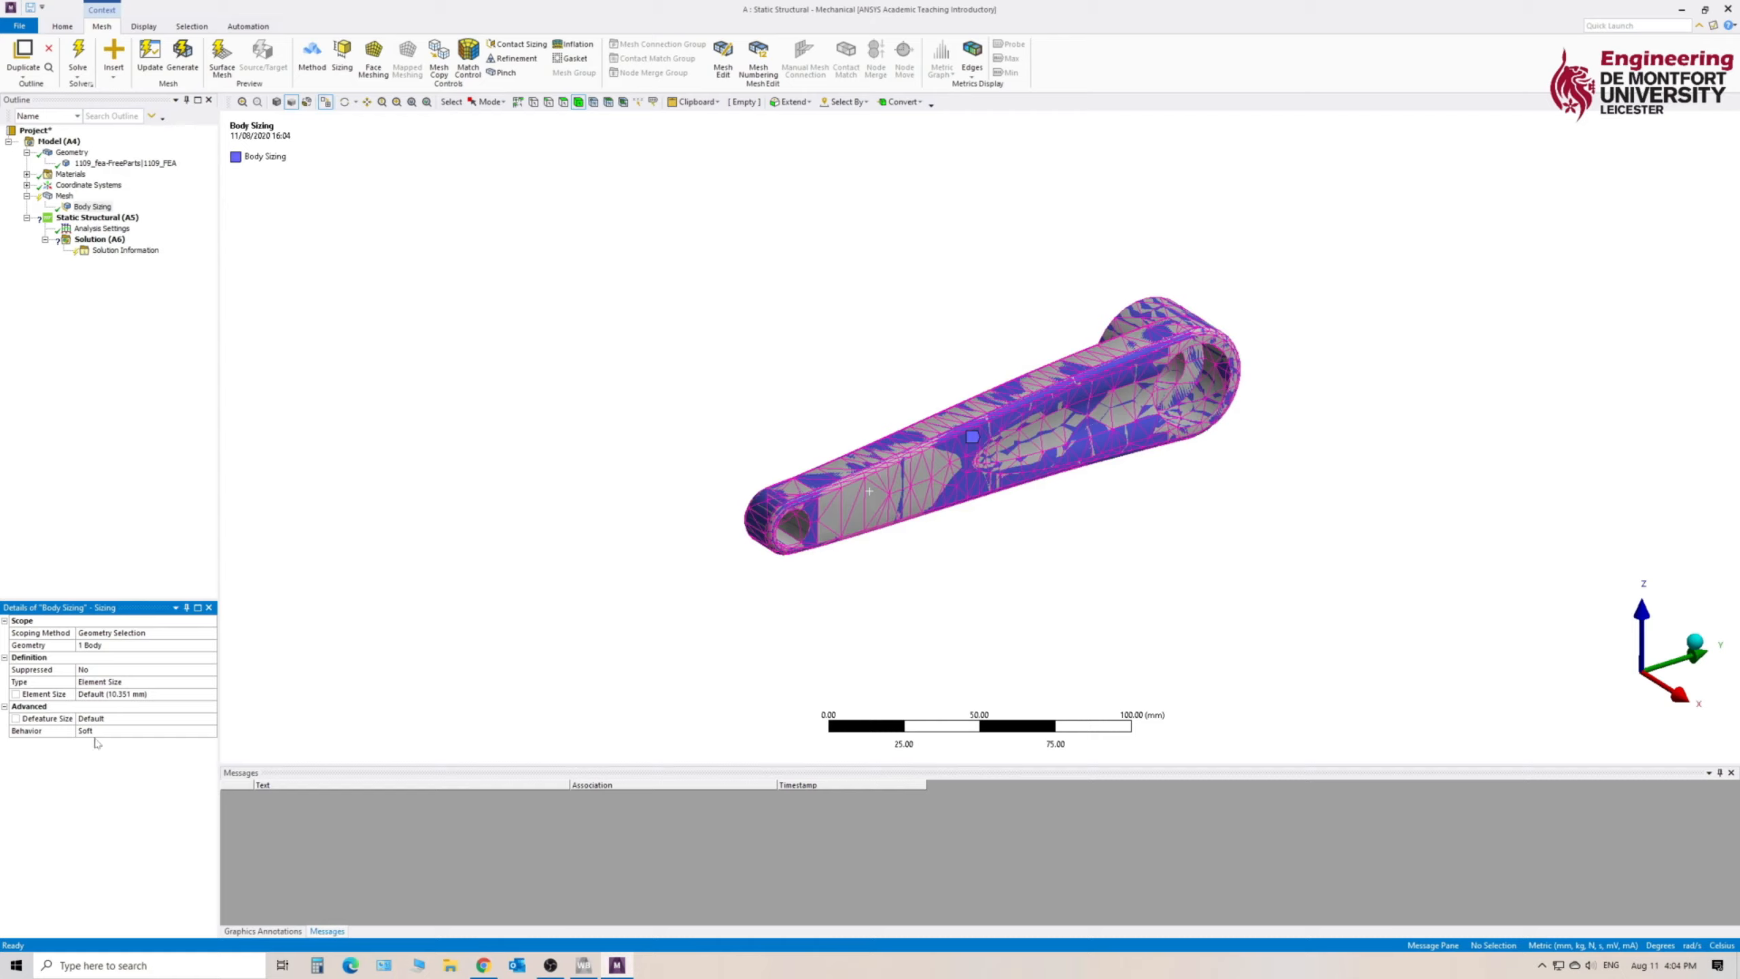
- Set the body sizing's element size to 4 mm, update the mesh, and show the overall mesh details
left_click(136, 696)
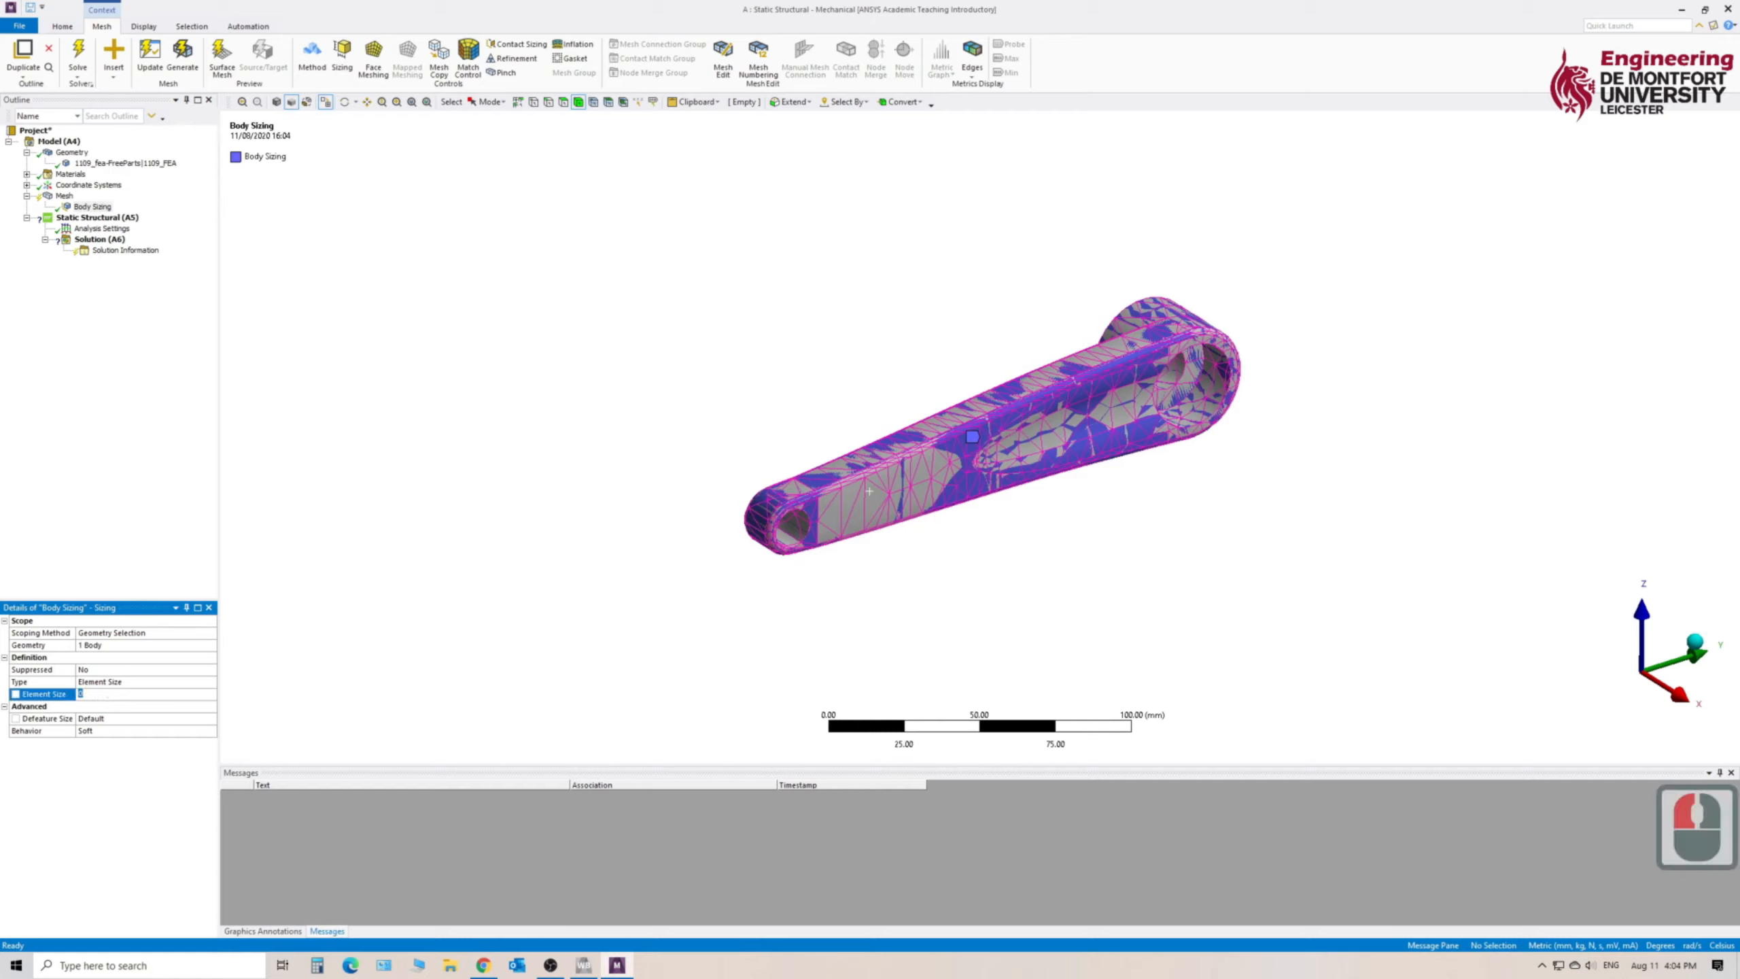
type("4")
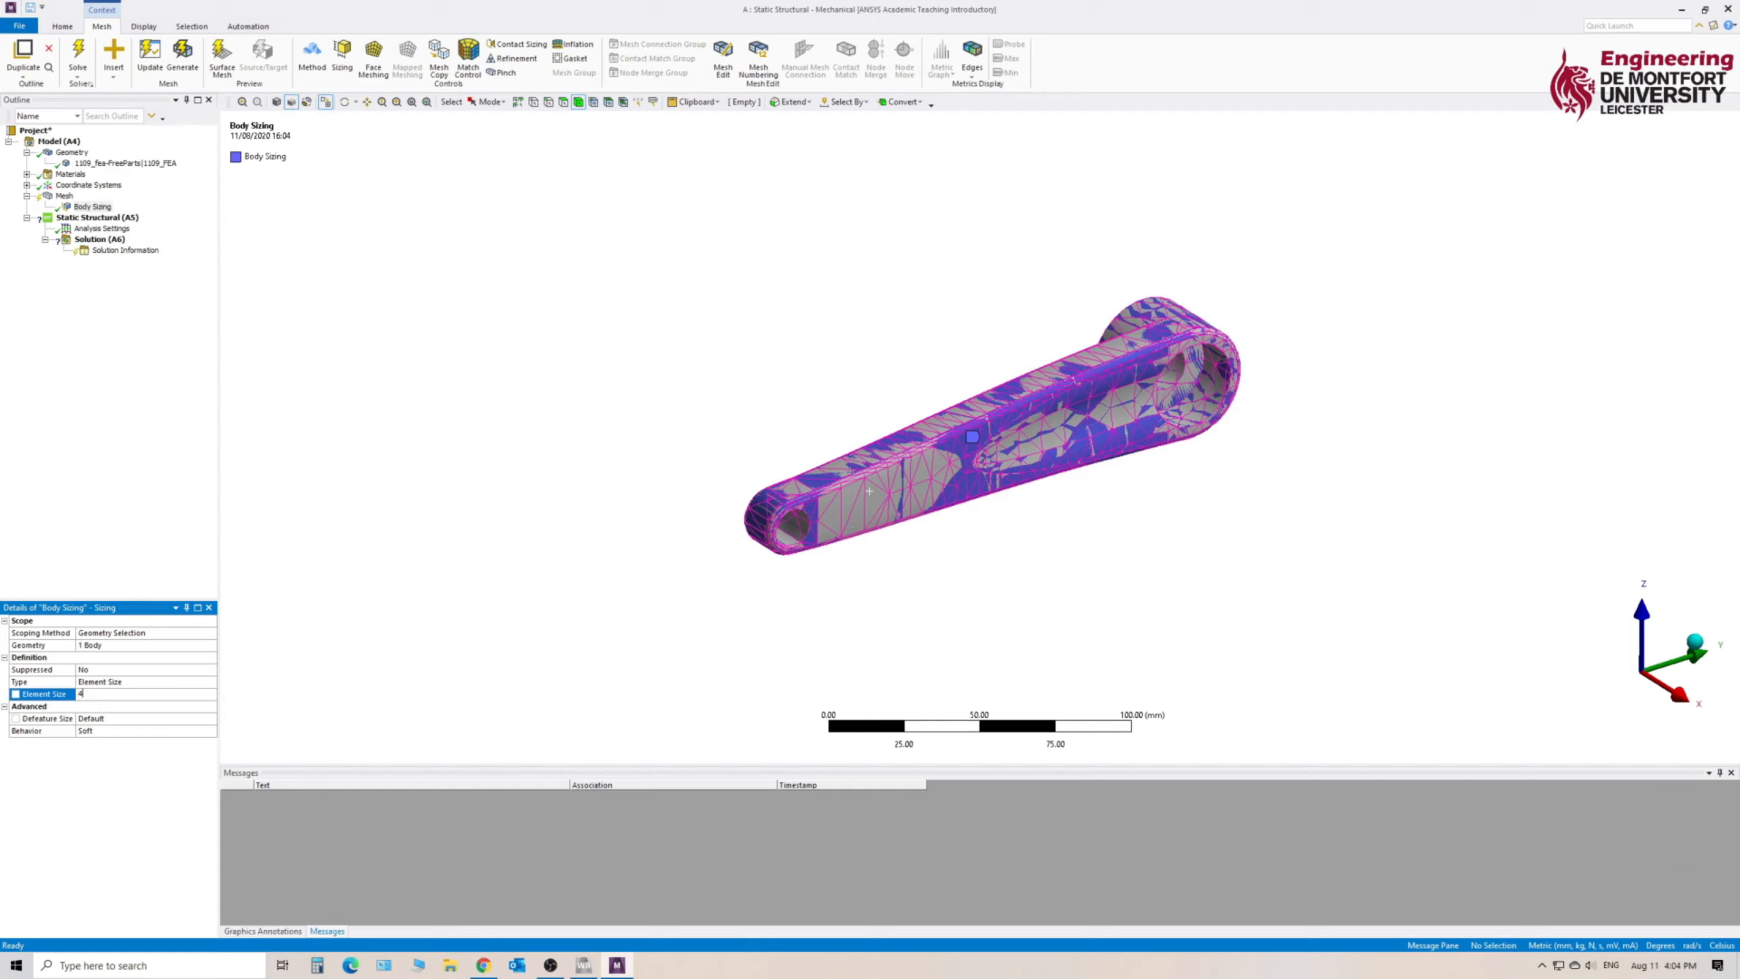
key("Return")
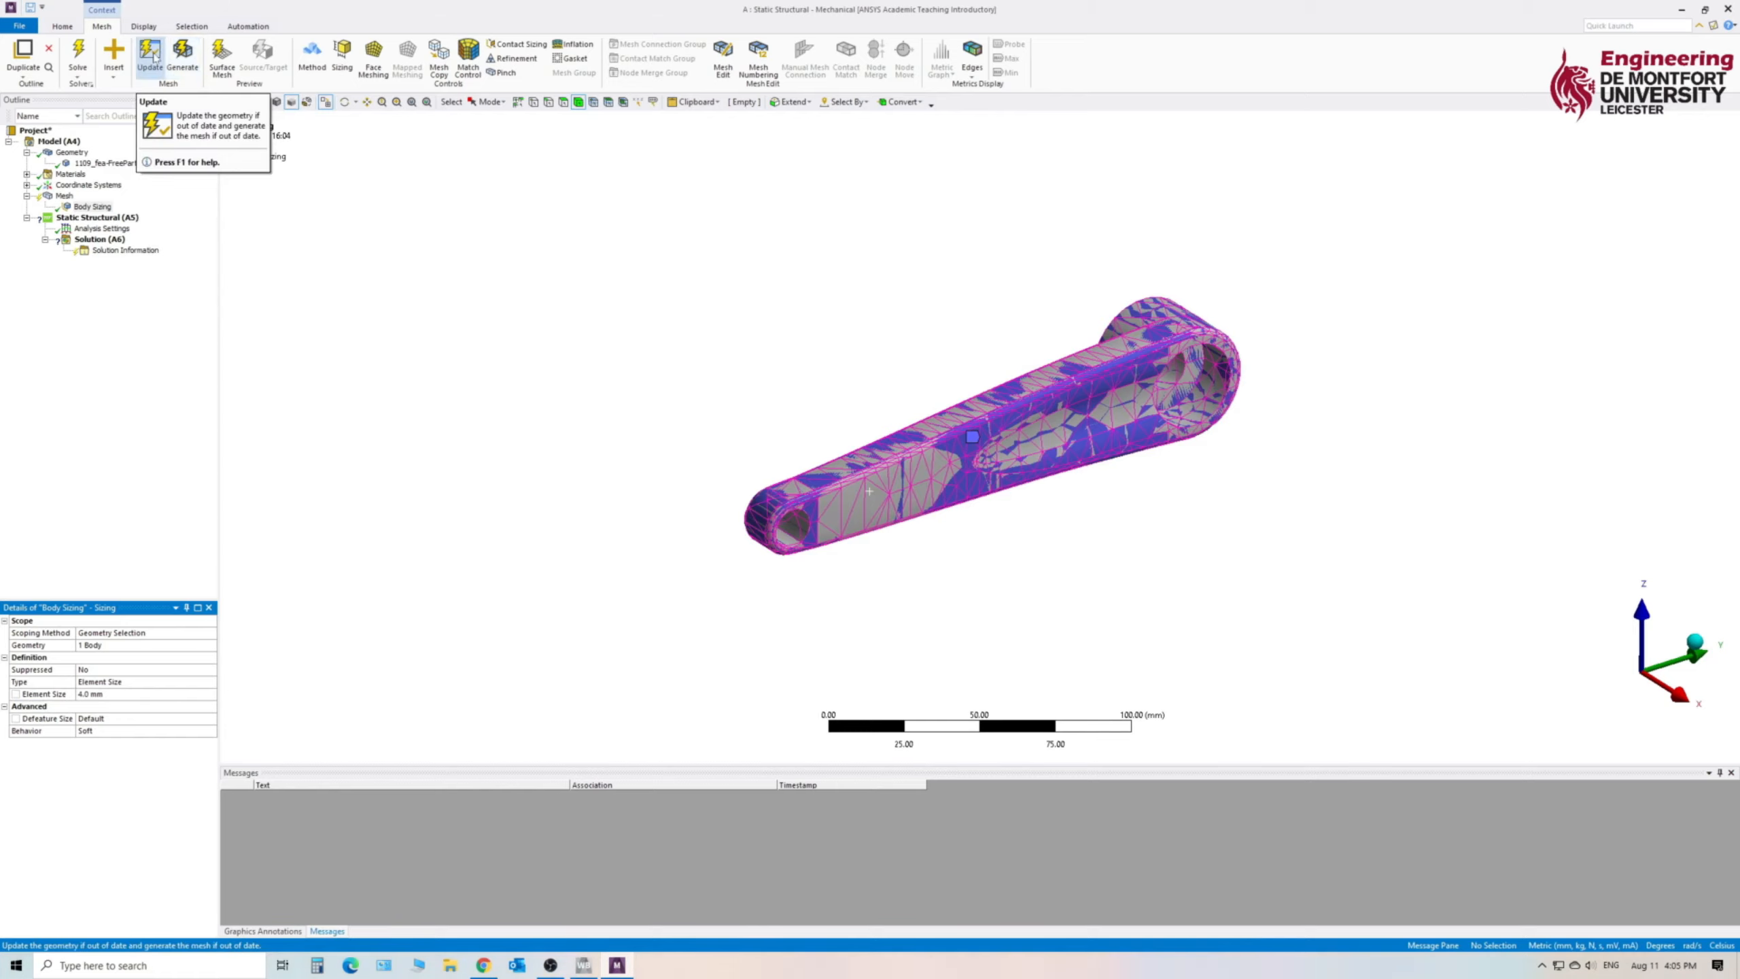
left_click(150, 55)
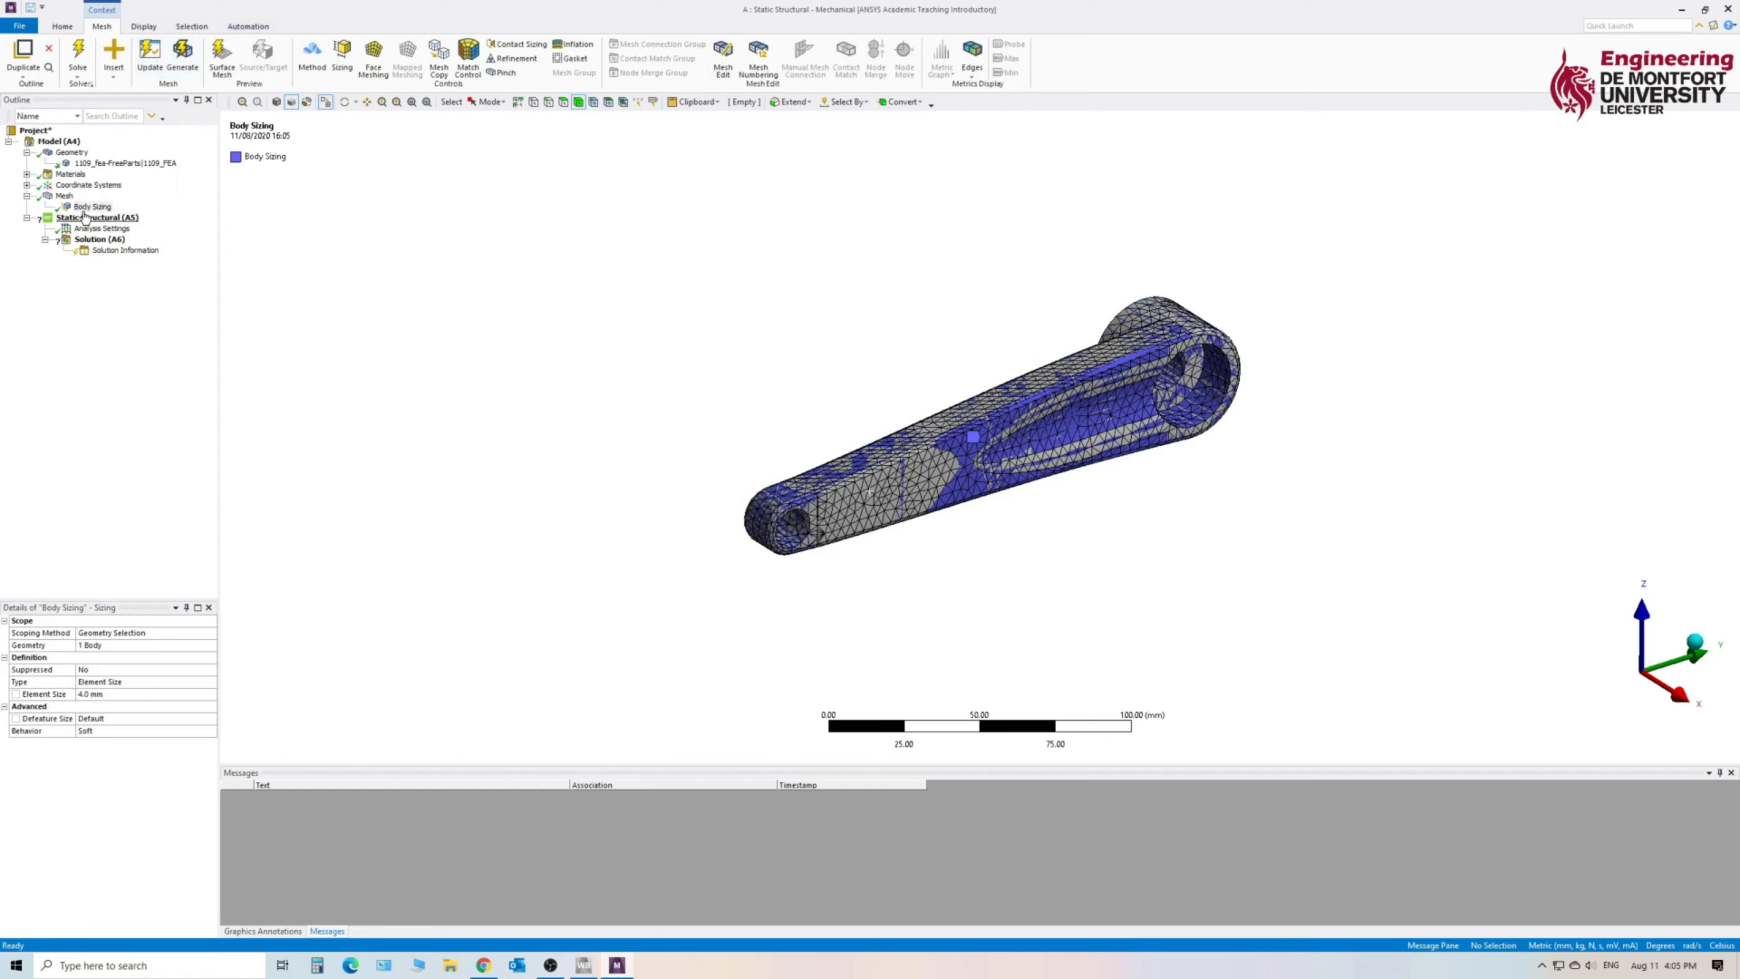
left_click(66, 197)
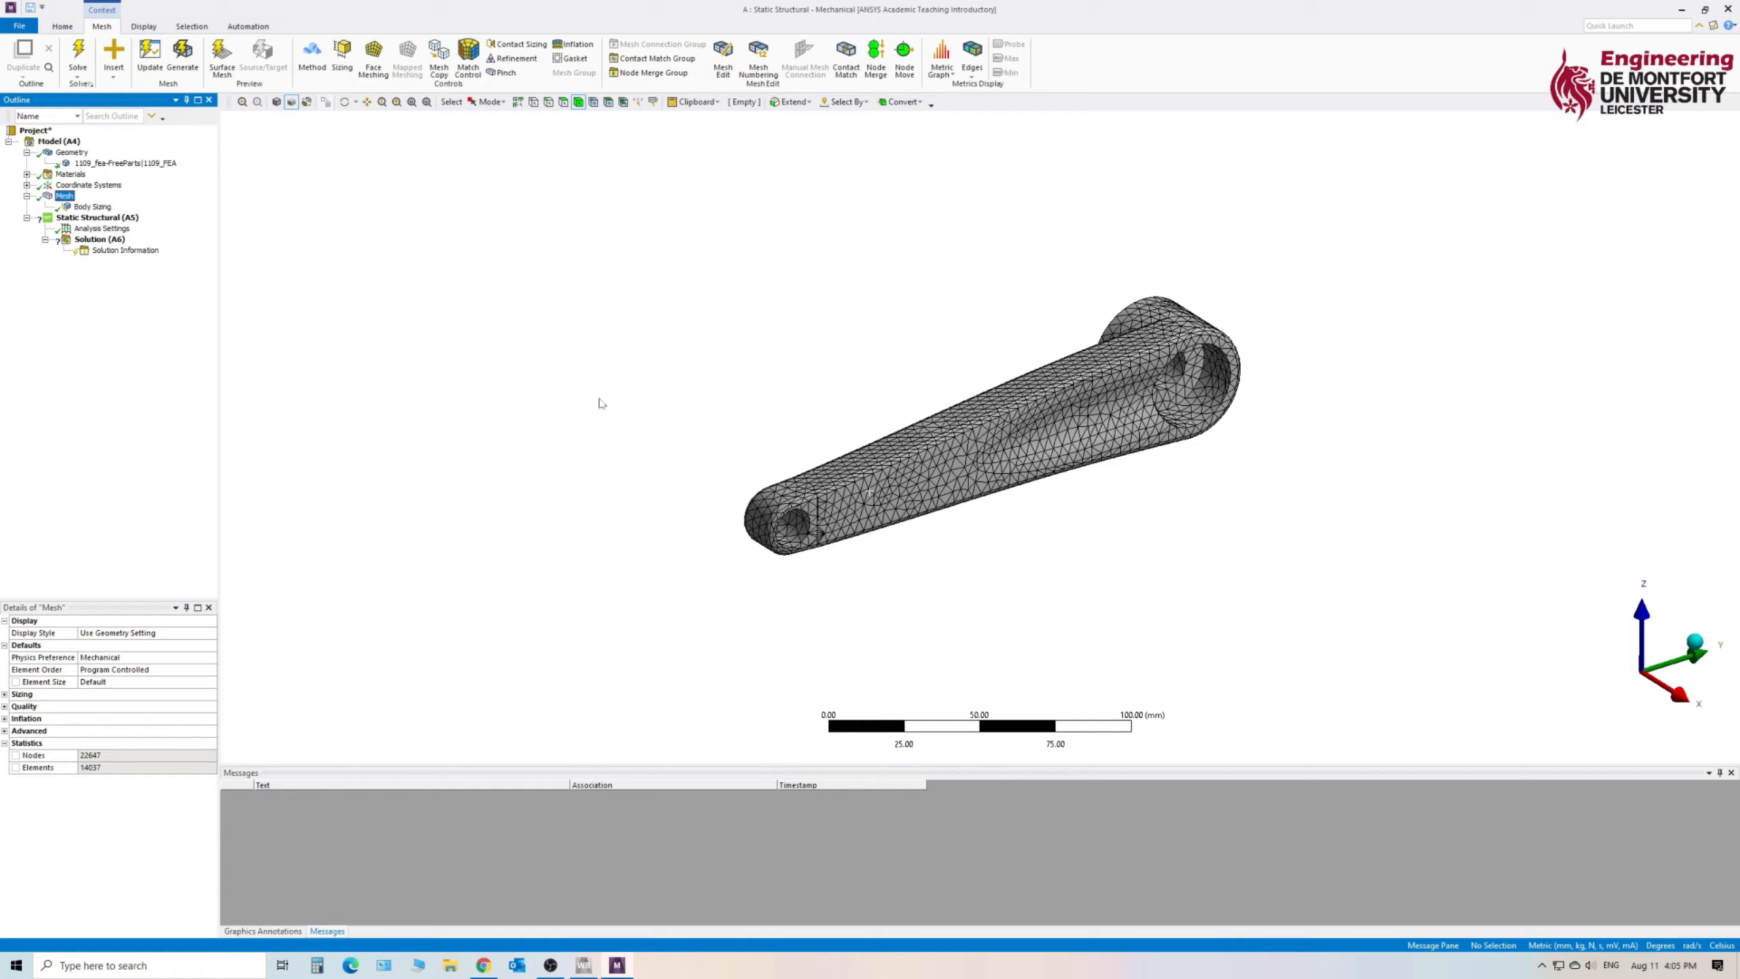
- Insert a Fixed Support in the Static Structural analysis and select both cylindrical half-faces of the hole at the arm's larger end
left_click(99, 220)
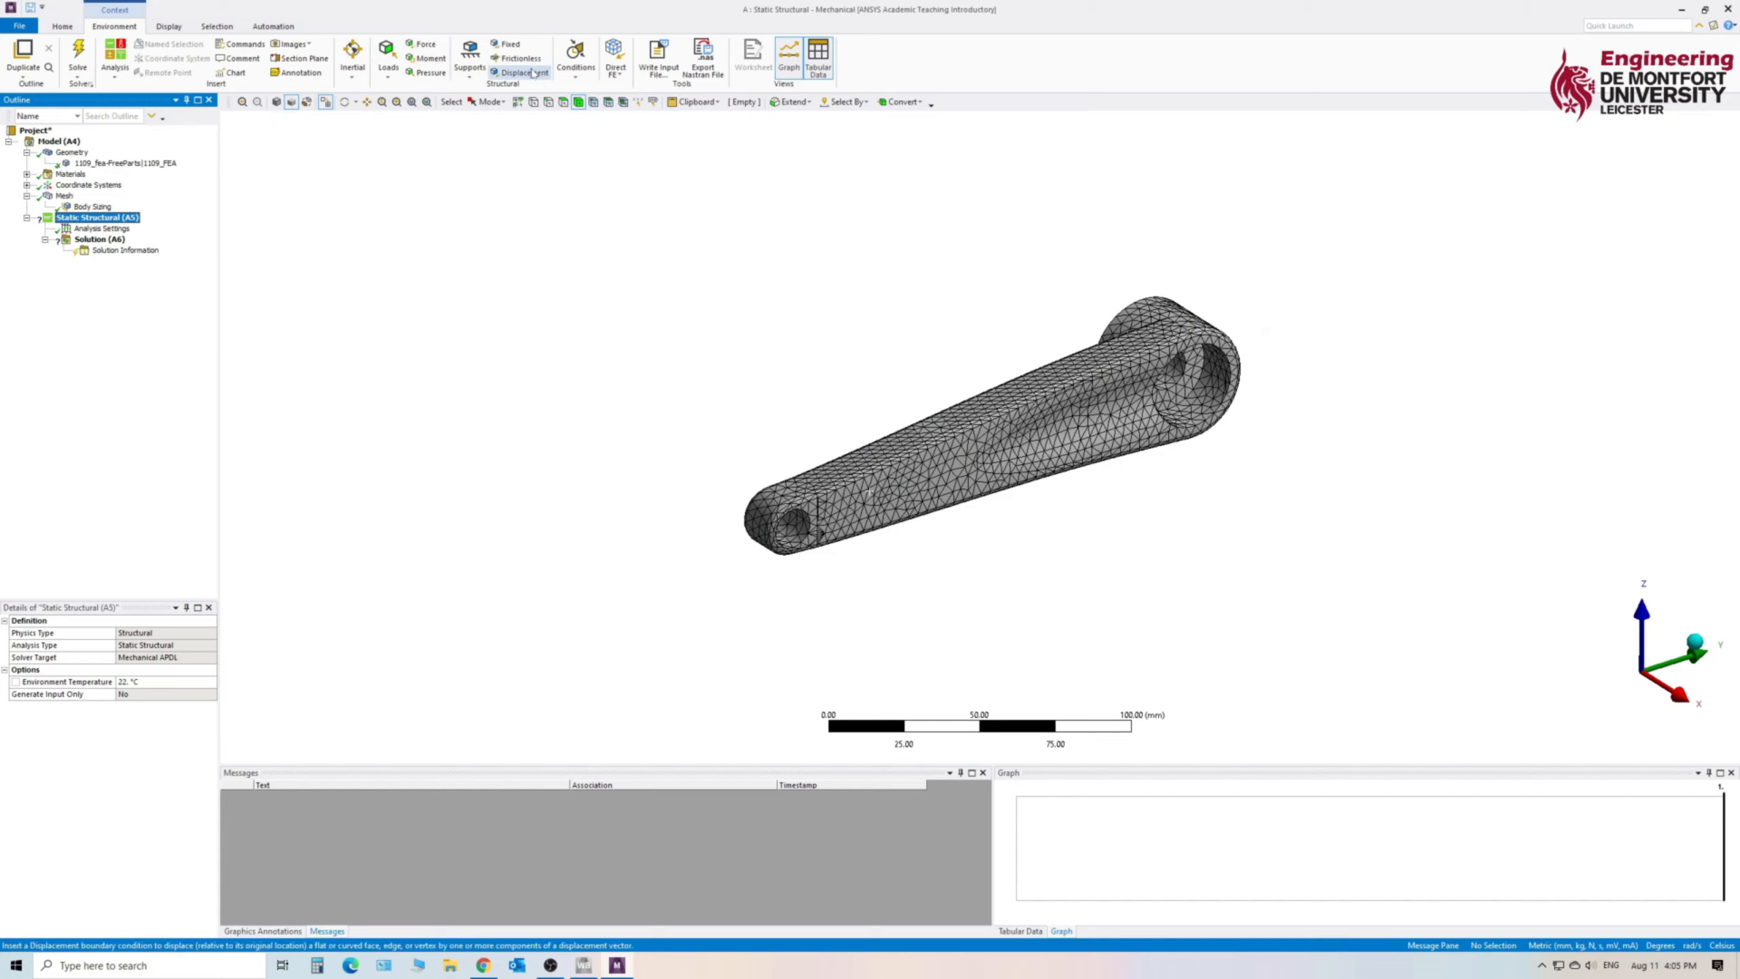
left_click(506, 45)
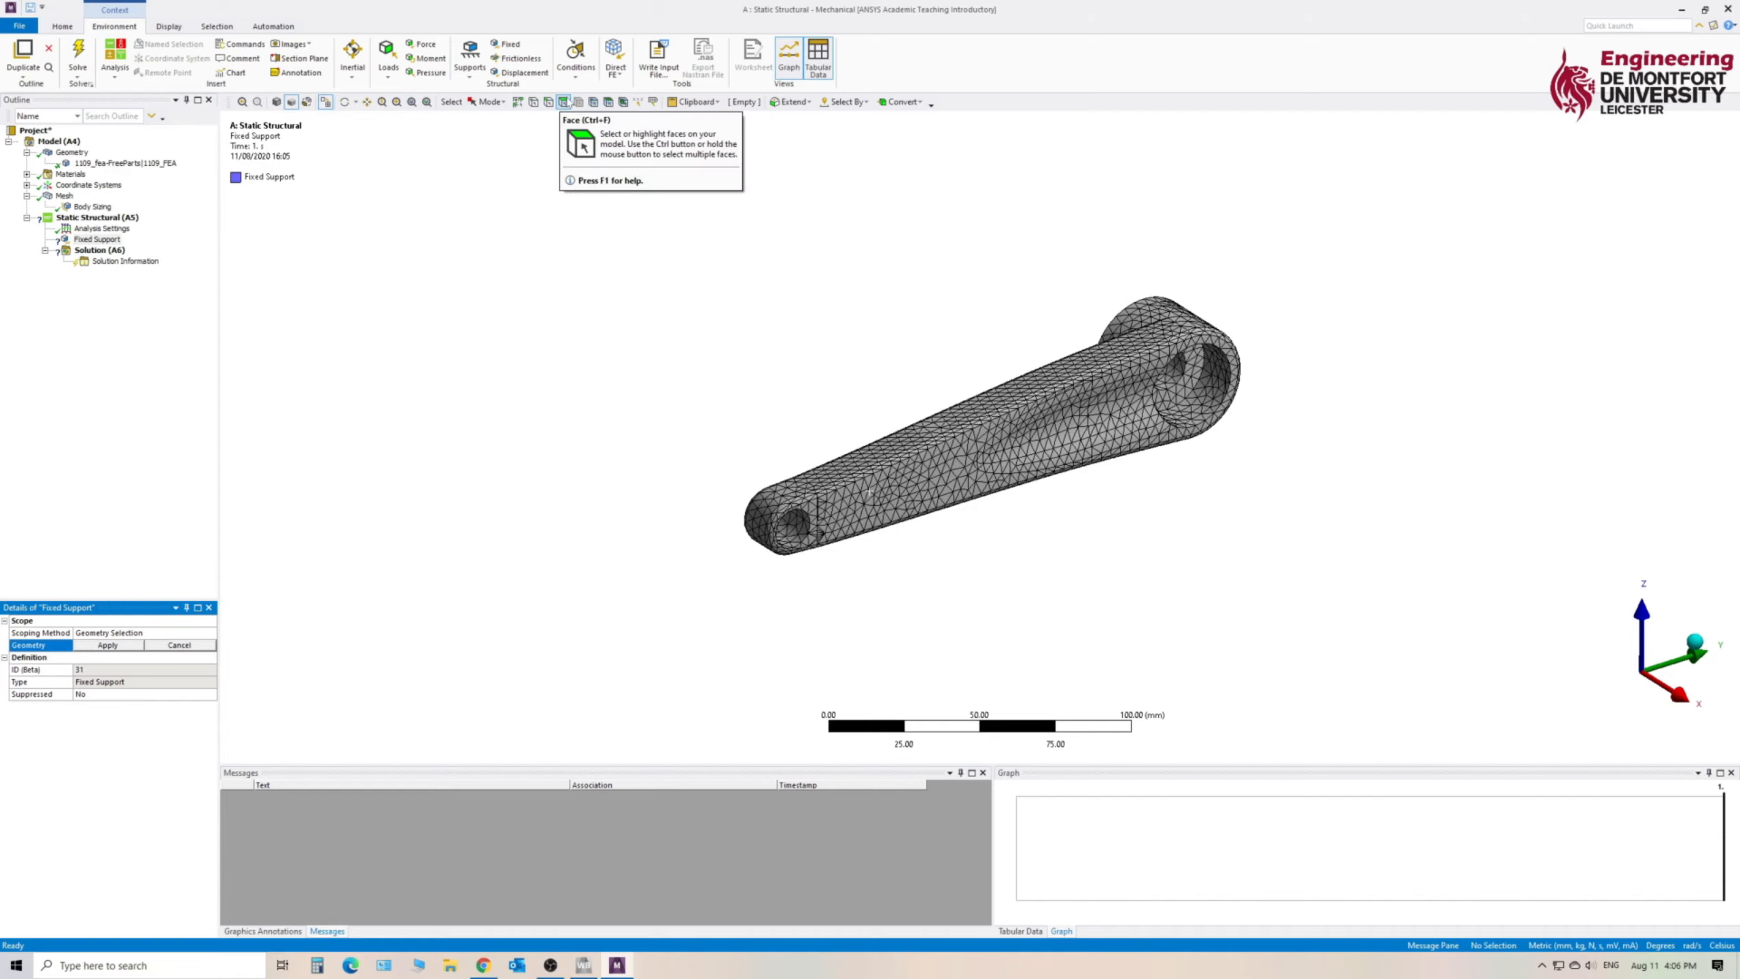
middle_click_drag(1245, 485, 1224, 449)
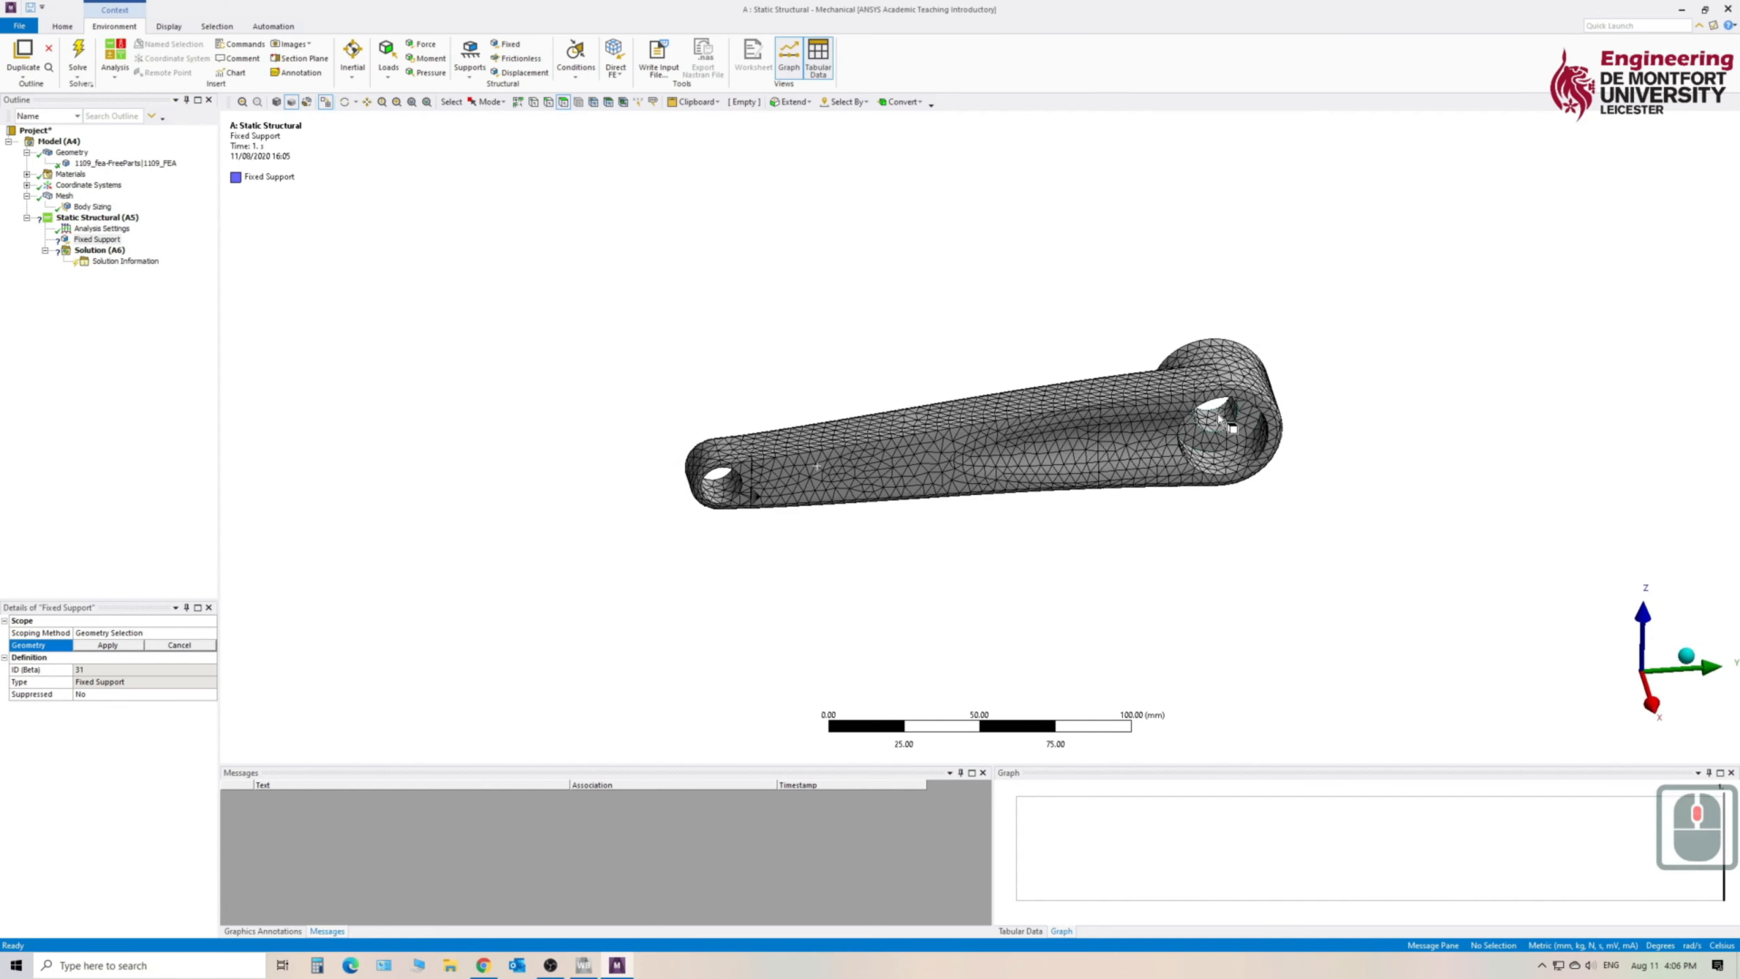
left_click(1219, 422)
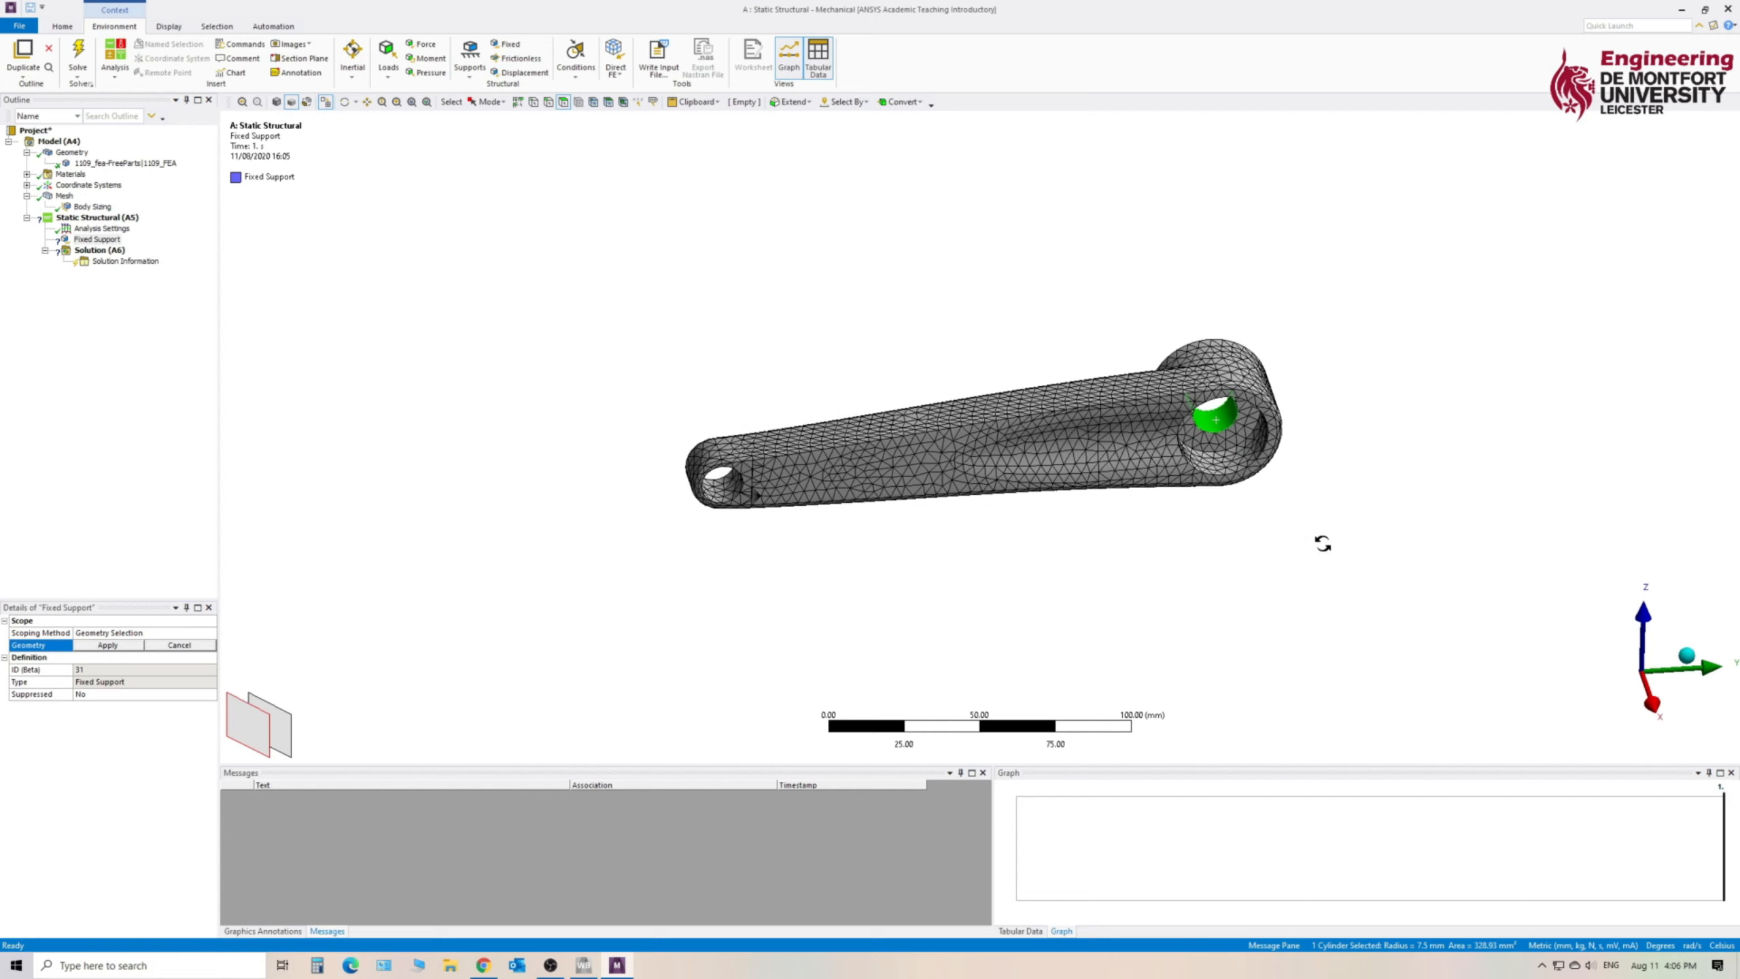
middle_click_drag(1320, 544, 1274, 467)
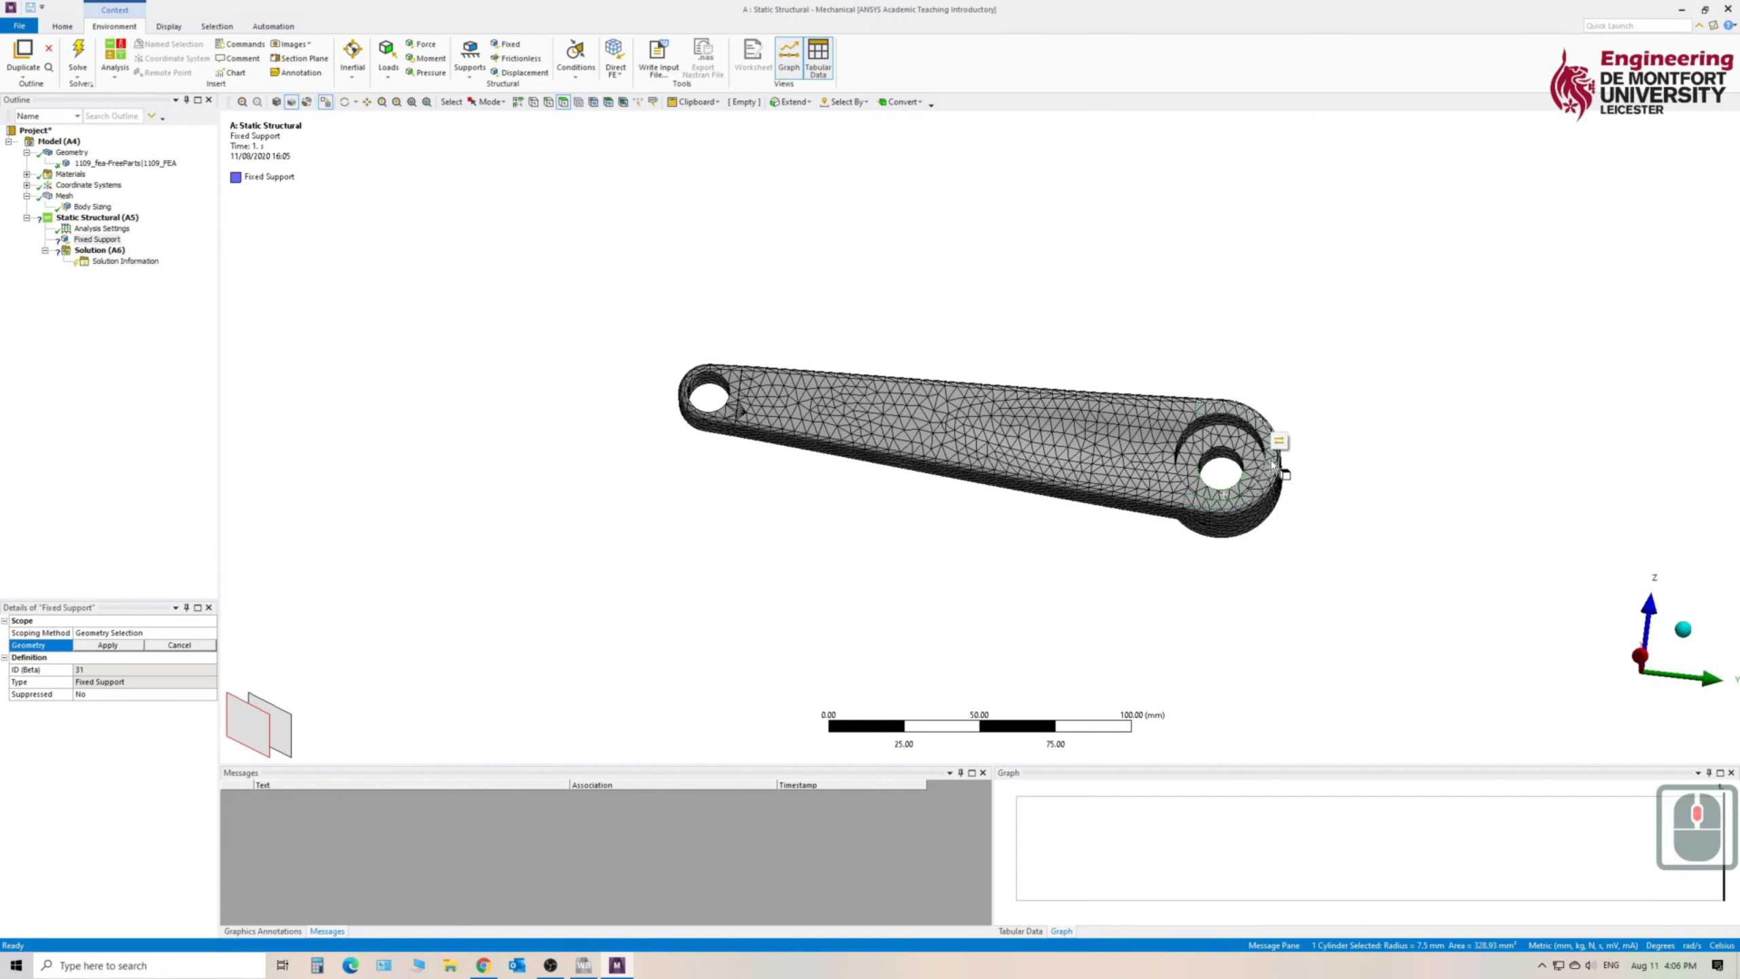
left_click(1223, 458, "ctrl")
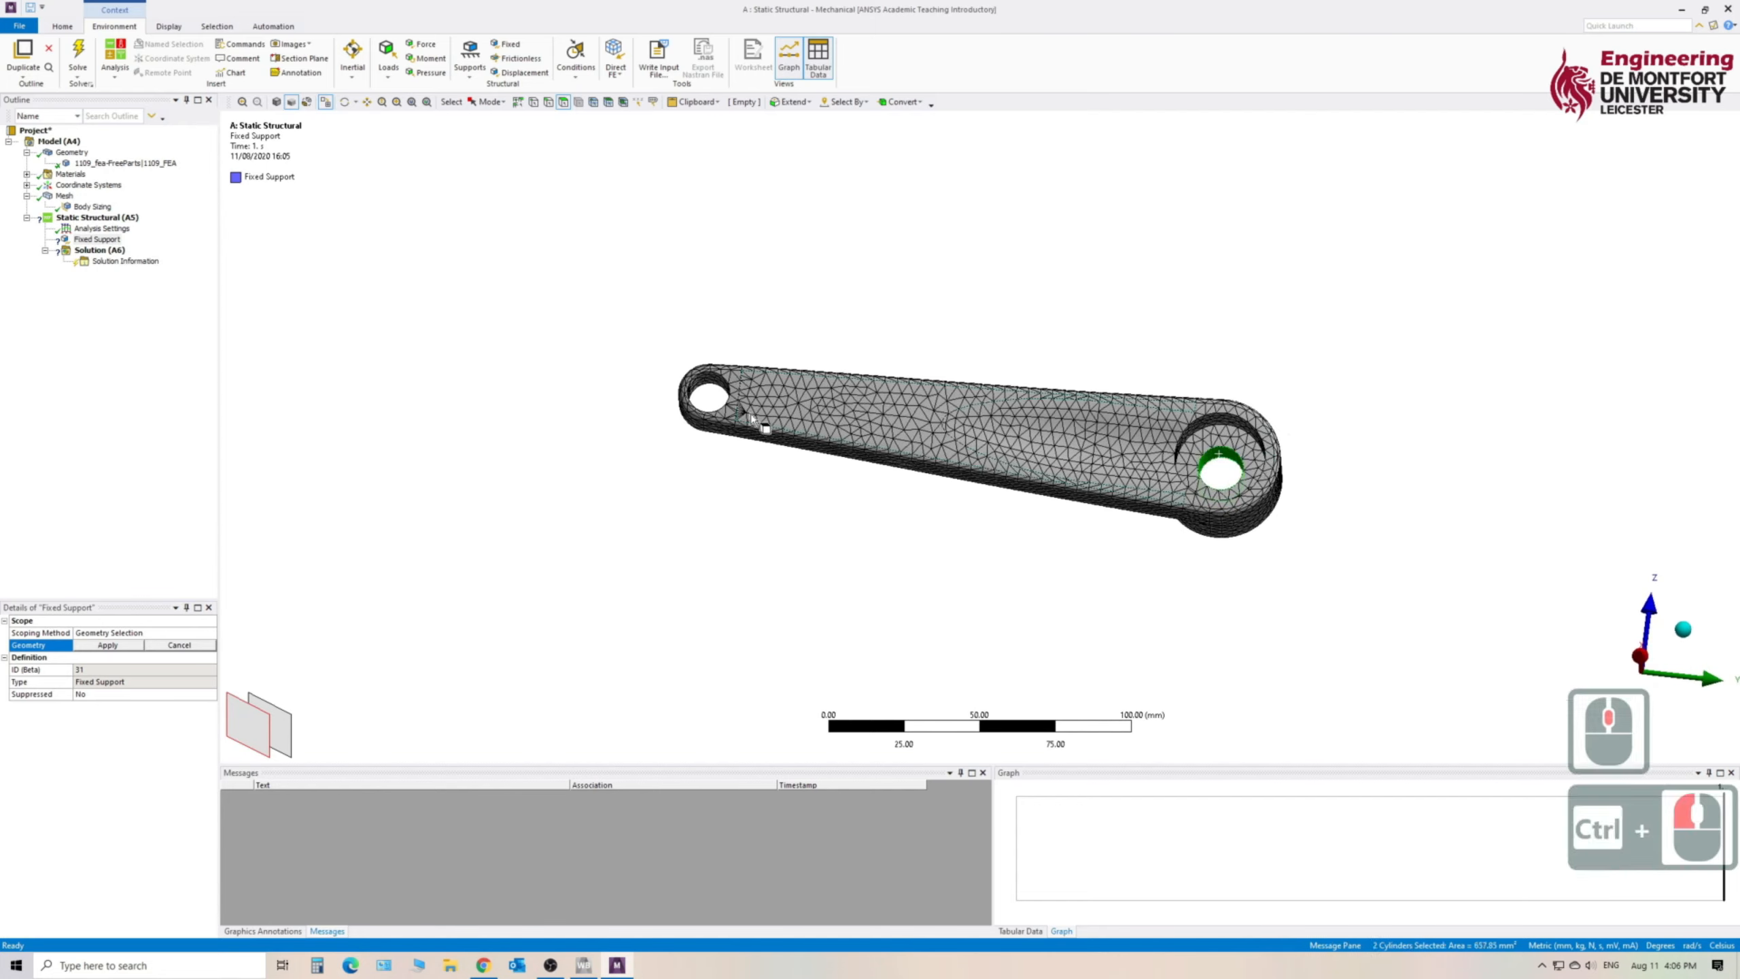
middle_click_drag(730, 575, 834, 644)
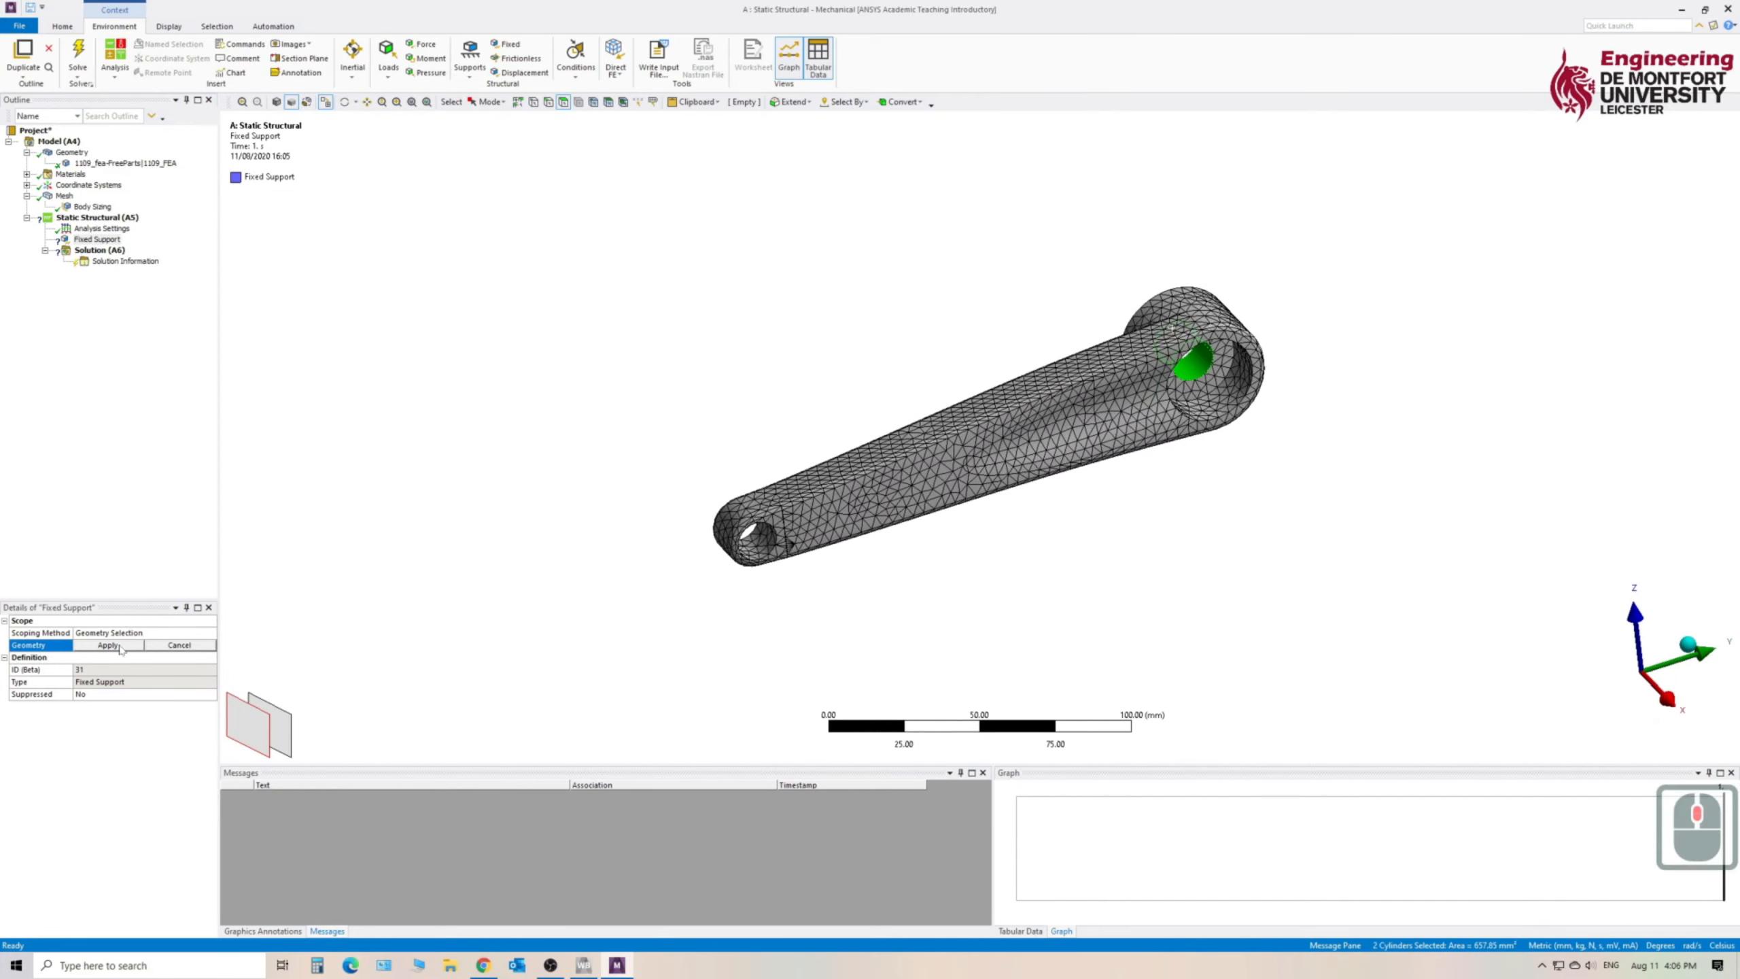
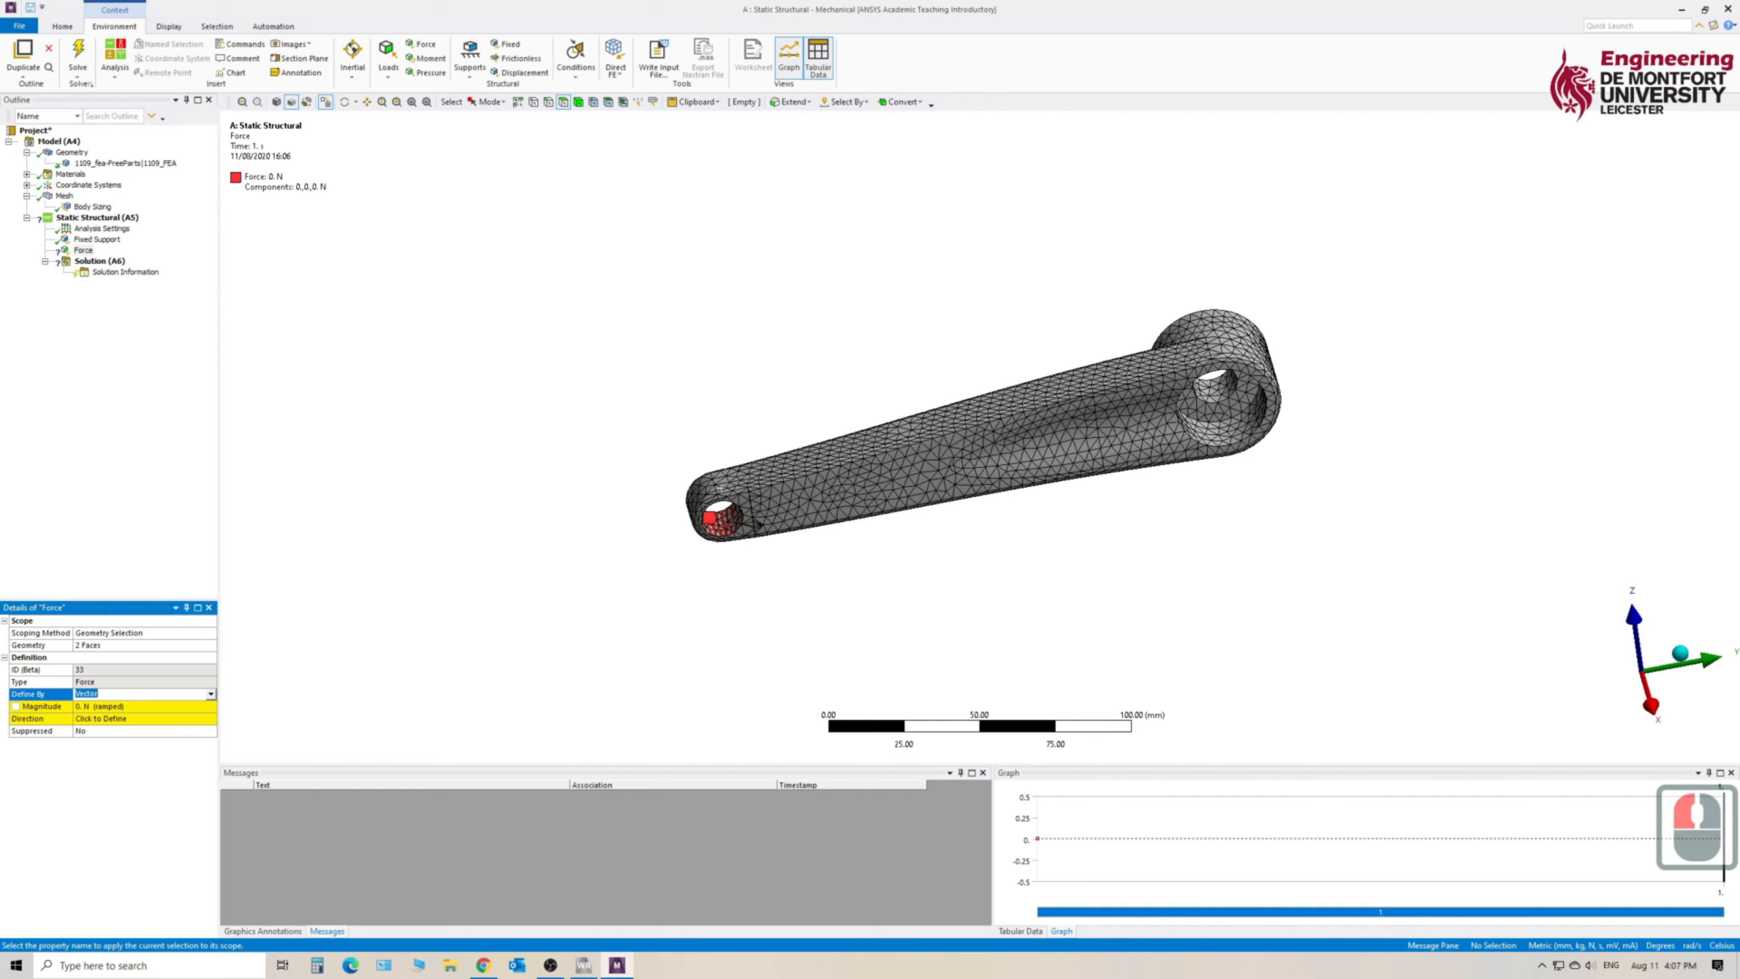
- Define the force at the small-end hole by components and set its Z component to -1000 N
left_click(211, 695)
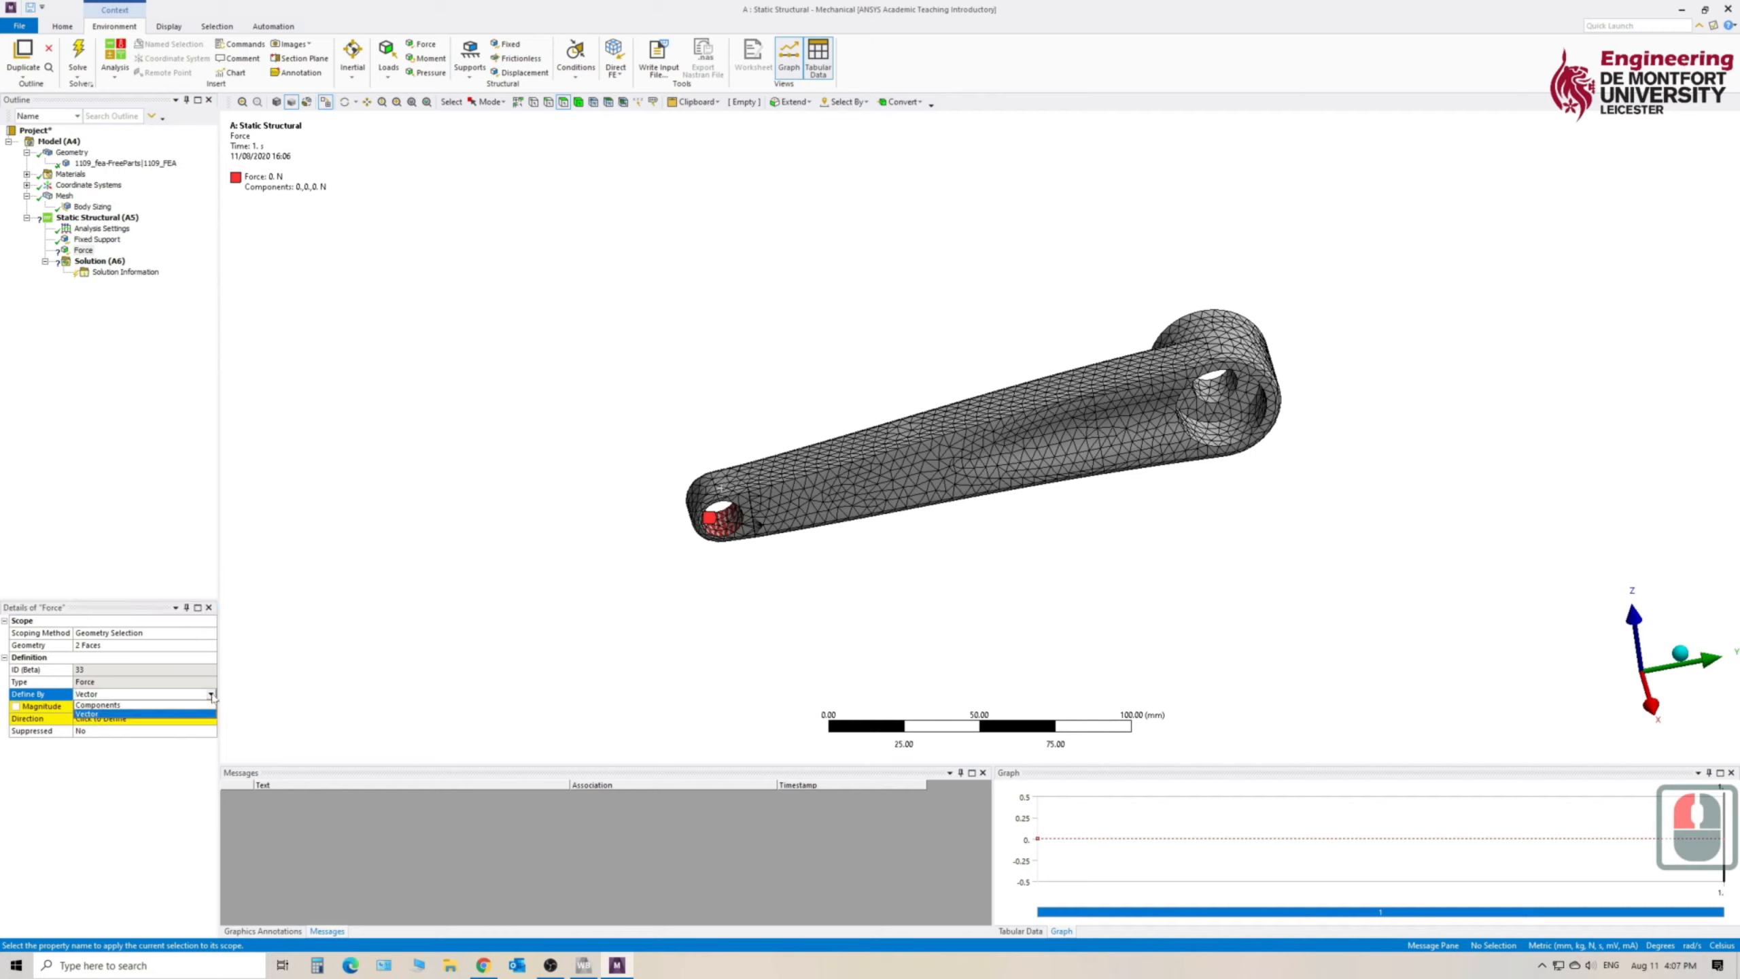
left_click(98, 706)
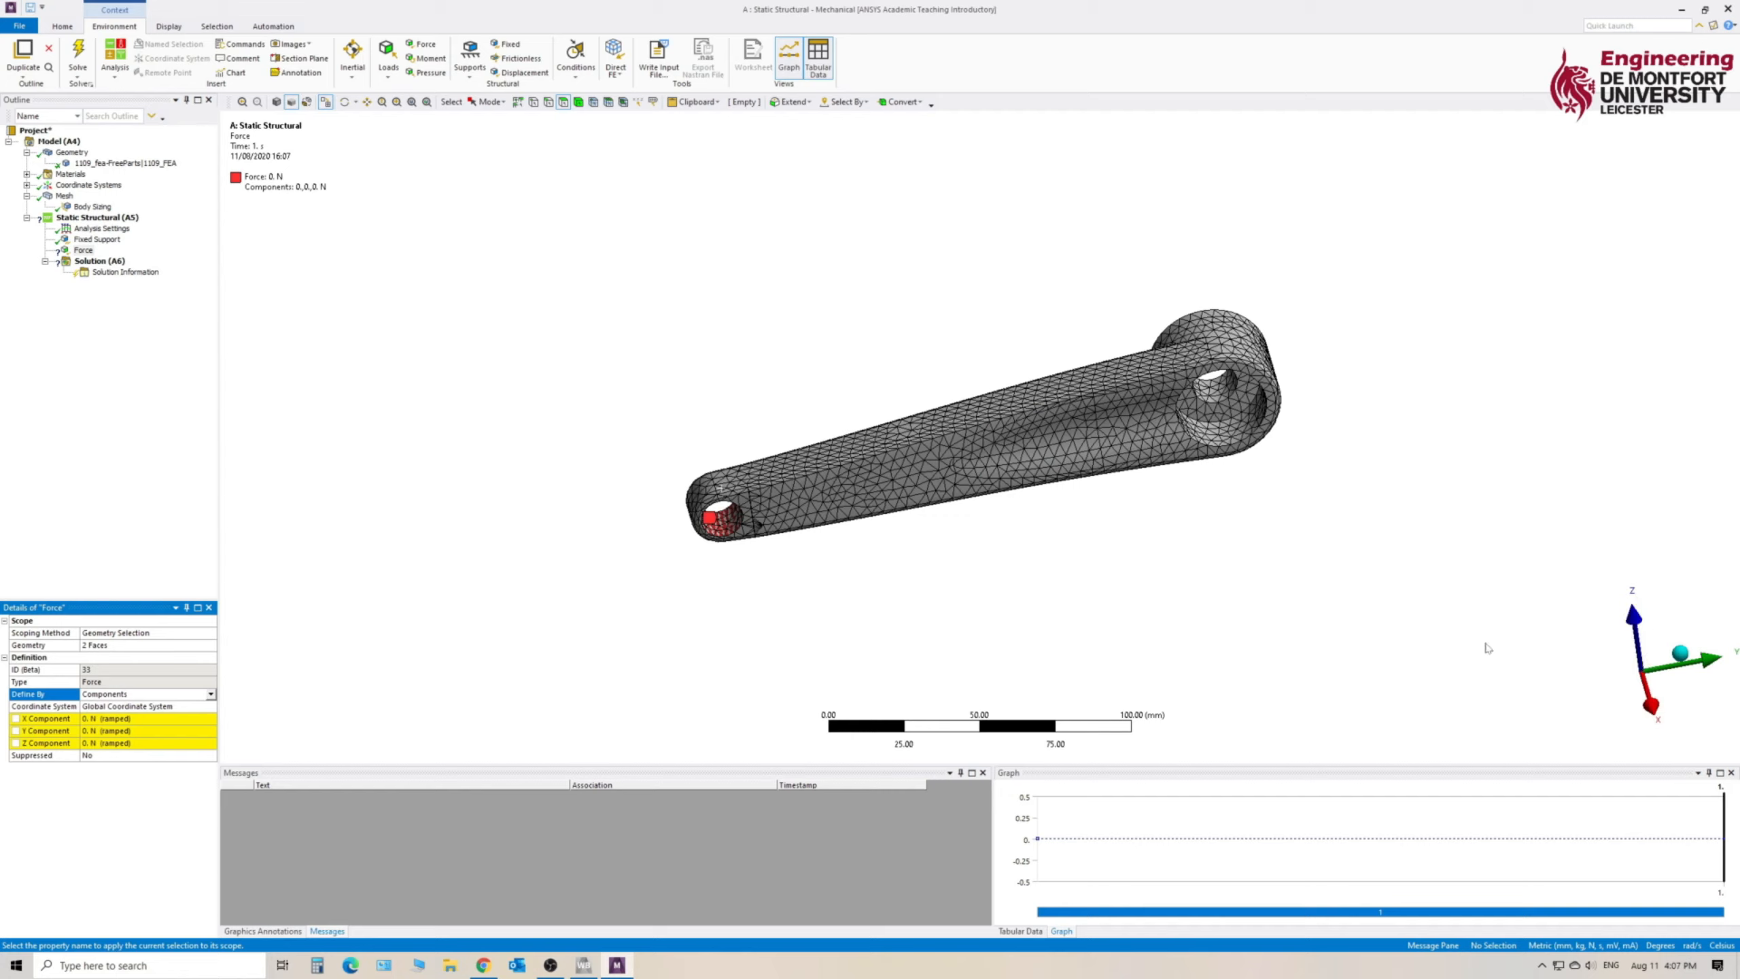
middle_click_drag(806, 607, 698, 591)
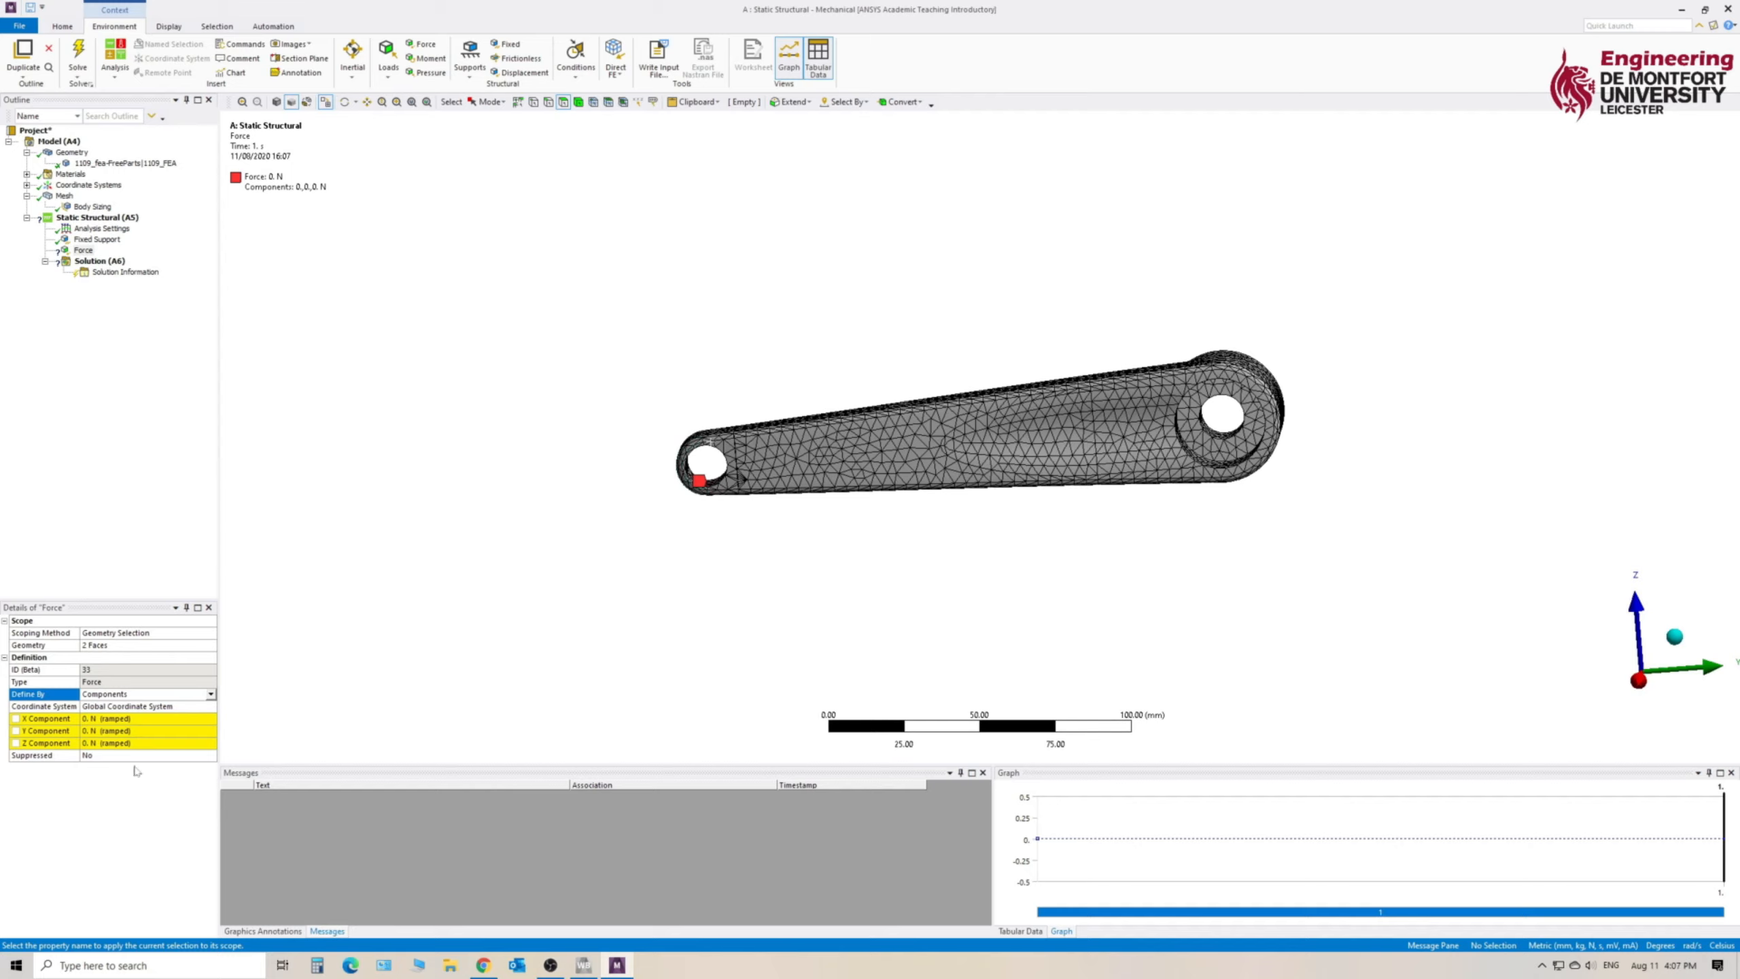
left_click(111, 745)
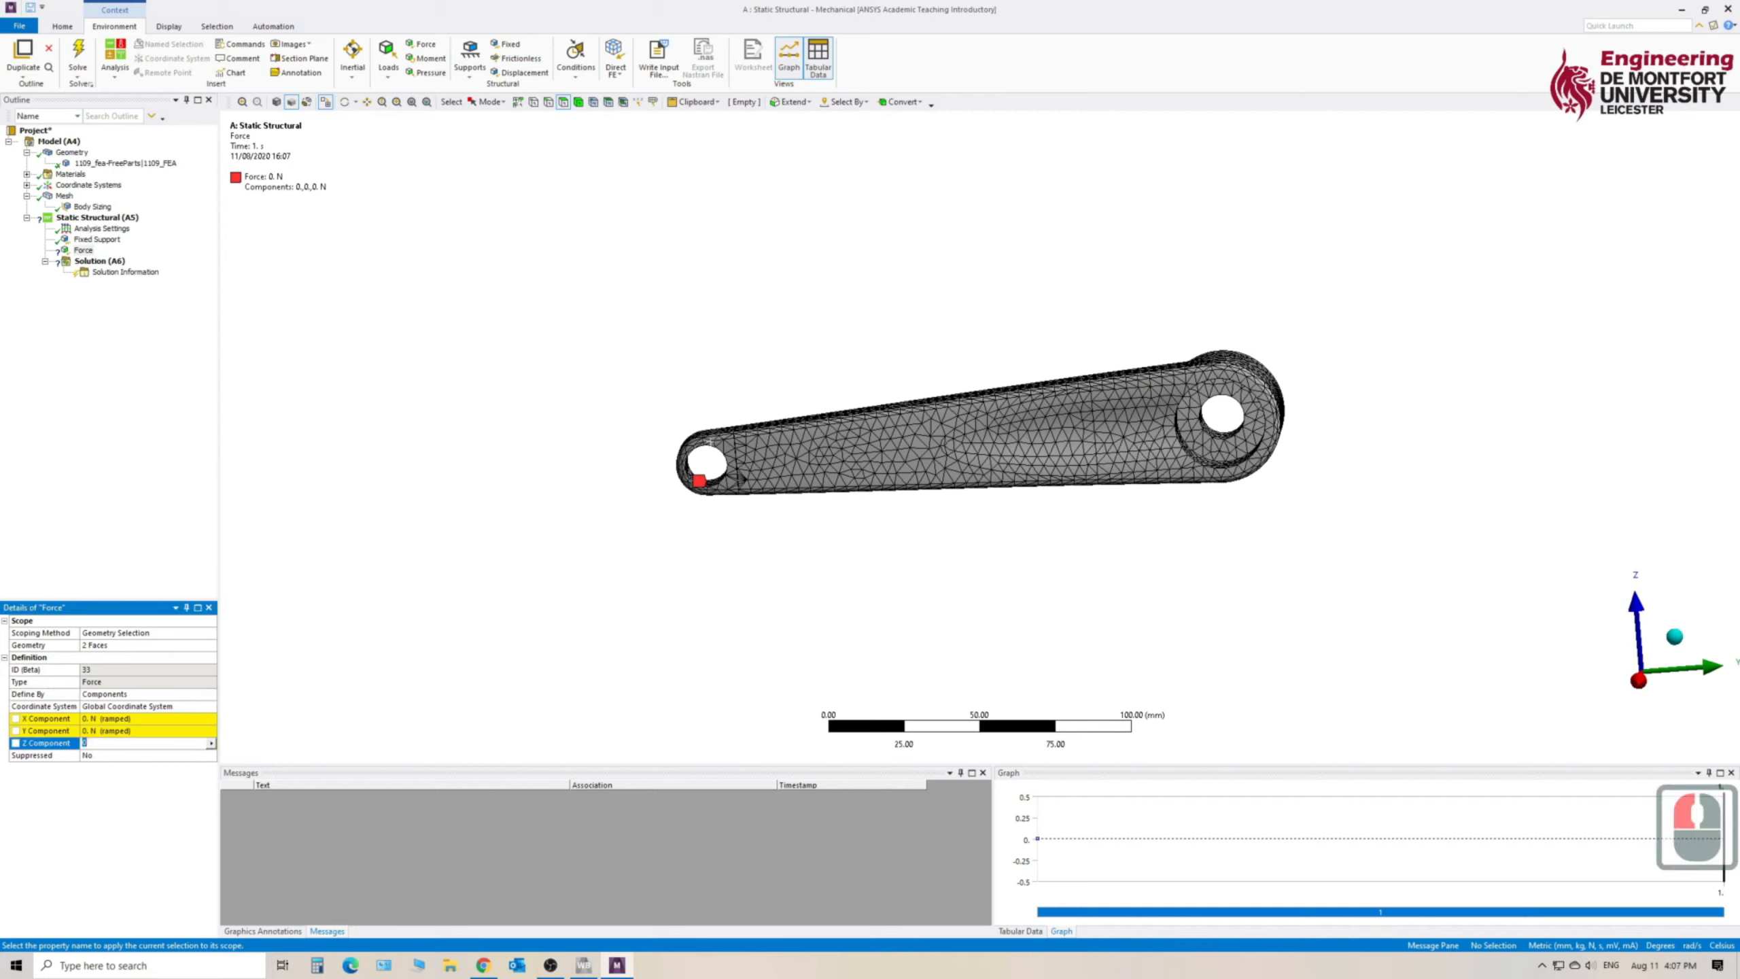
type("-1000")
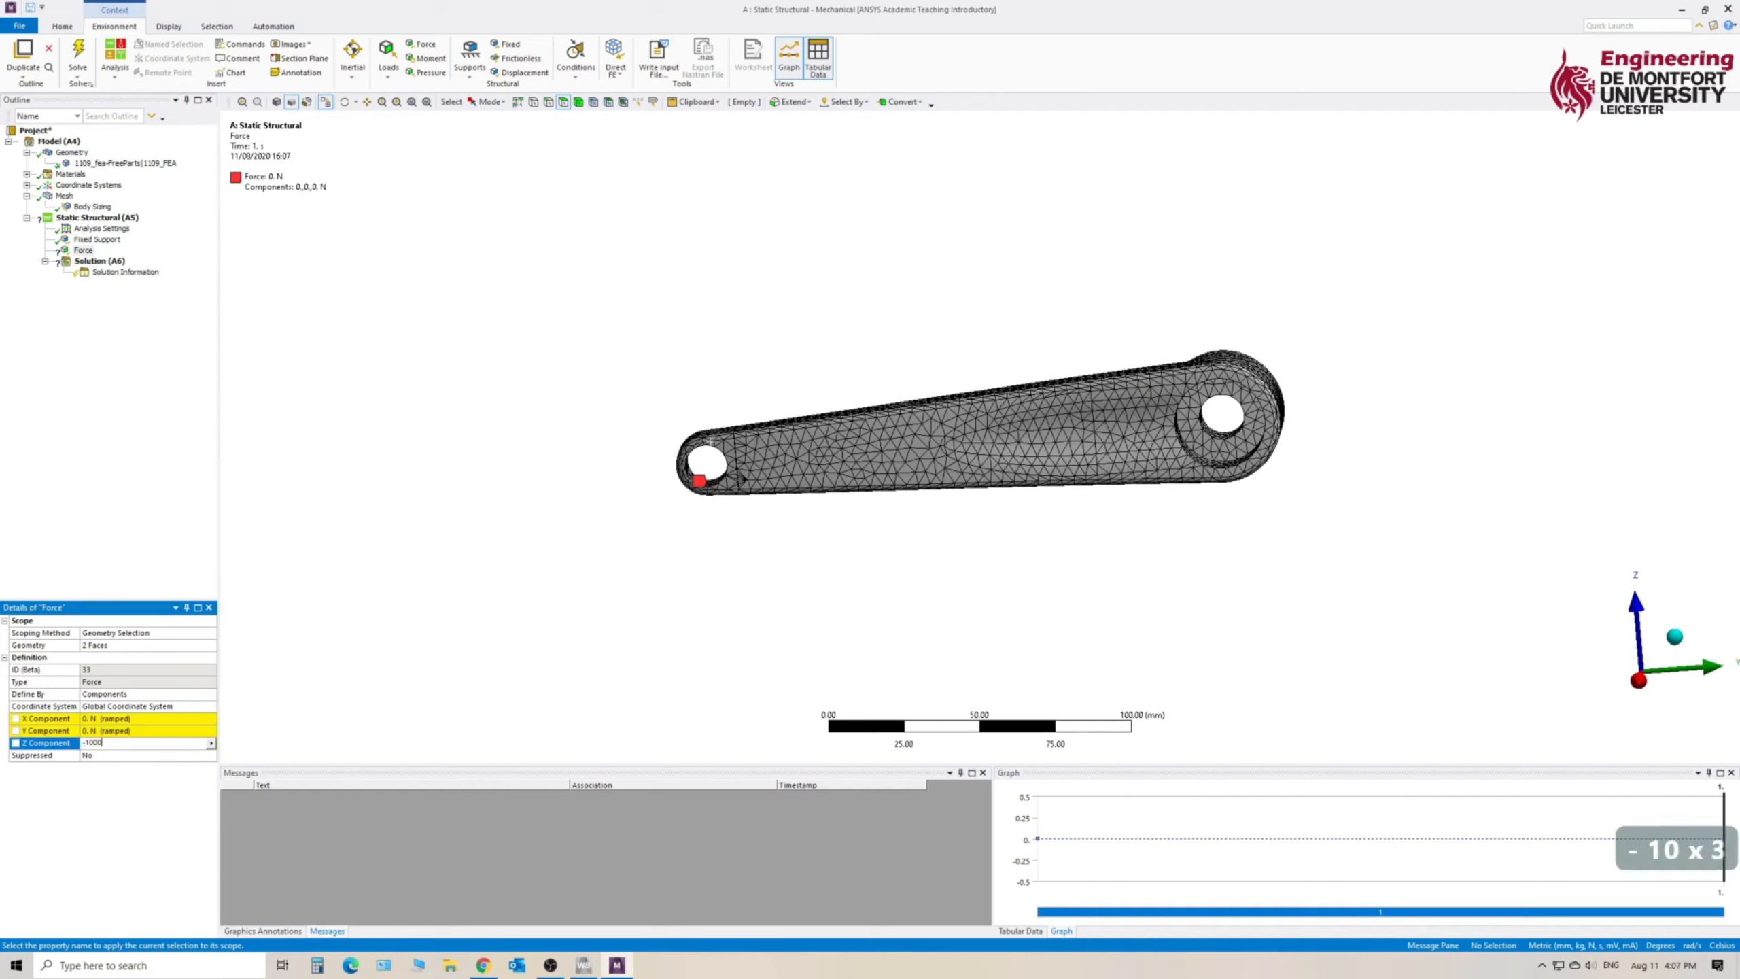
key("Return")
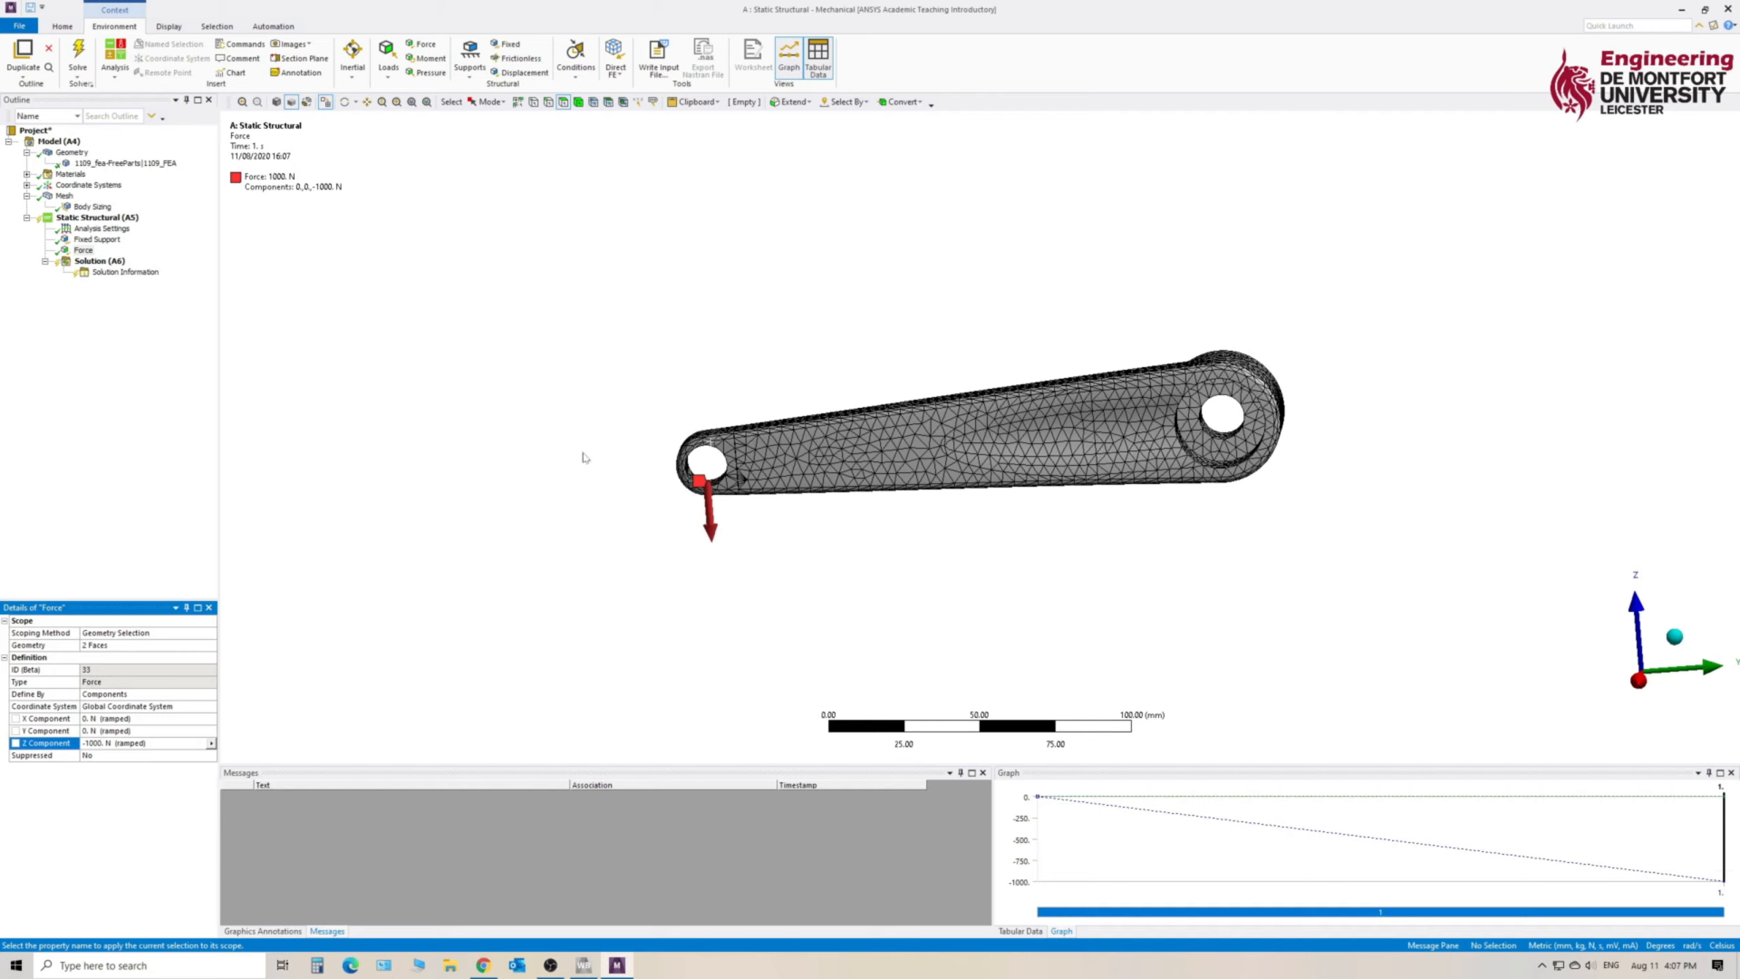
- Display the force and fixed support together for the Static Structural analysis and solve it
left_click(89, 224)
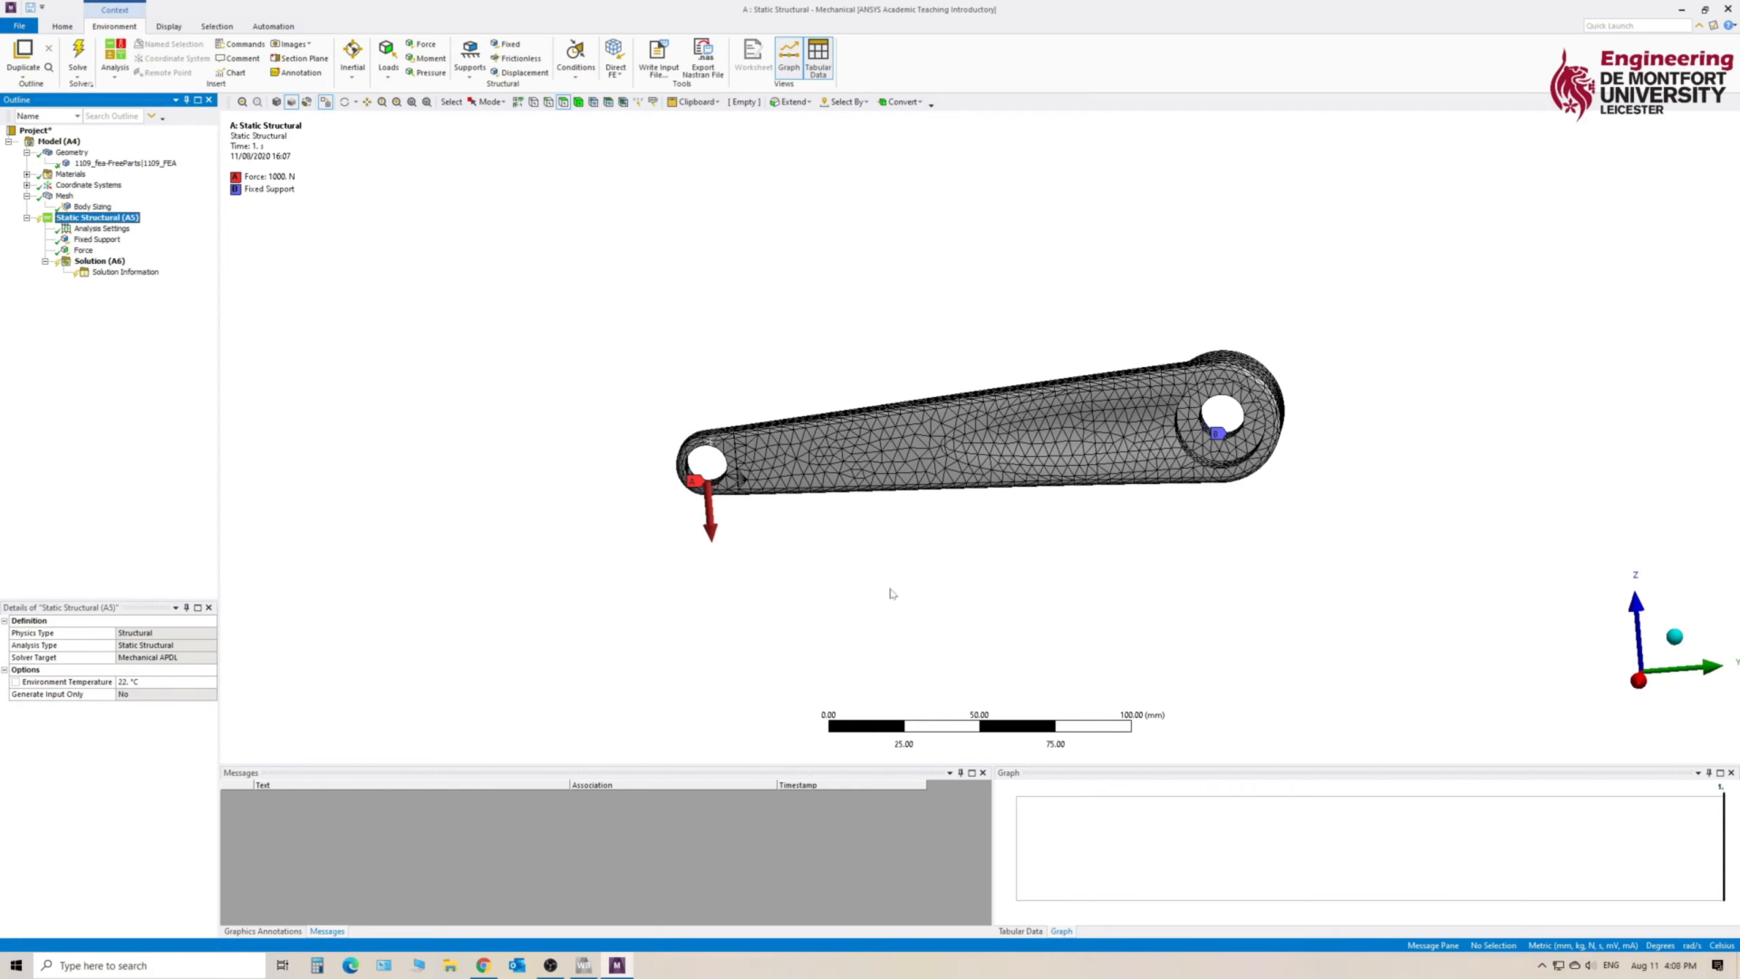
middle_click_drag(786, 619, 921, 649)
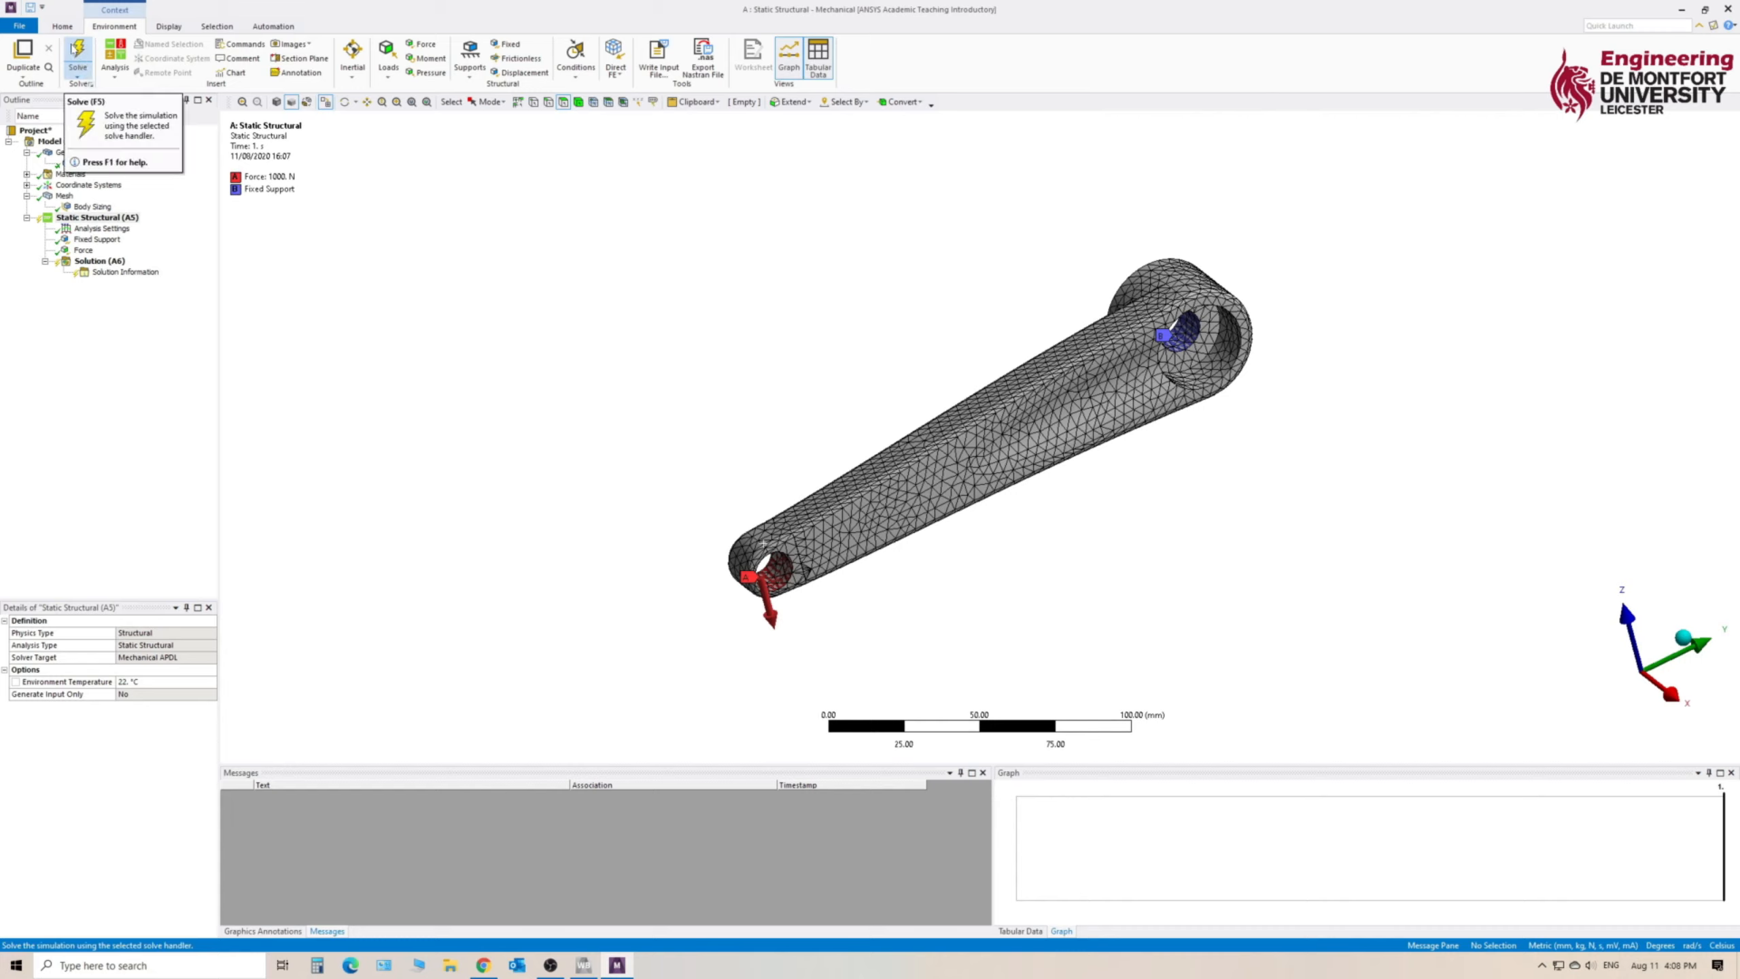
left_click(79, 51)
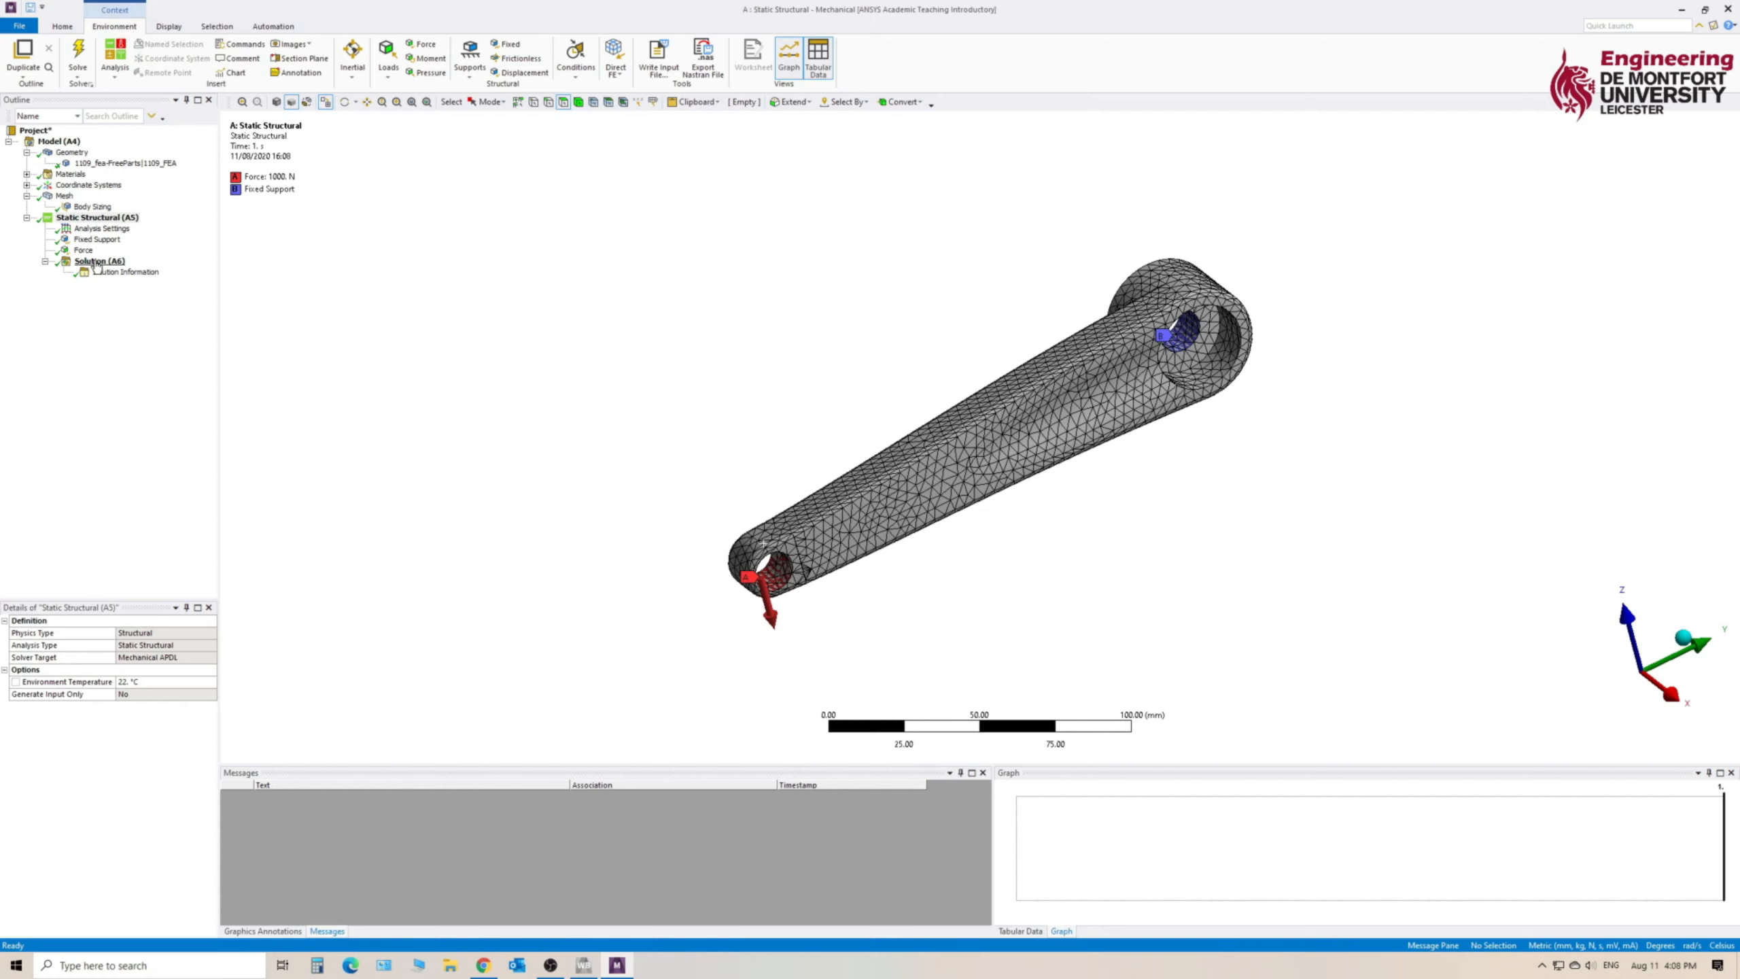
- Add Equivalent (von-Mises) Stress and Total Deformation results to the Solution
left_click(96, 263)
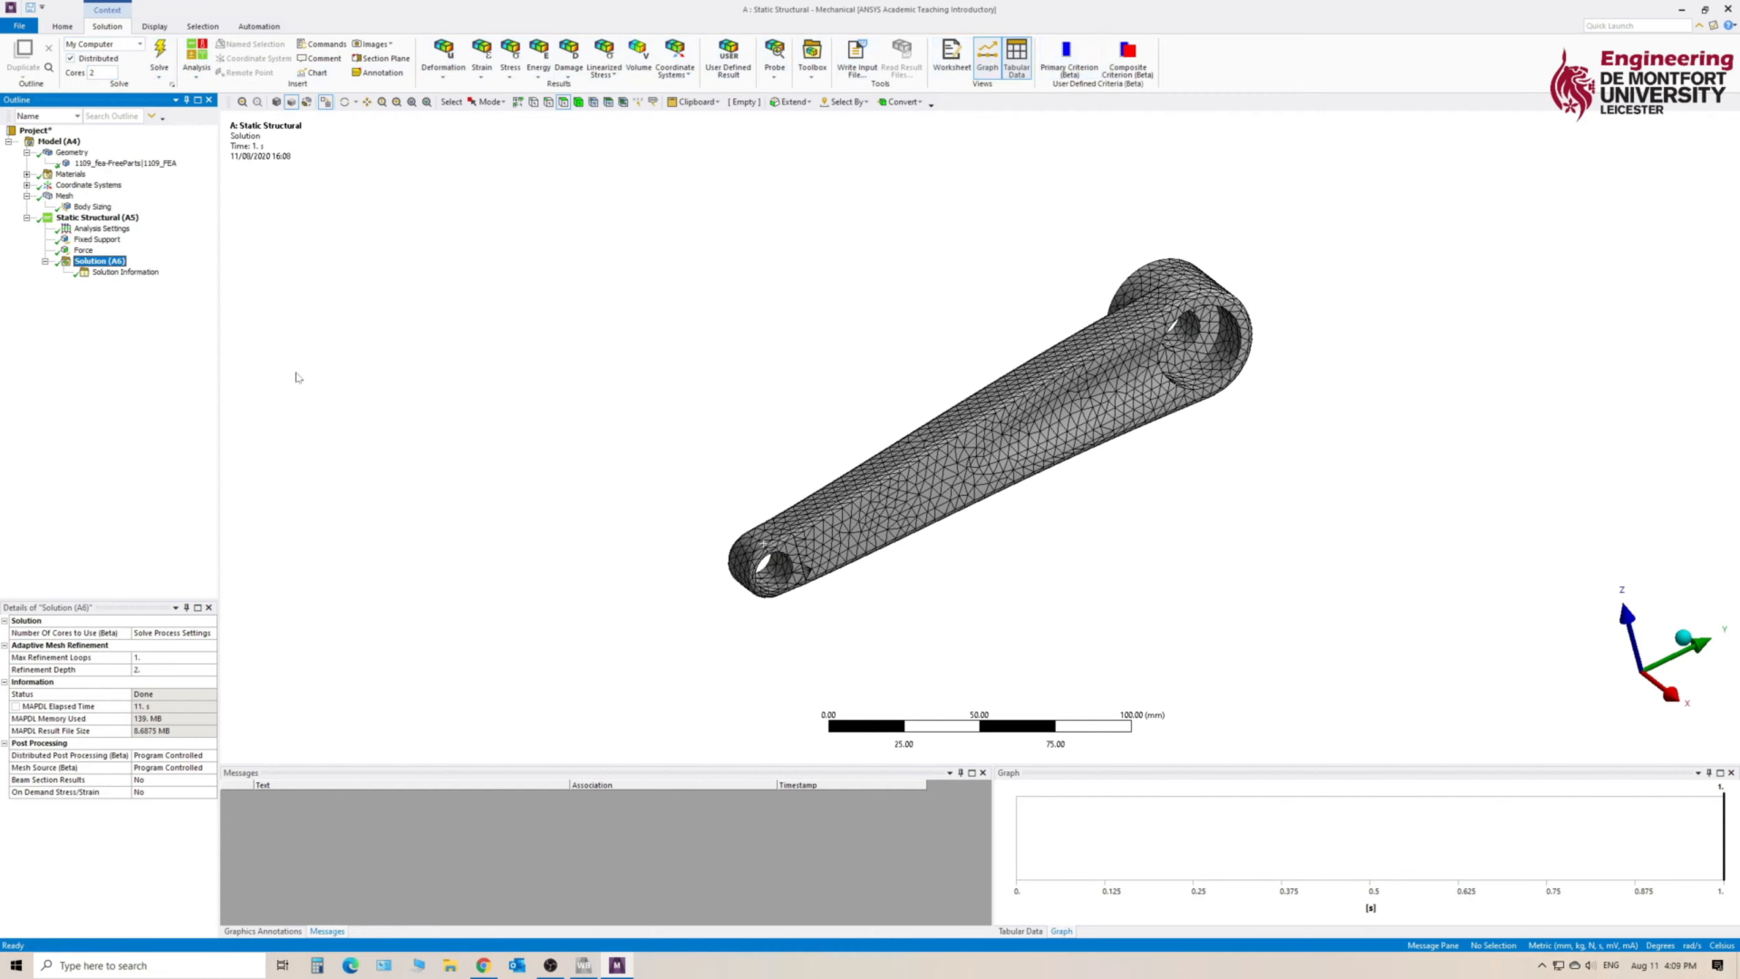
left_click(514, 59)
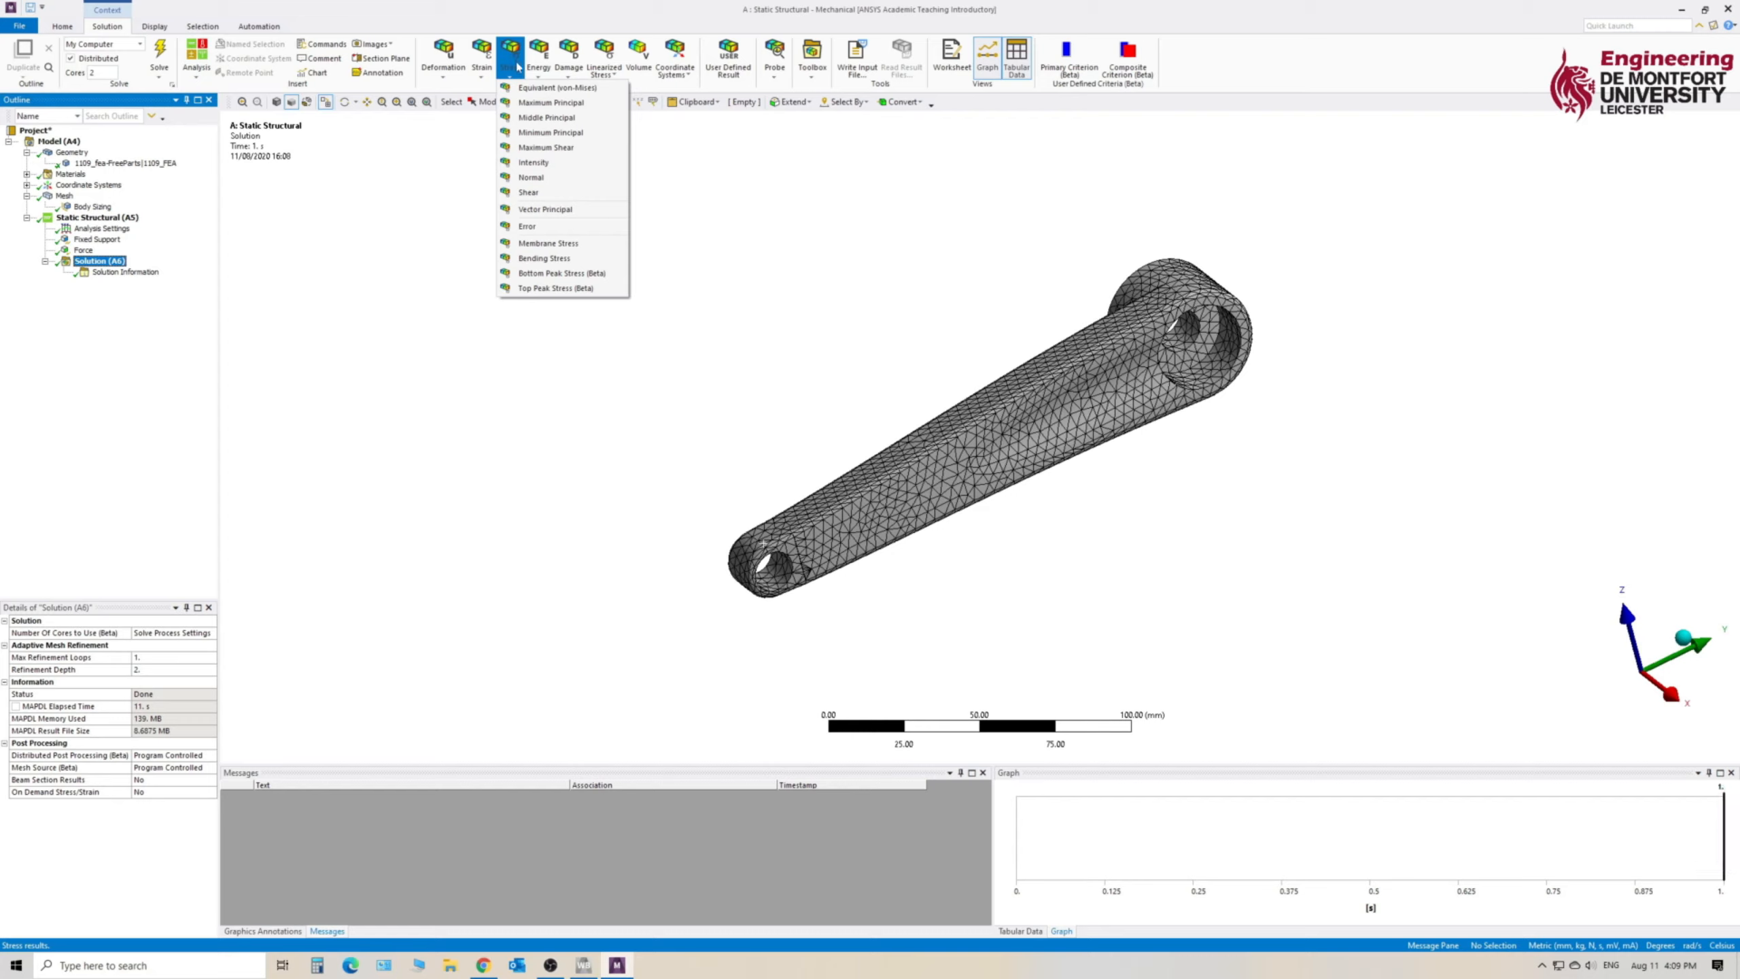
left_click(555, 91)
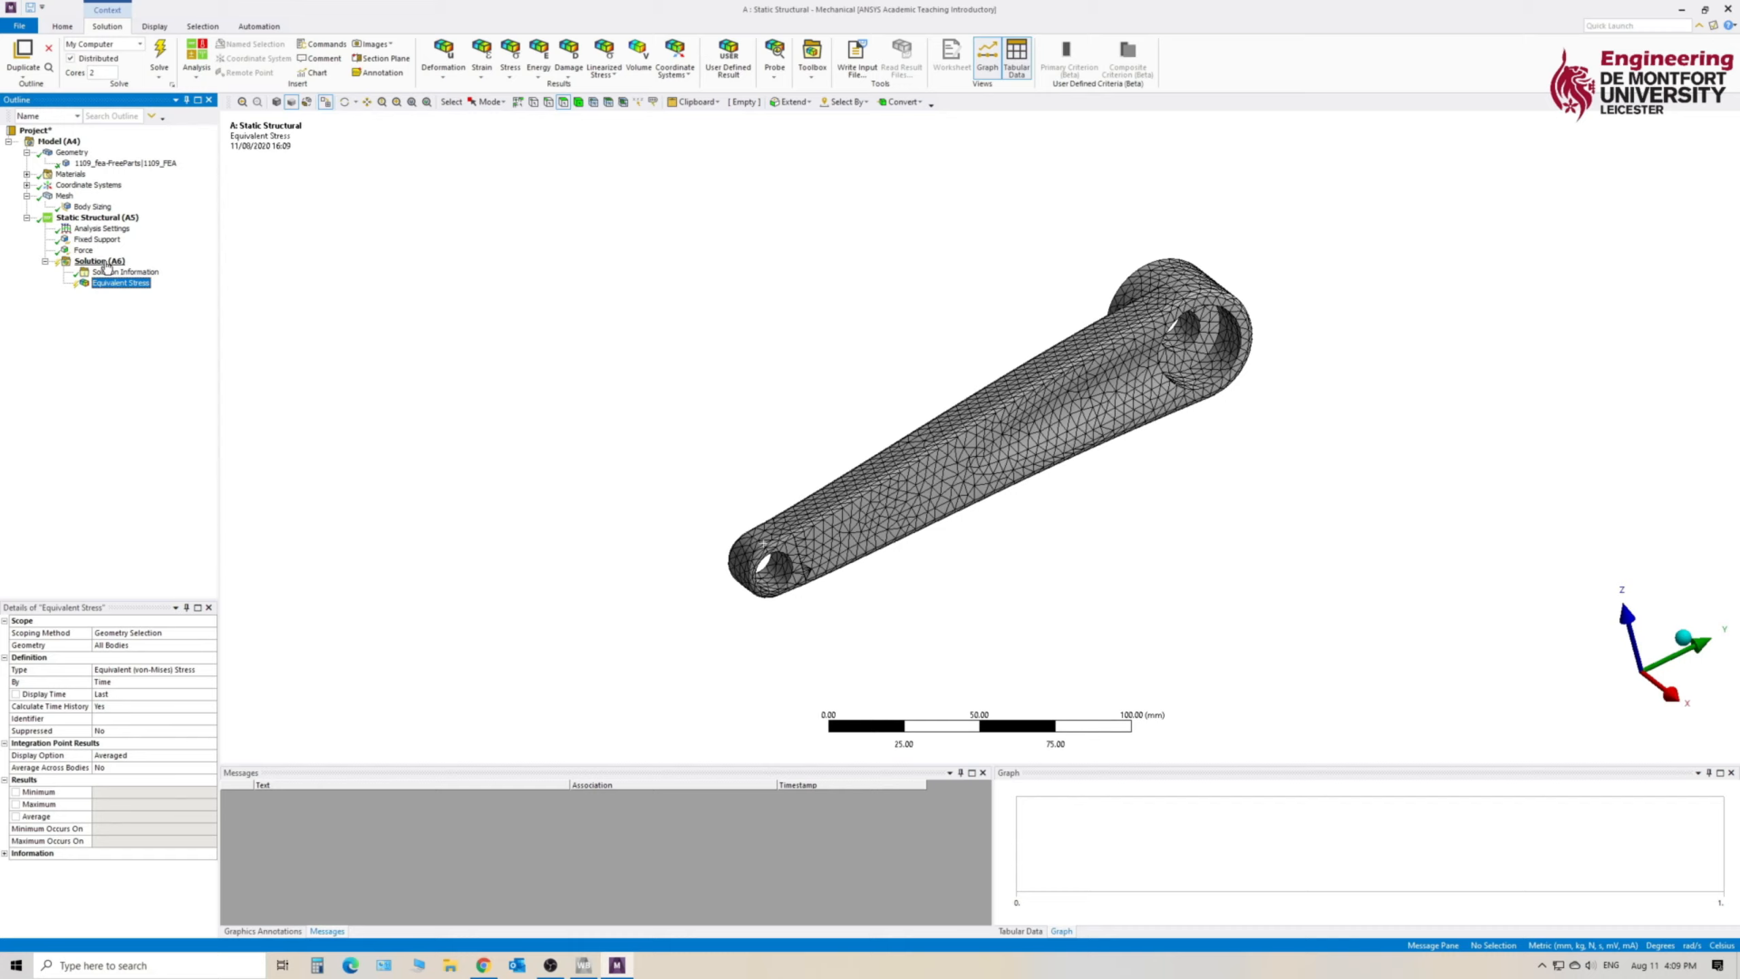
left_click(456, 65)
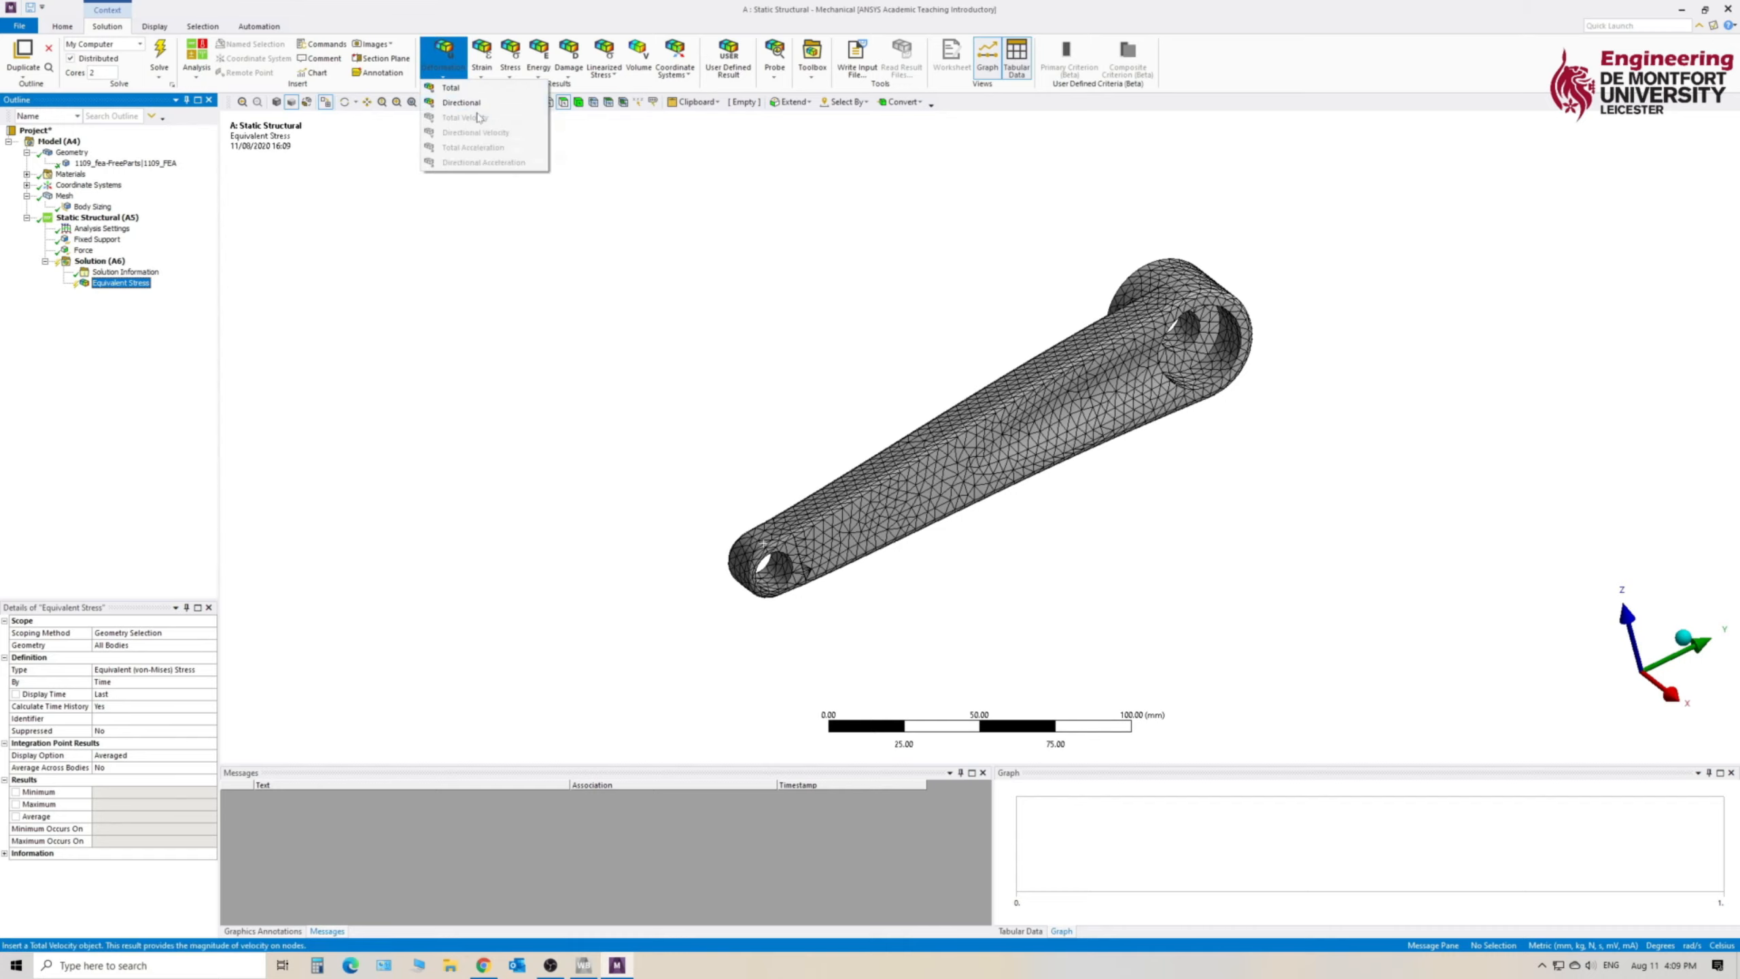
left_click(477, 89)
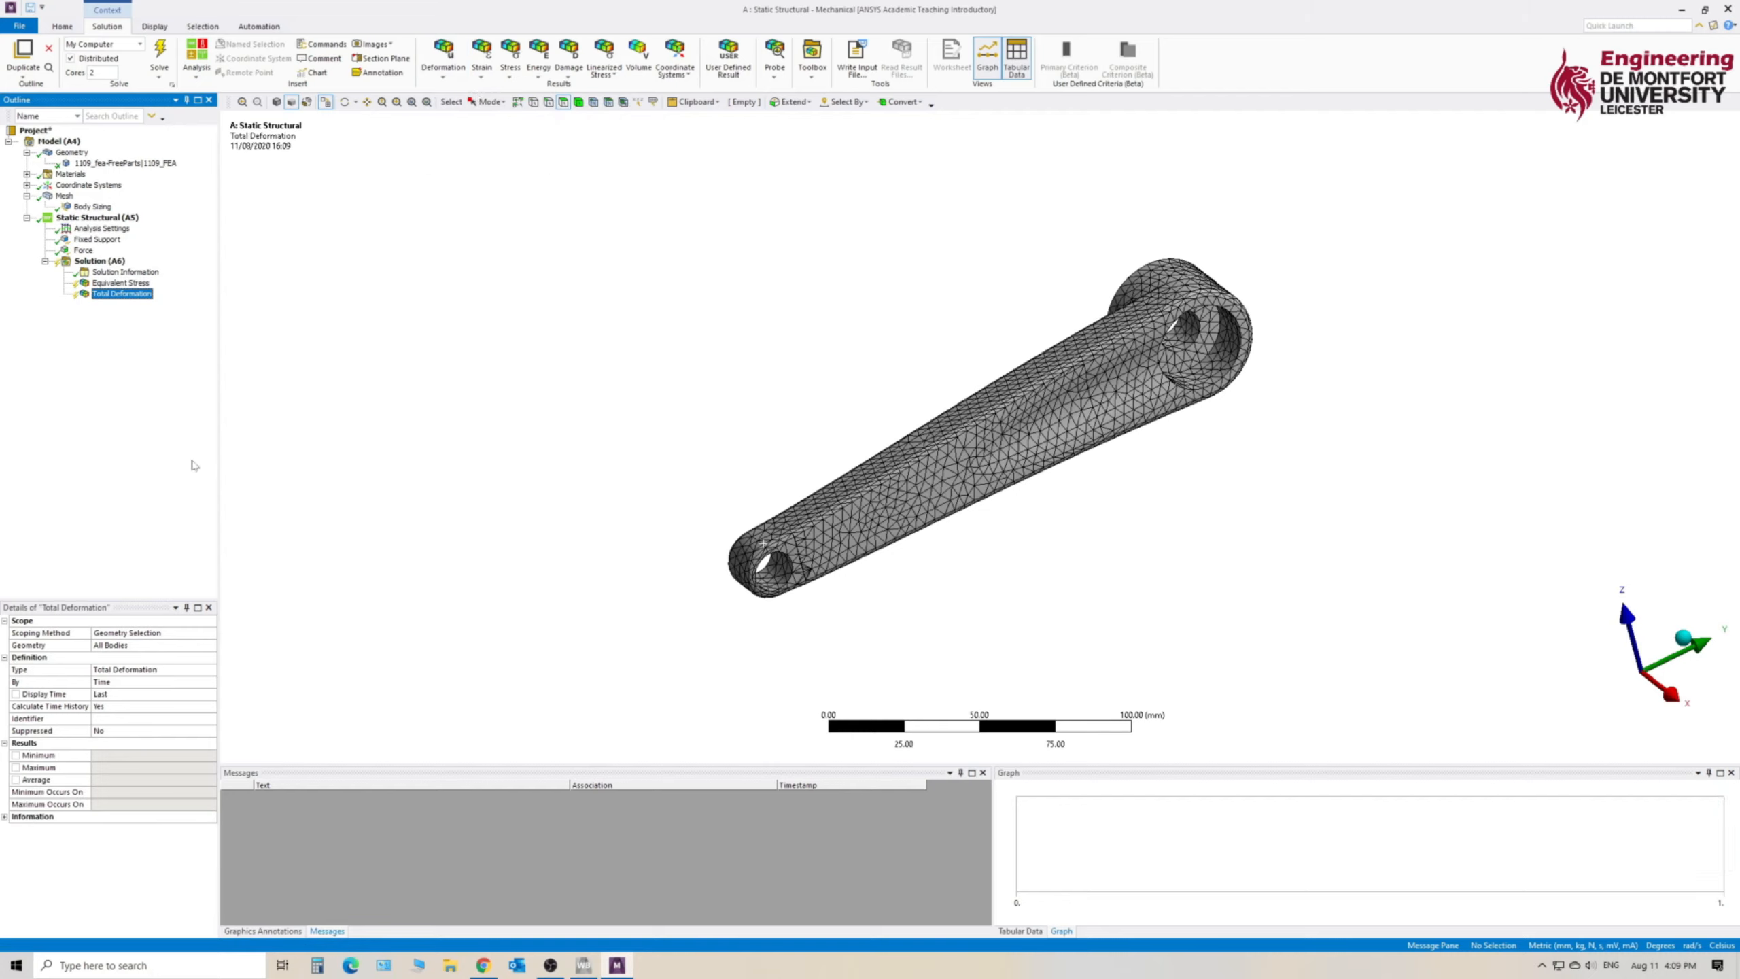
- Check the two newly added result objects and evaluate all results of the Solution
left_click(118, 283)
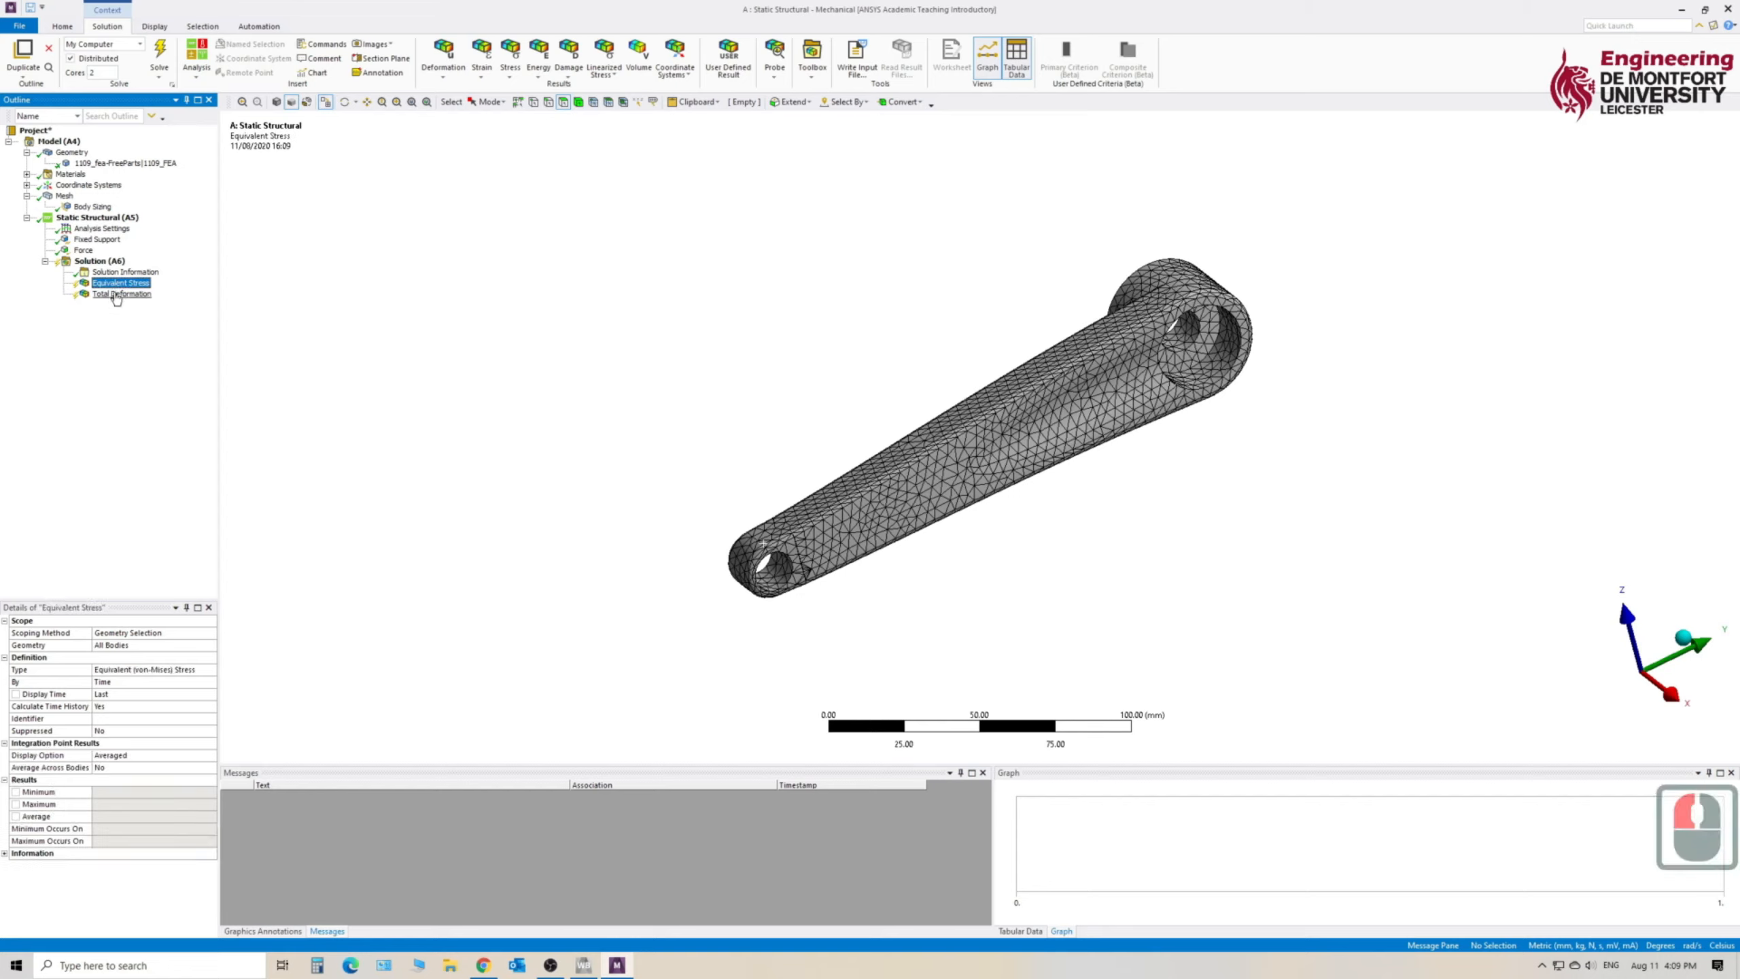
left_click(117, 294)
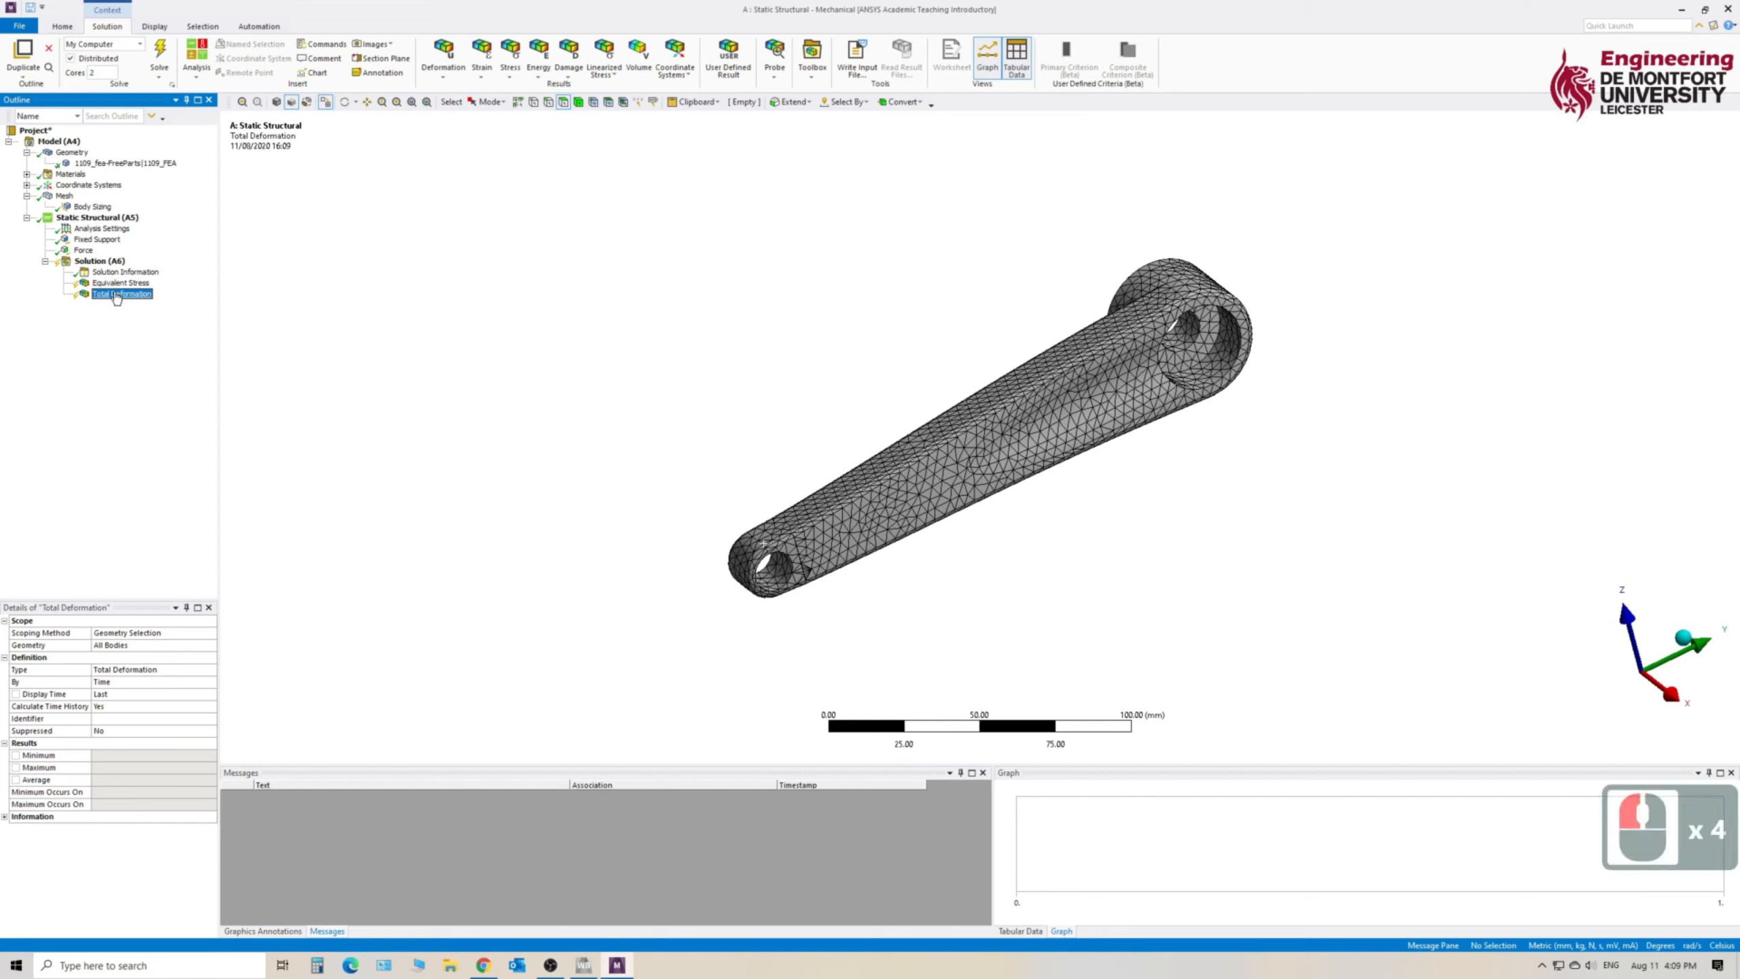
left_click(116, 284)
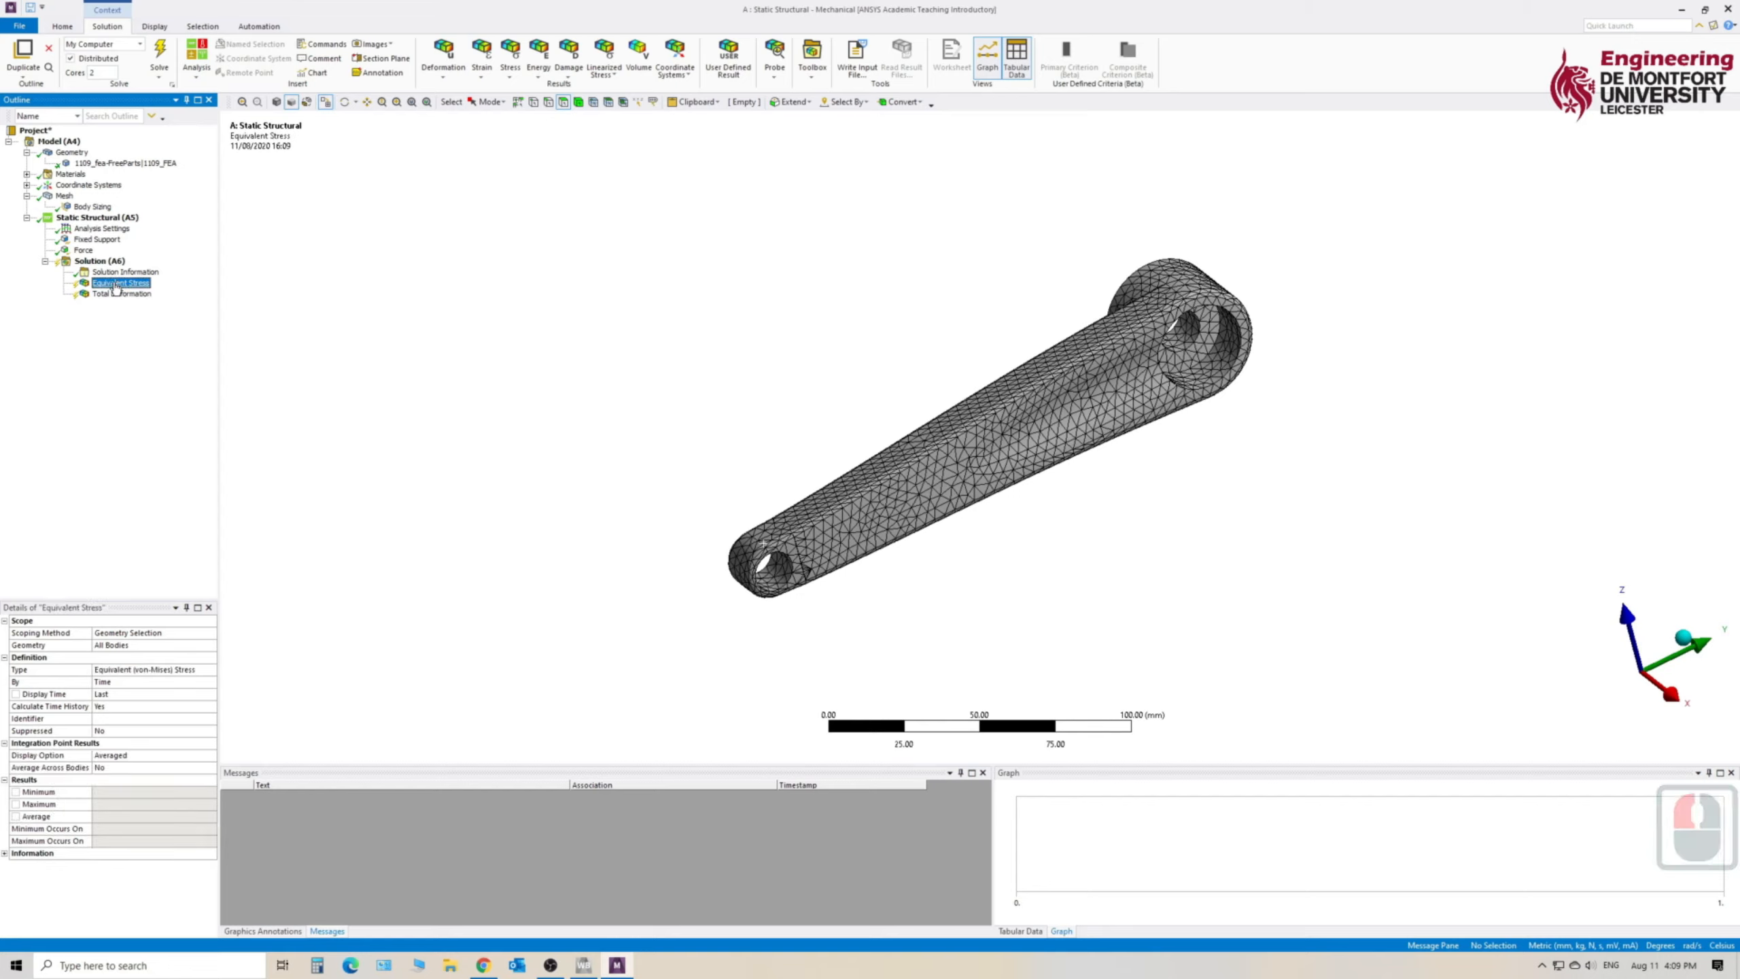
left_click(100, 262)
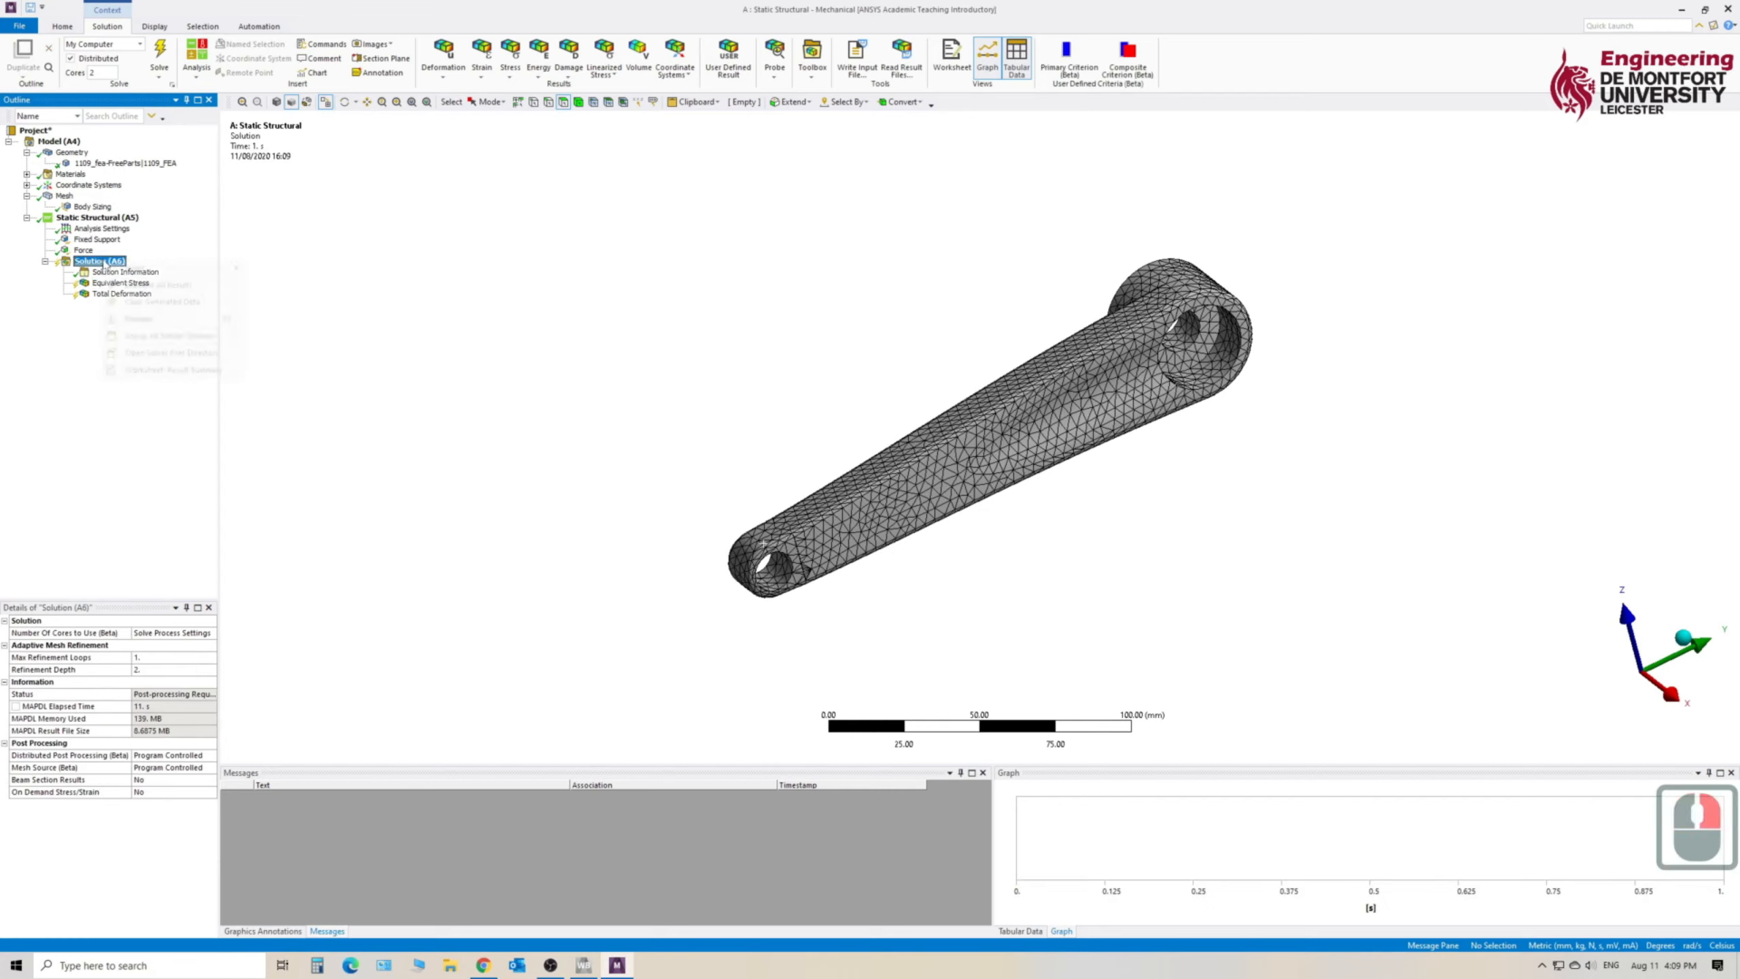
right_click(104, 264)
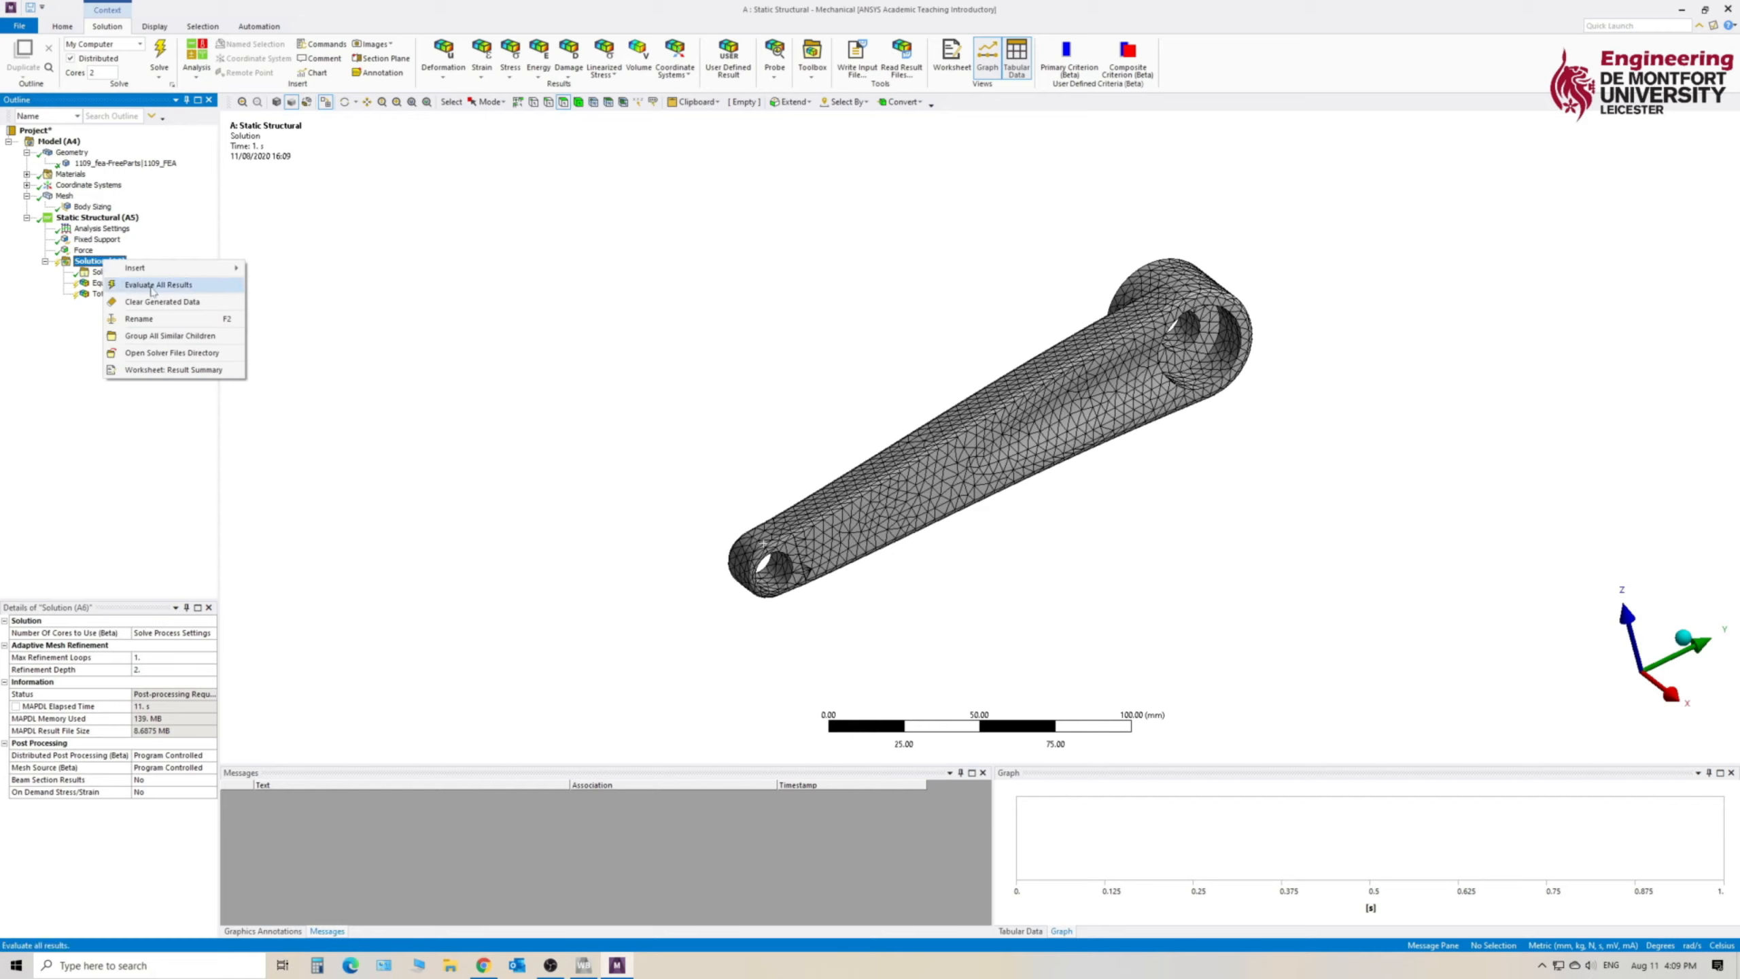
left_click(153, 285)
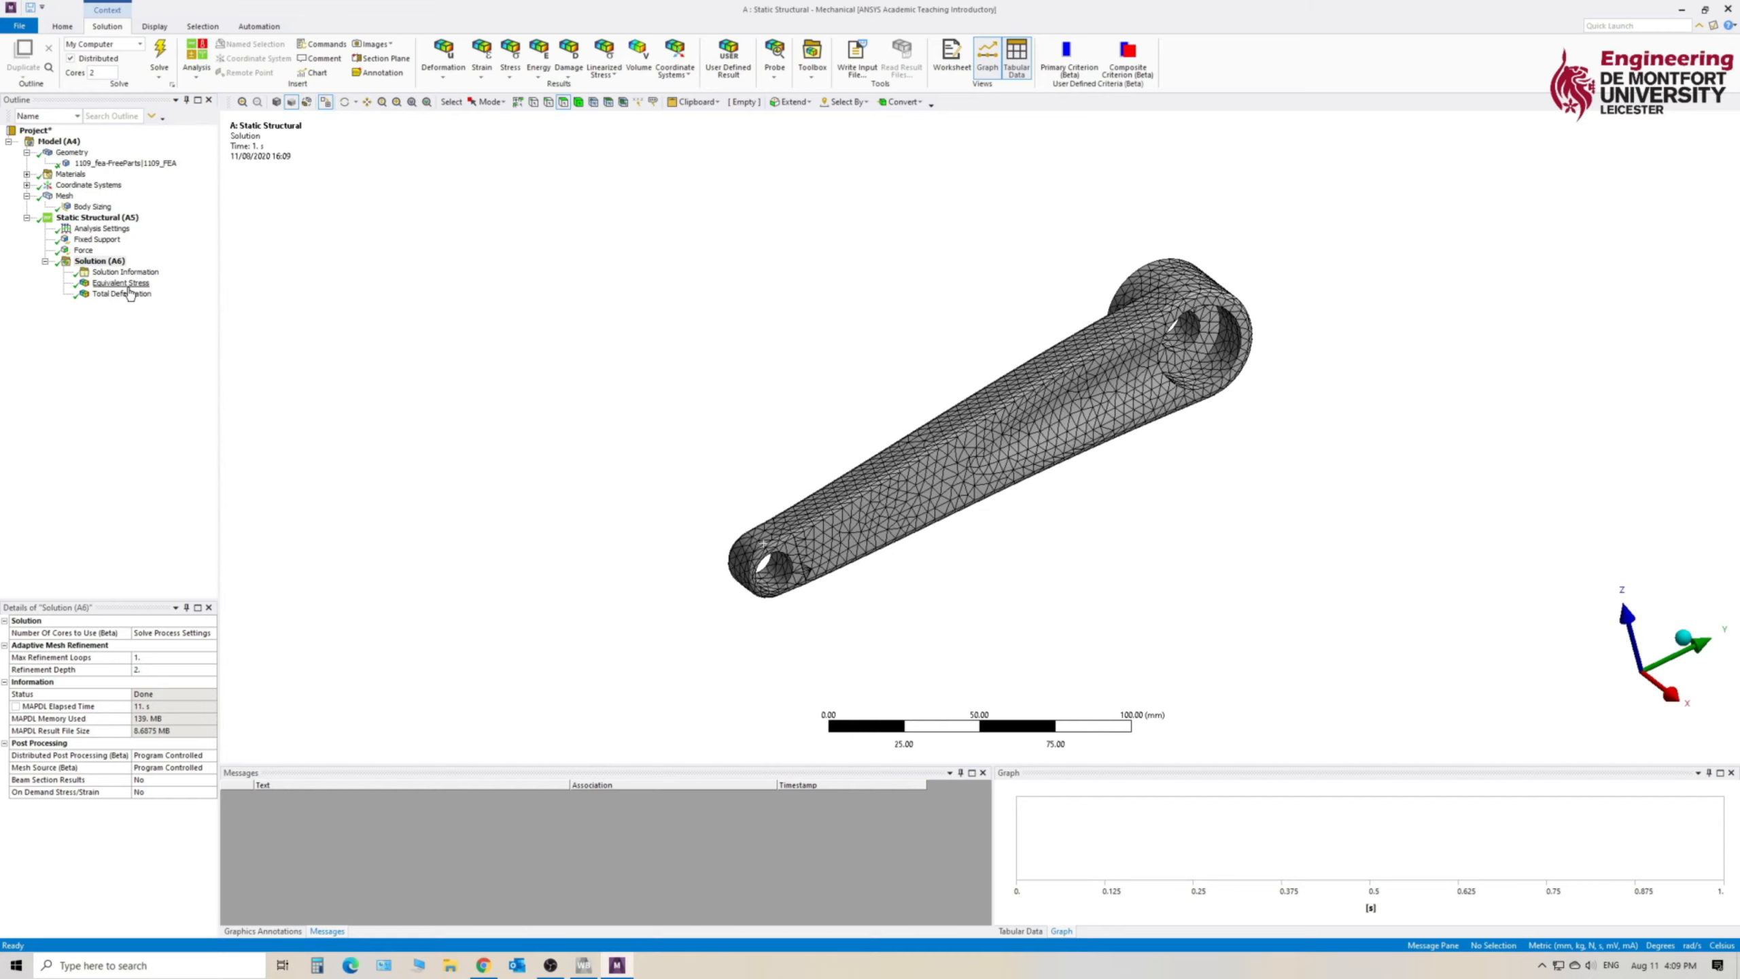
- Examine the equivalent stress contours on the arm from several sides, and display the total deformation plot
left_click(123, 283)
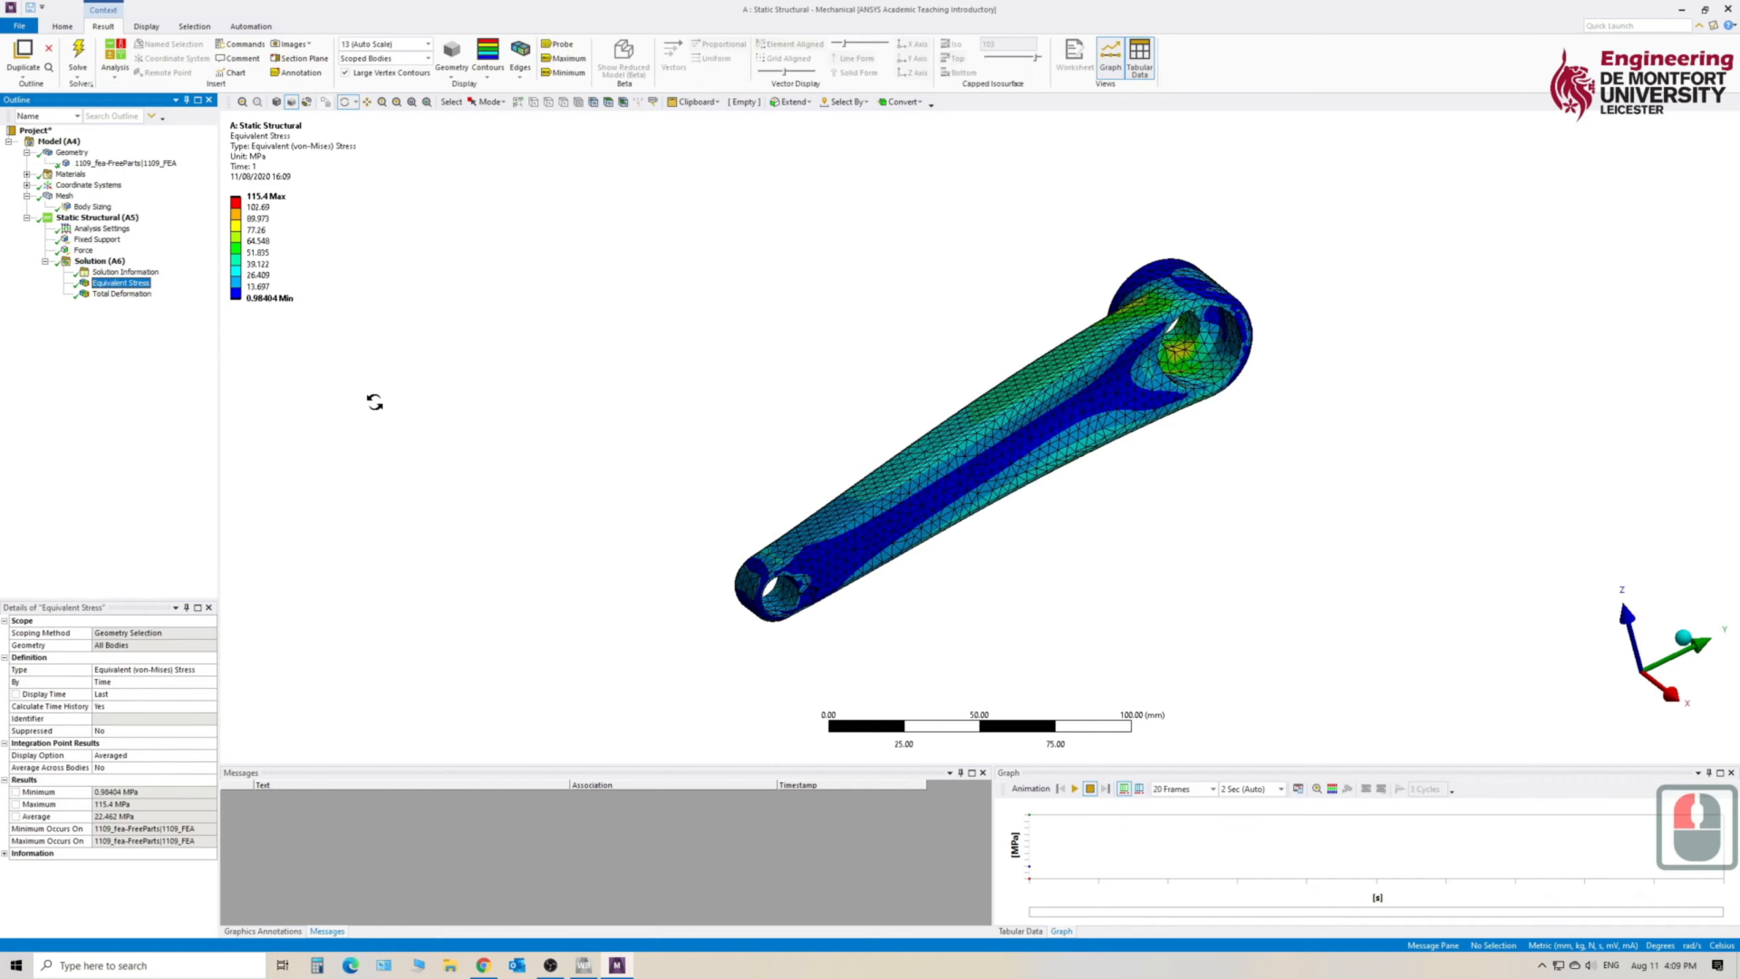
middle_click_drag(1116, 514, 993, 495)
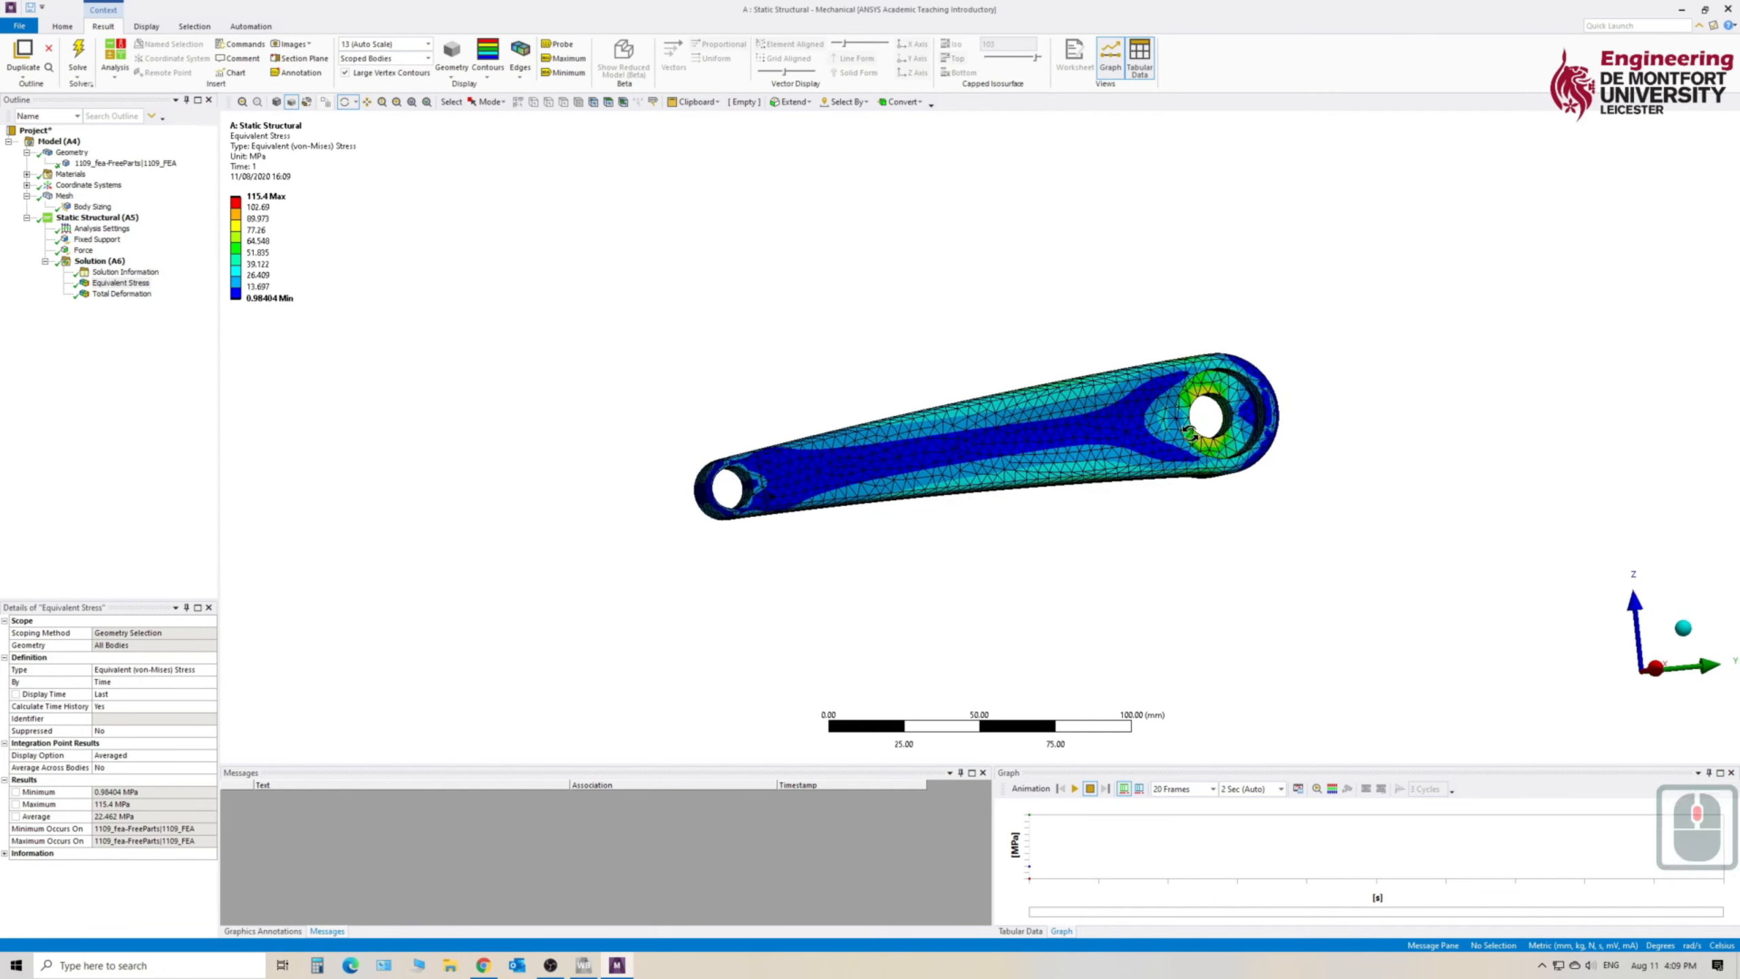
middle_click_drag(938, 403, 998, 370)
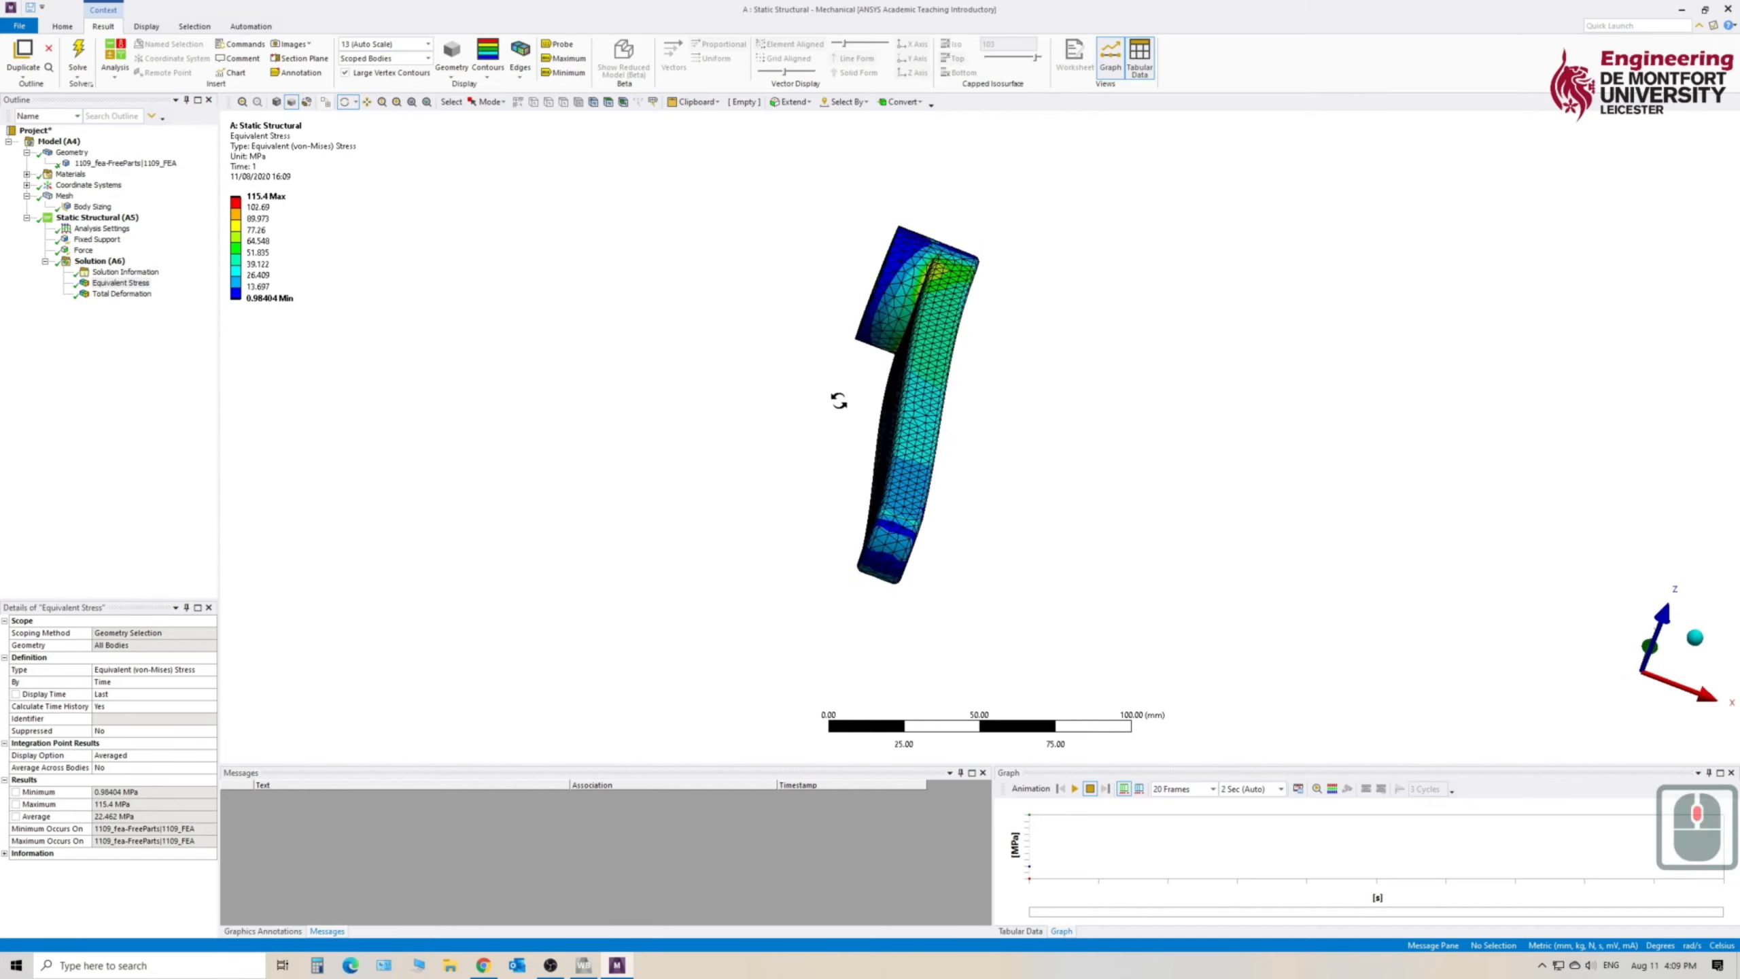
middle_click_drag(835, 401, 1024, 394)
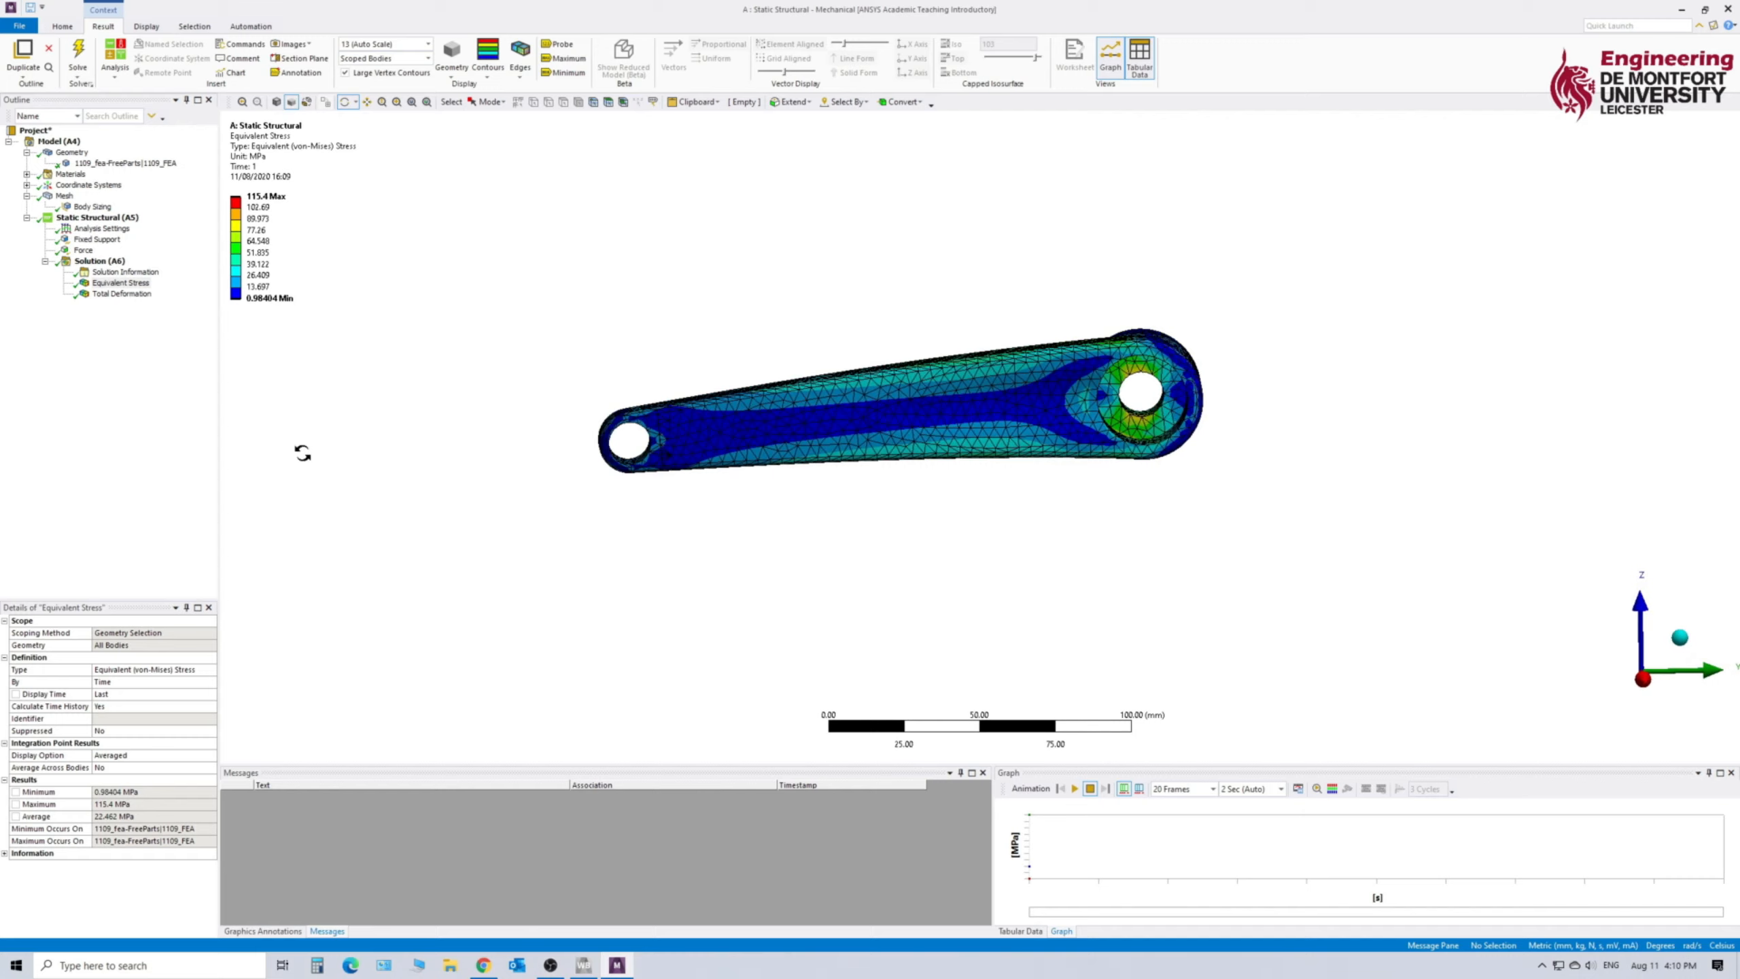
left_click(122, 297)
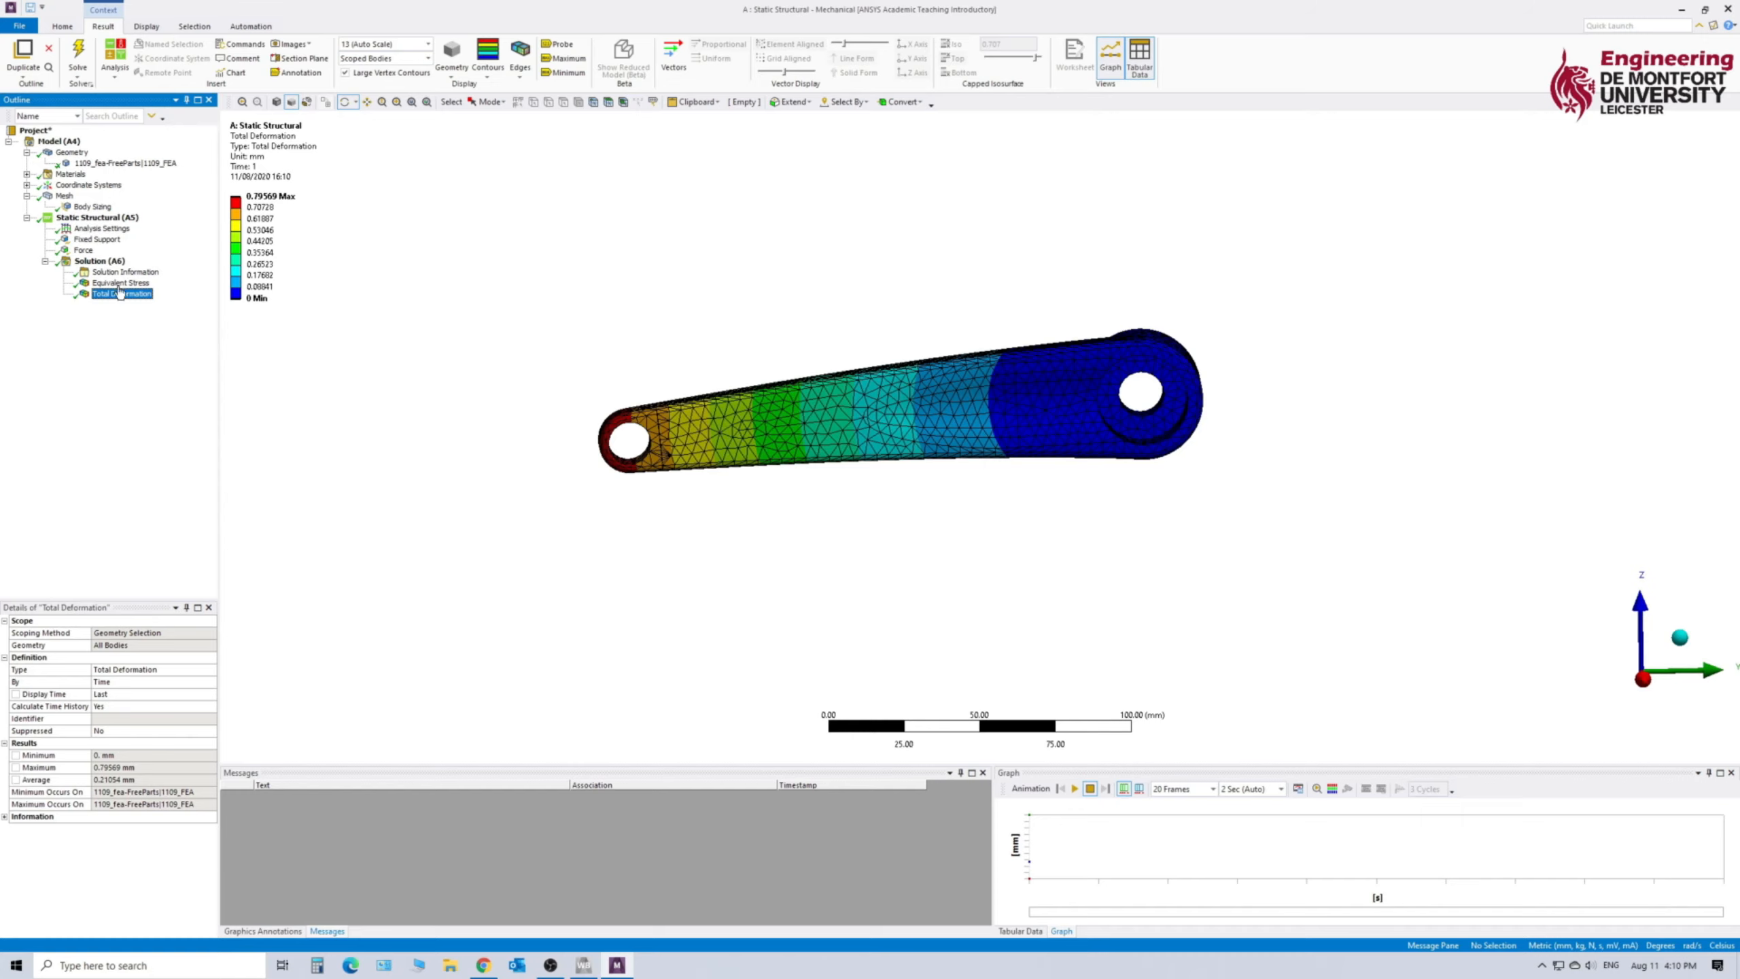
- Show the equivalent stress result looking straight along the X axis, and play and stop its animation
left_click(106, 283)
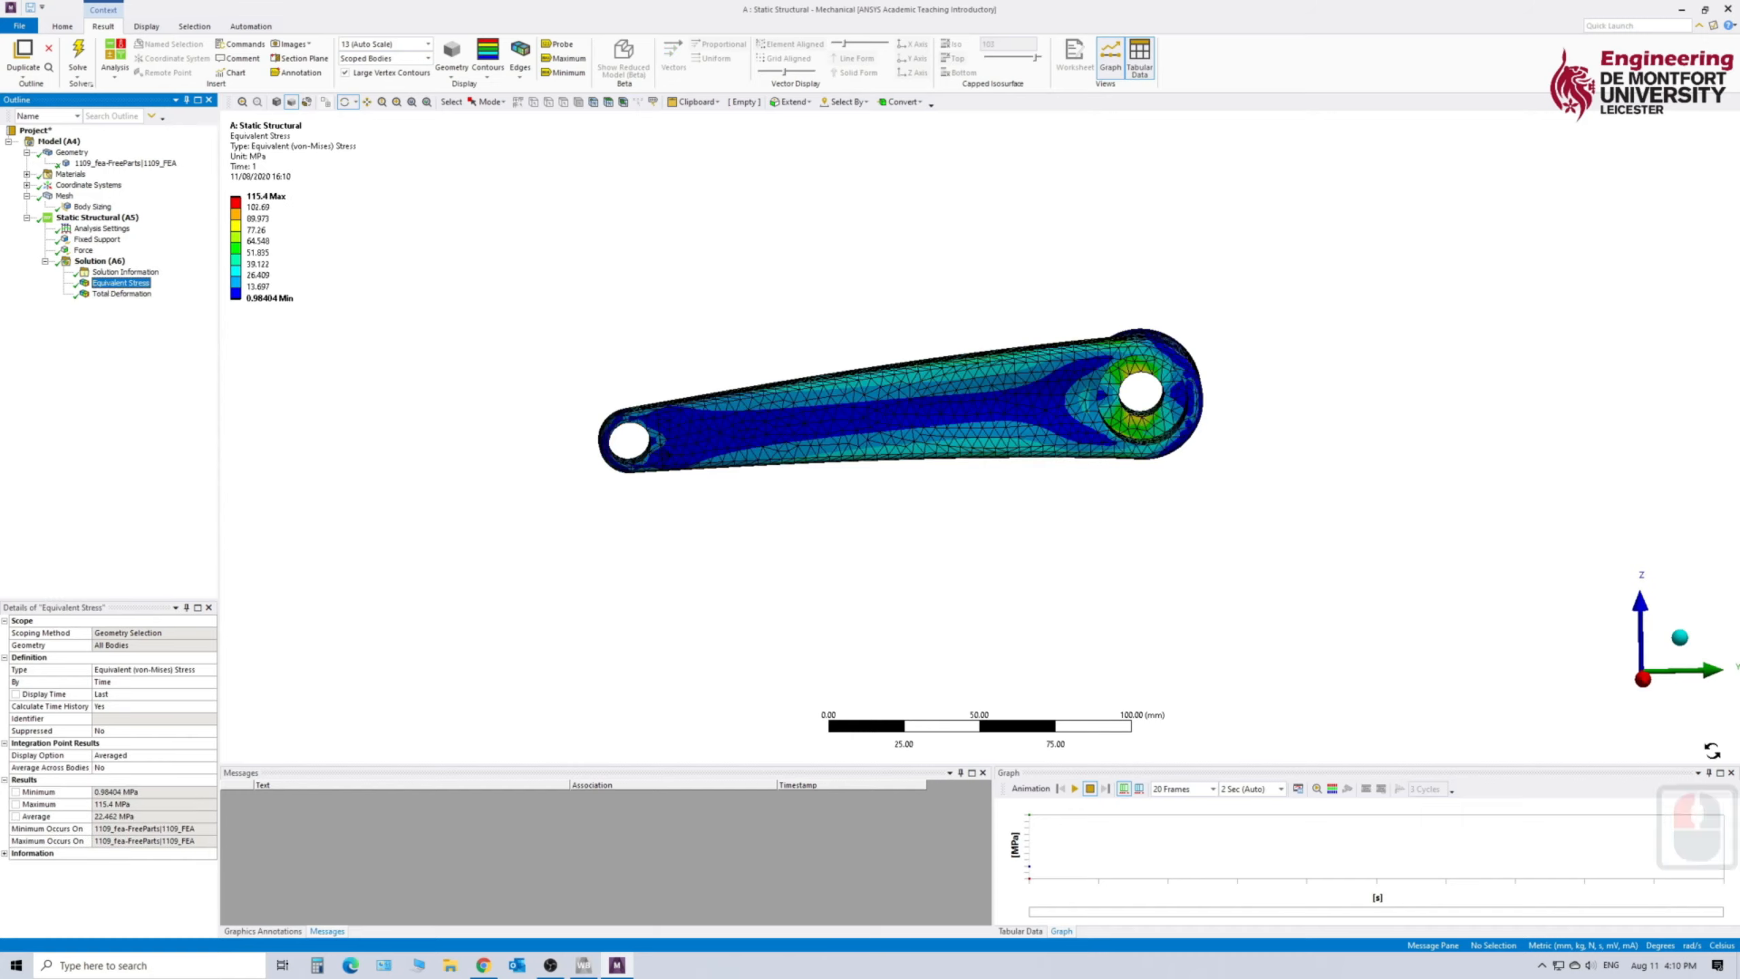
left_click(1648, 682)
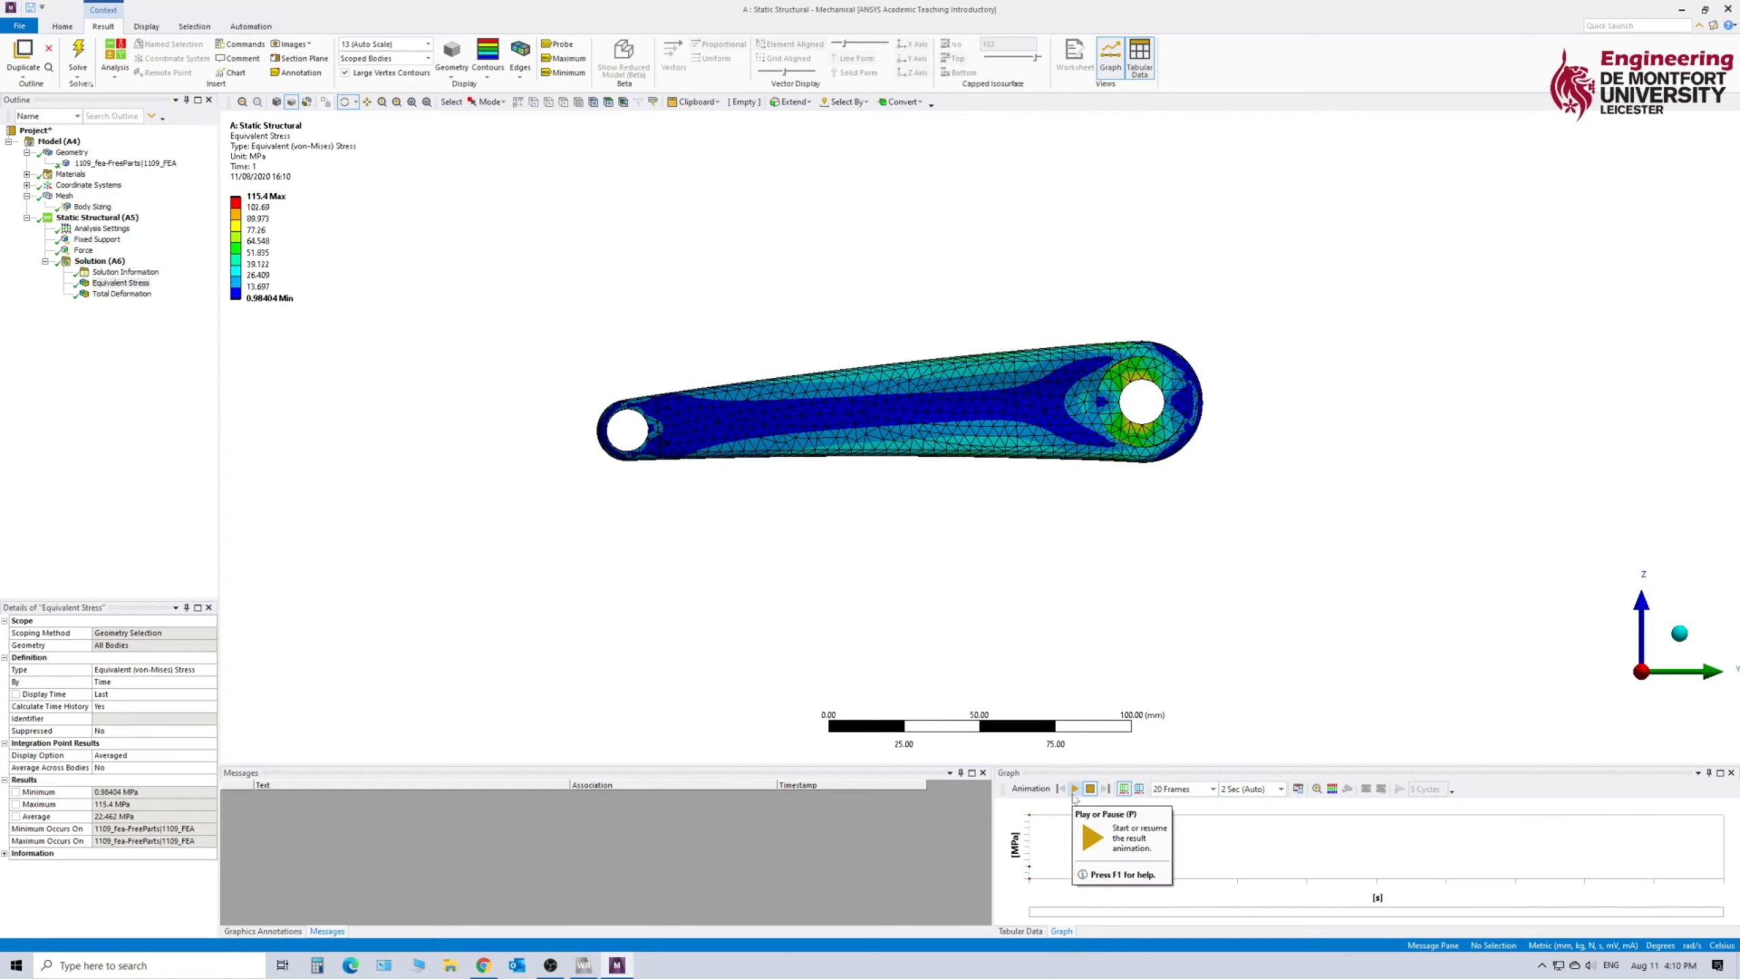
left_click(1074, 789)
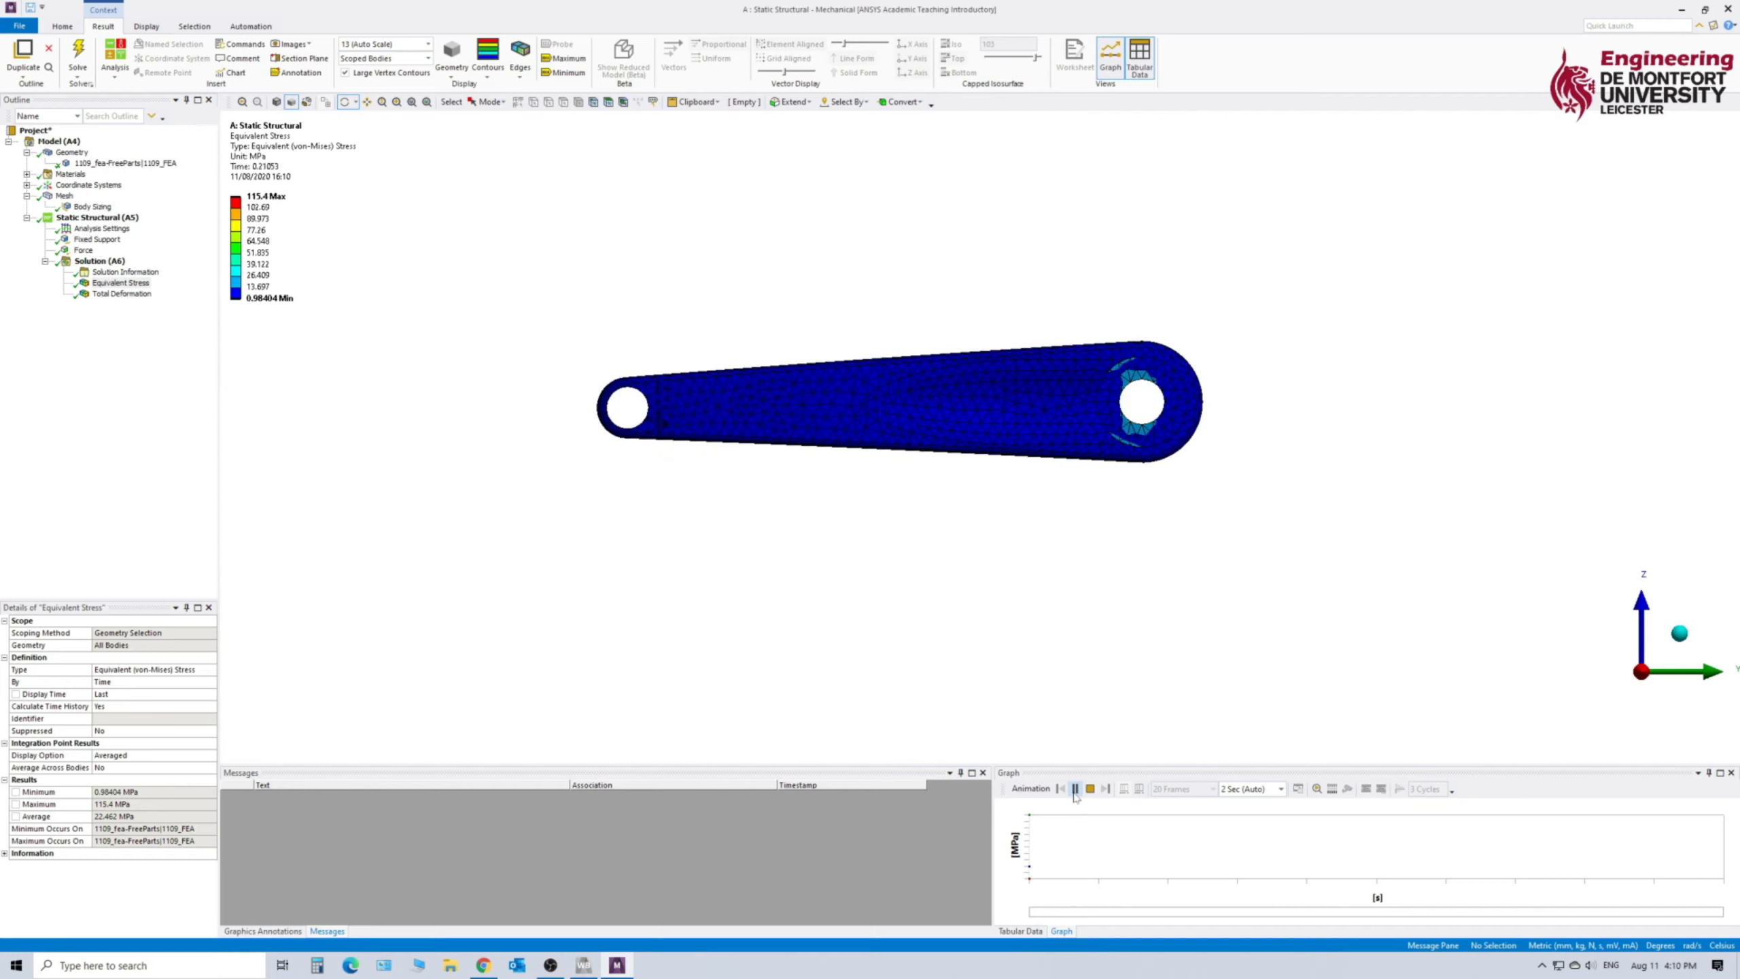
left_click(1090, 789)
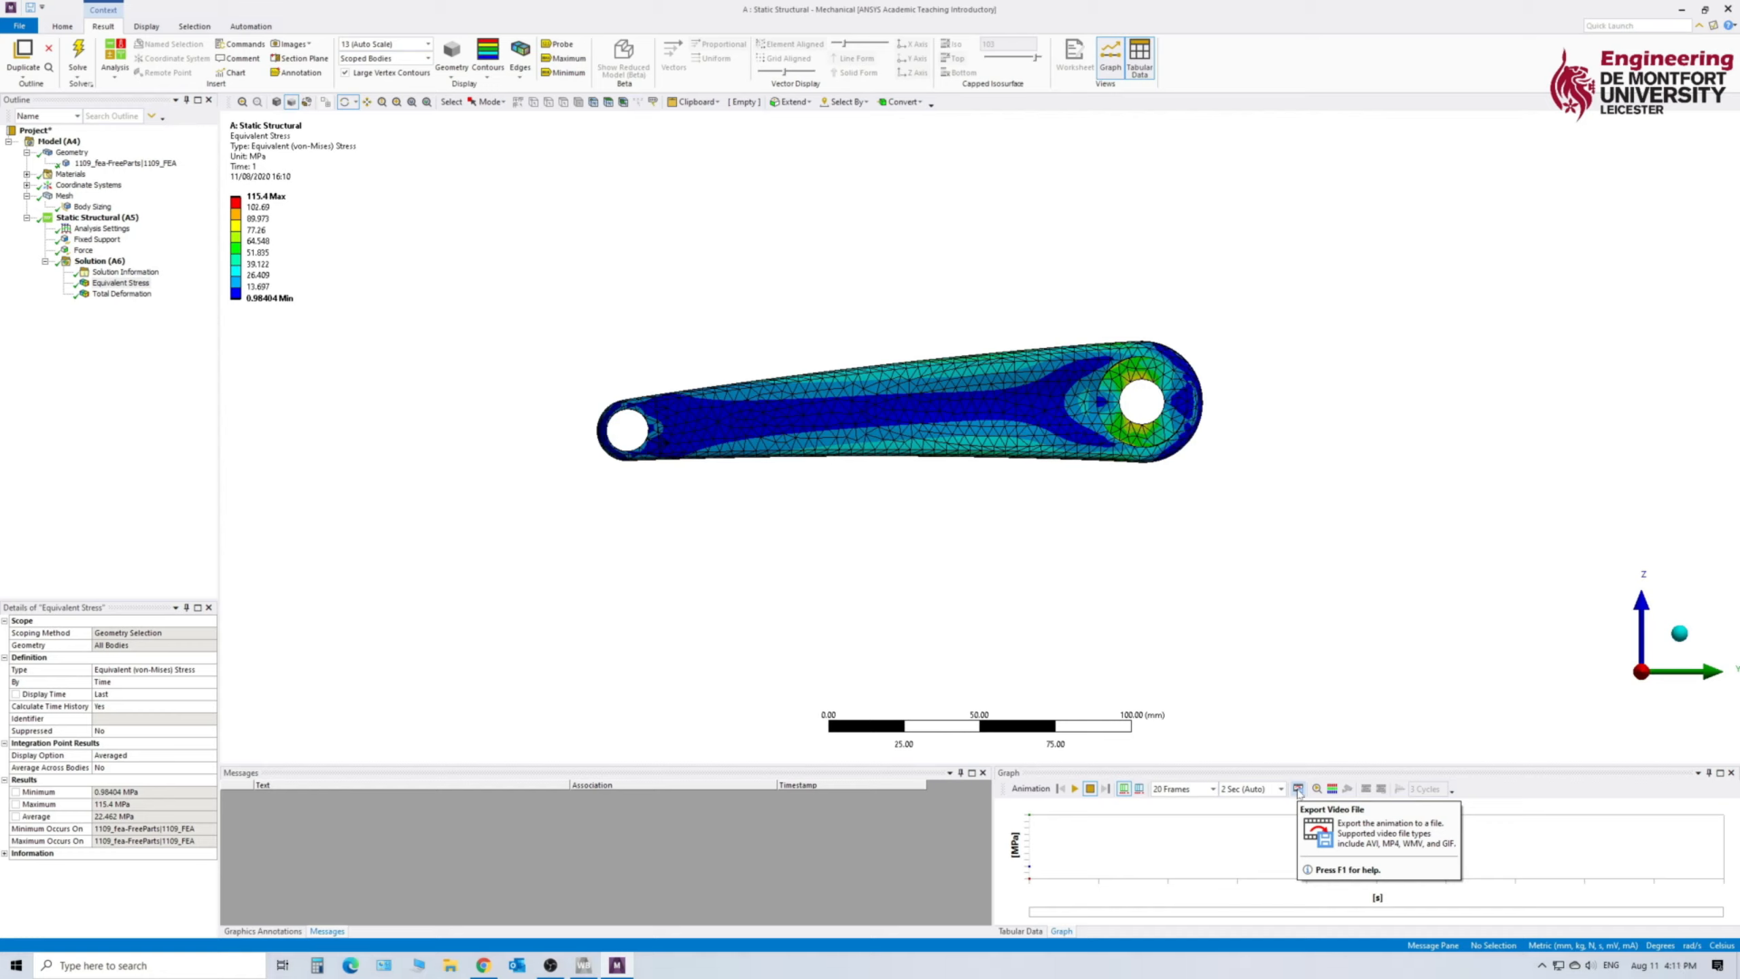
- Display the total deformation result and play its animation, stopping it after viewing
left_click(123, 295)
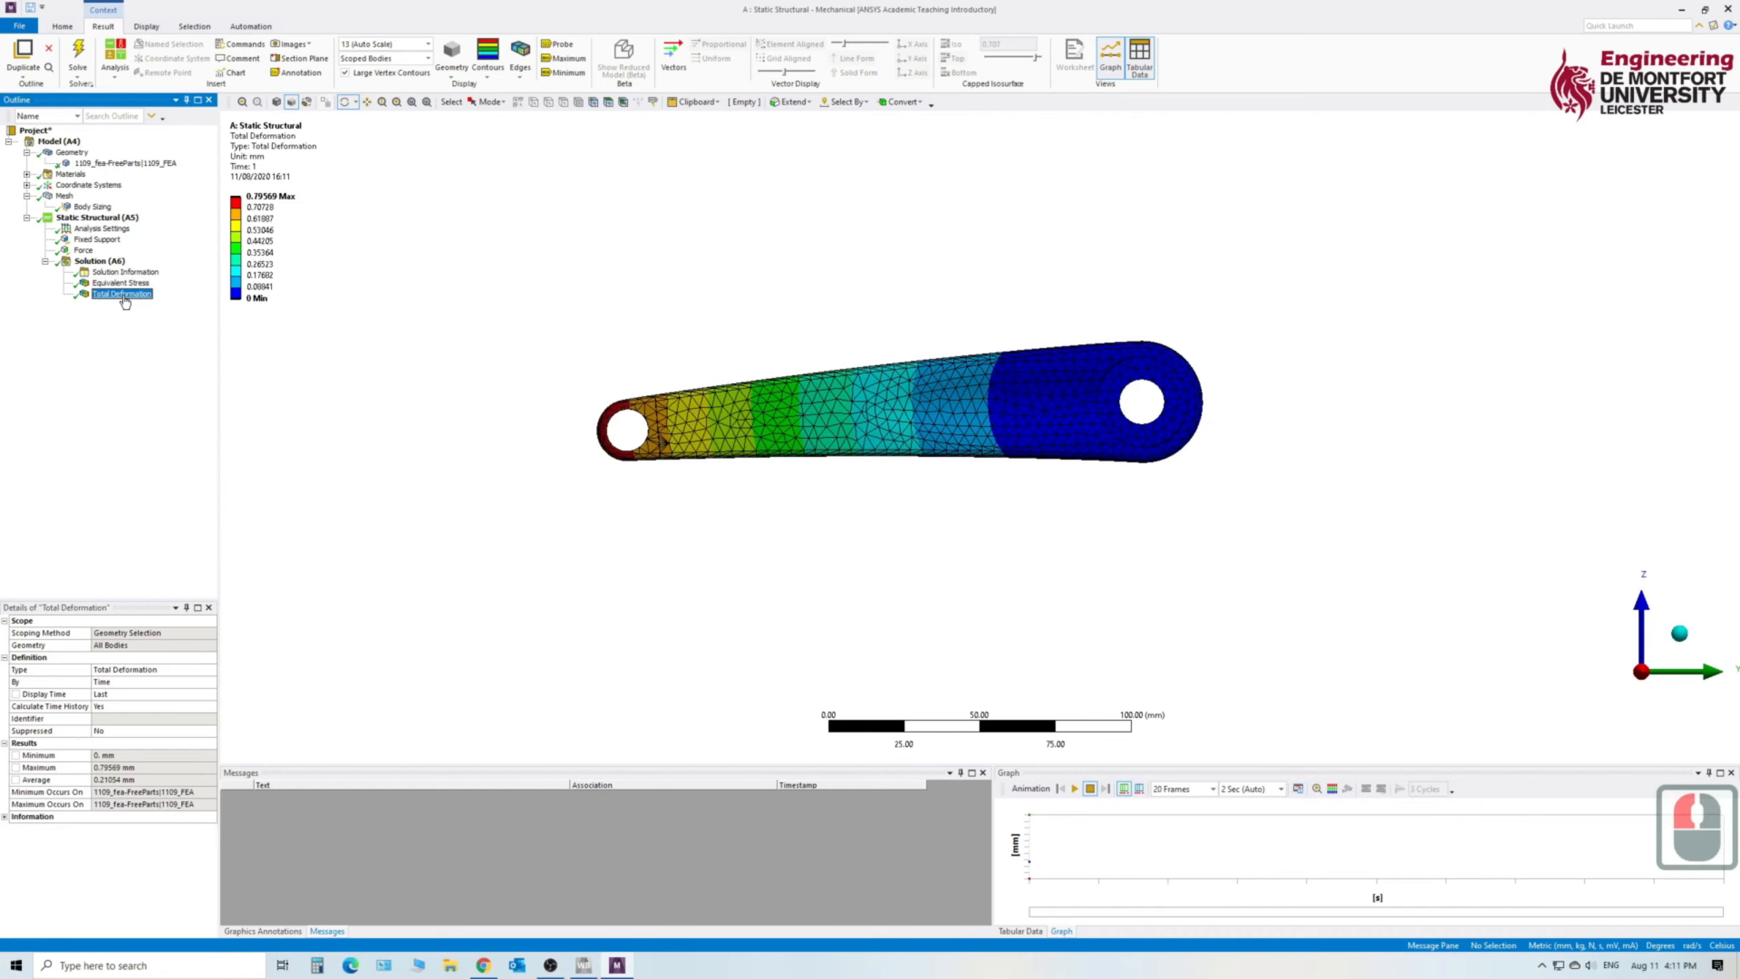
left_click(1074, 789)
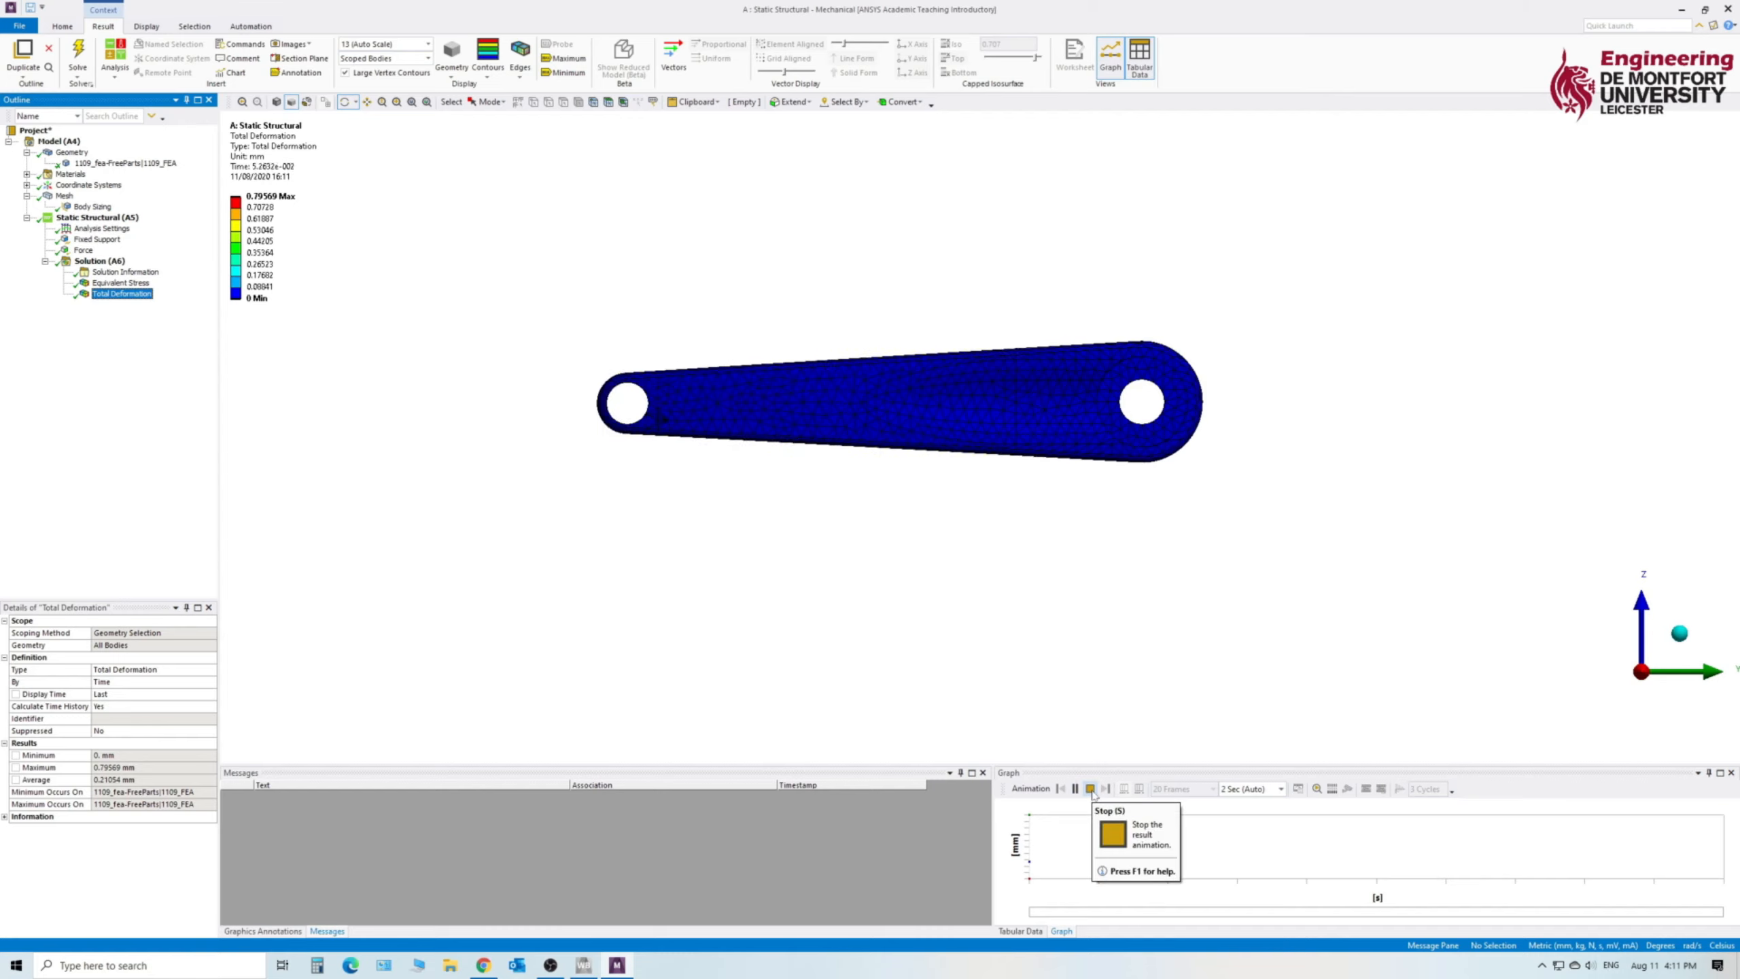
left_click(1091, 789)
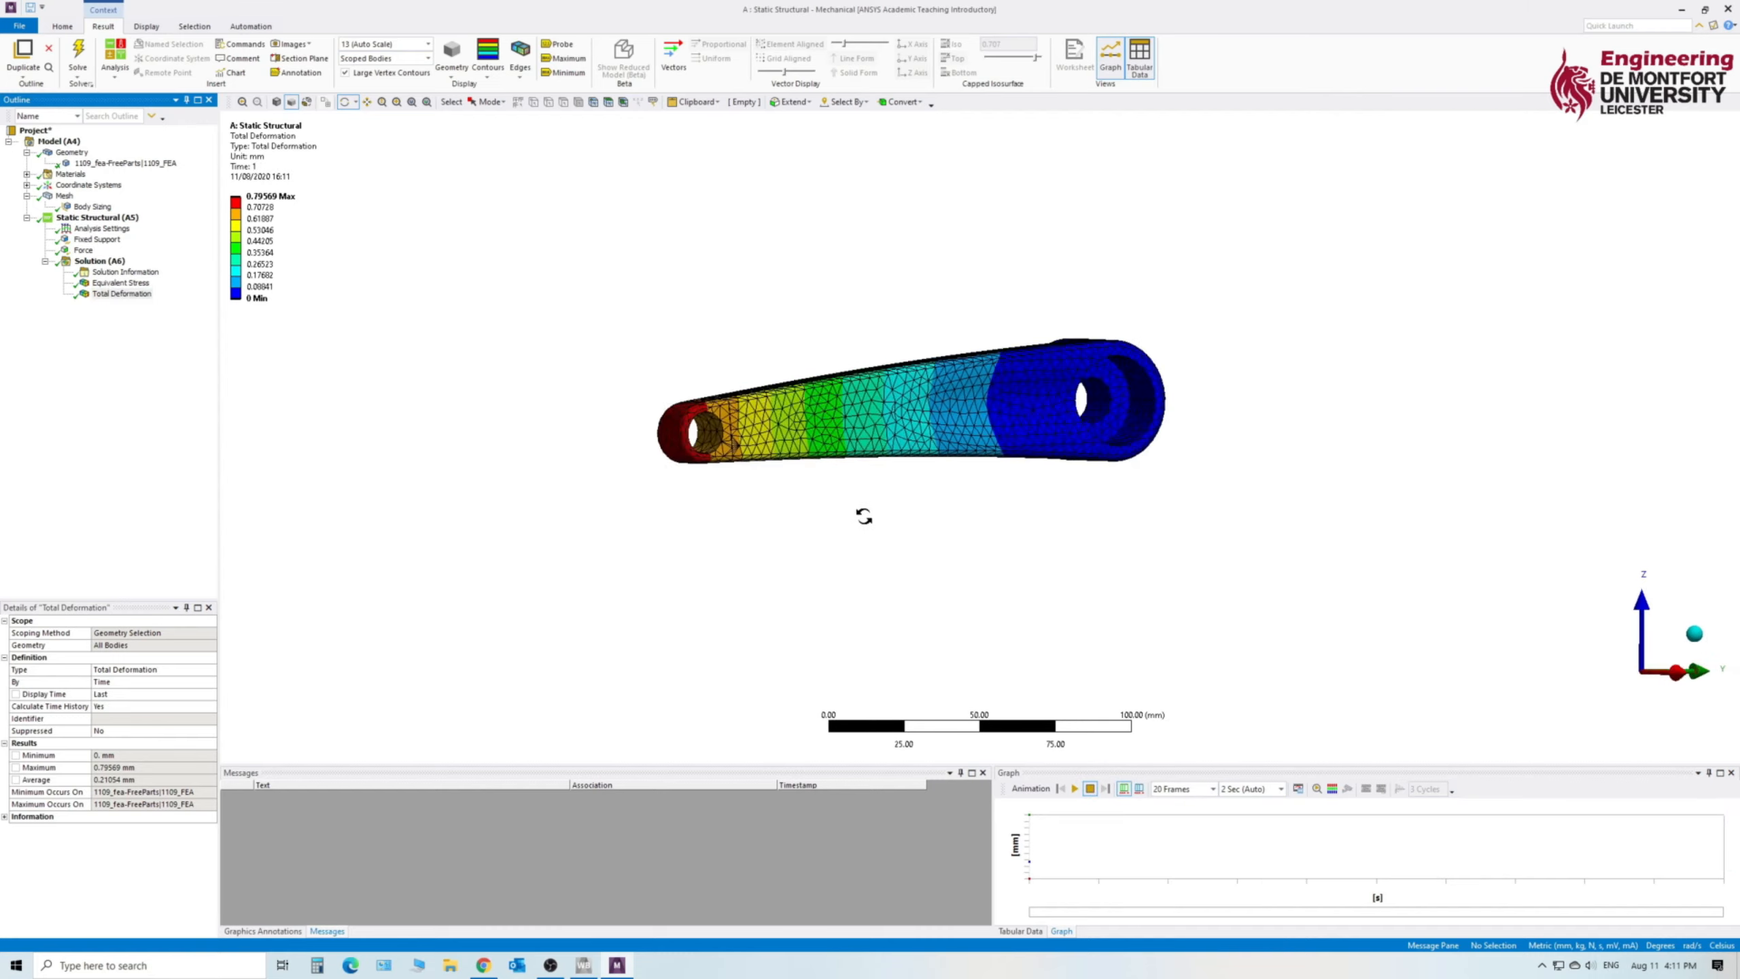